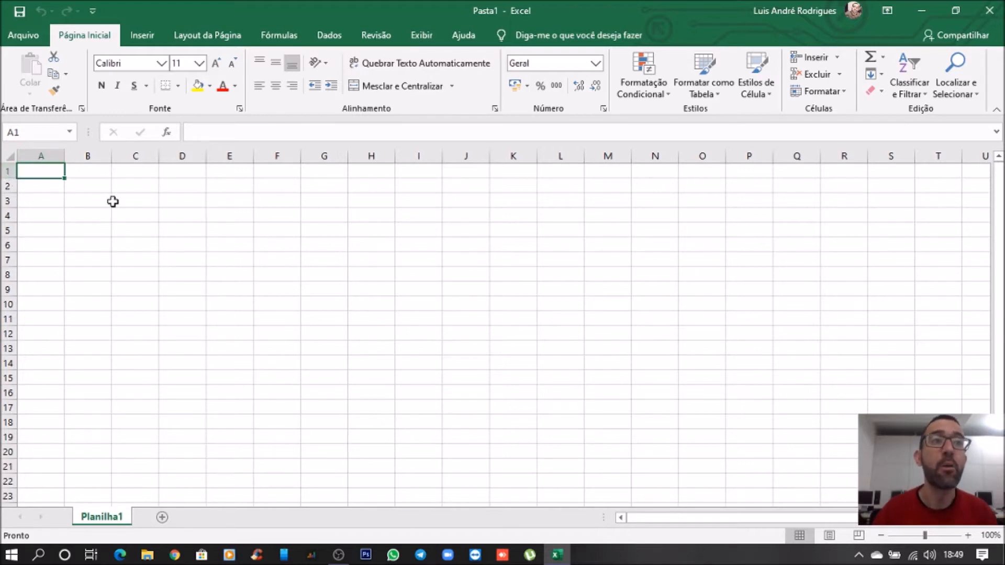
pyautogui.click(112, 202)
pyautogui.click(176, 213)
pyautogui.click(202, 246)
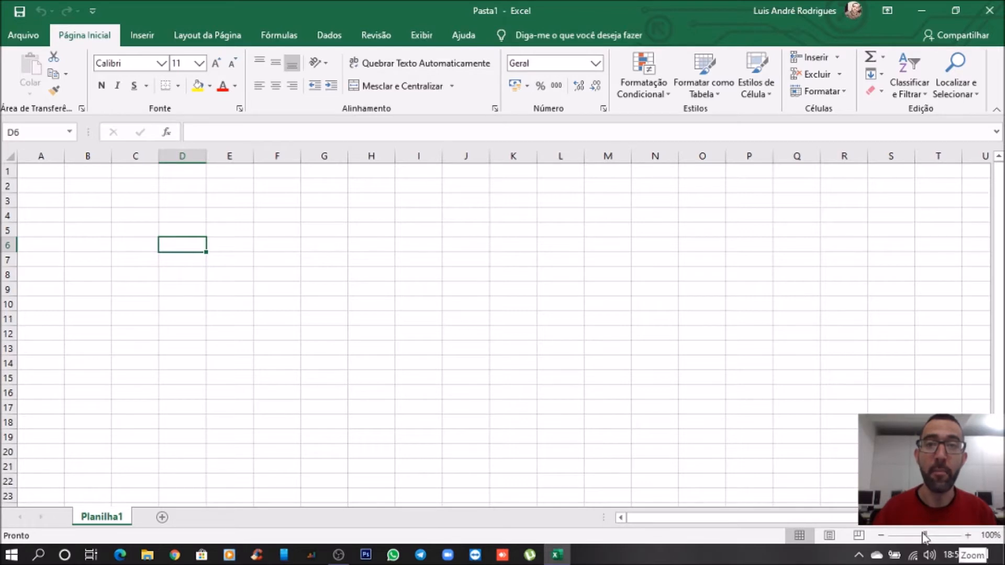
# - Zoom the worksheet view in to 160%
pyautogui.click(969, 536)
pyautogui.click(969, 536)
pyautogui.click(969, 536)
pyautogui.click(970, 536)
pyautogui.click(970, 536)
pyautogui.click(970, 536)
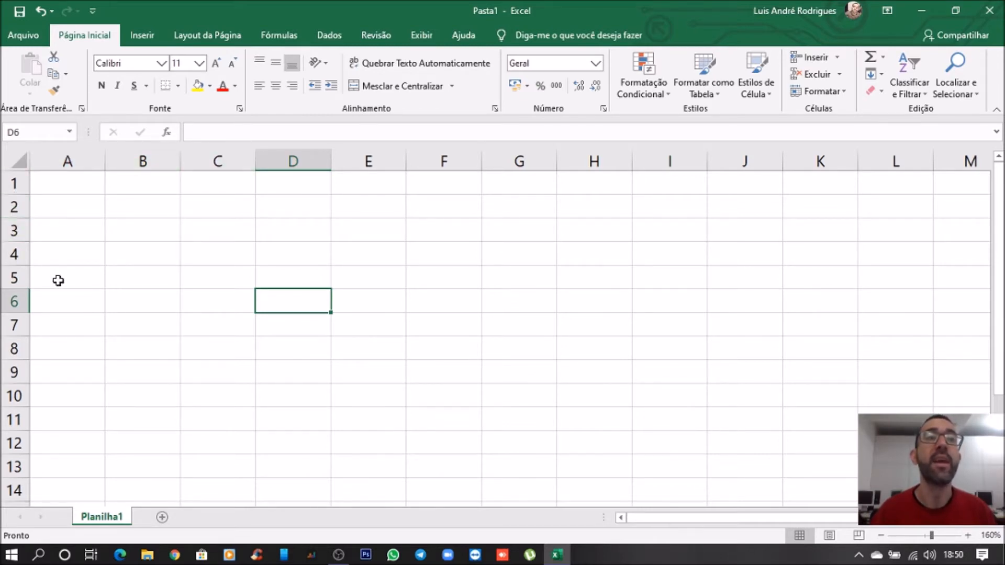
pyautogui.click(300, 231)
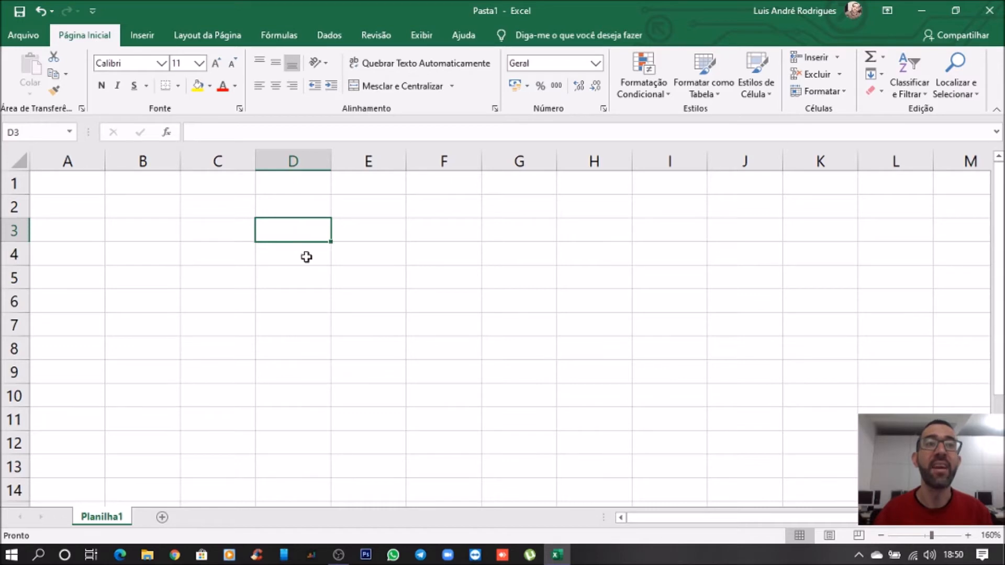
pyautogui.click(398, 317)
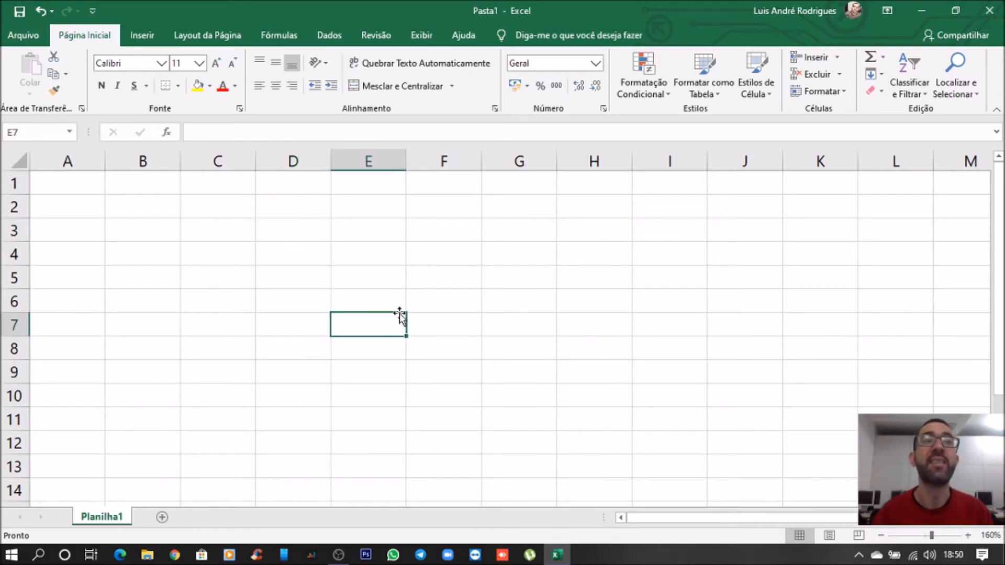
pyautogui.click(220, 276)
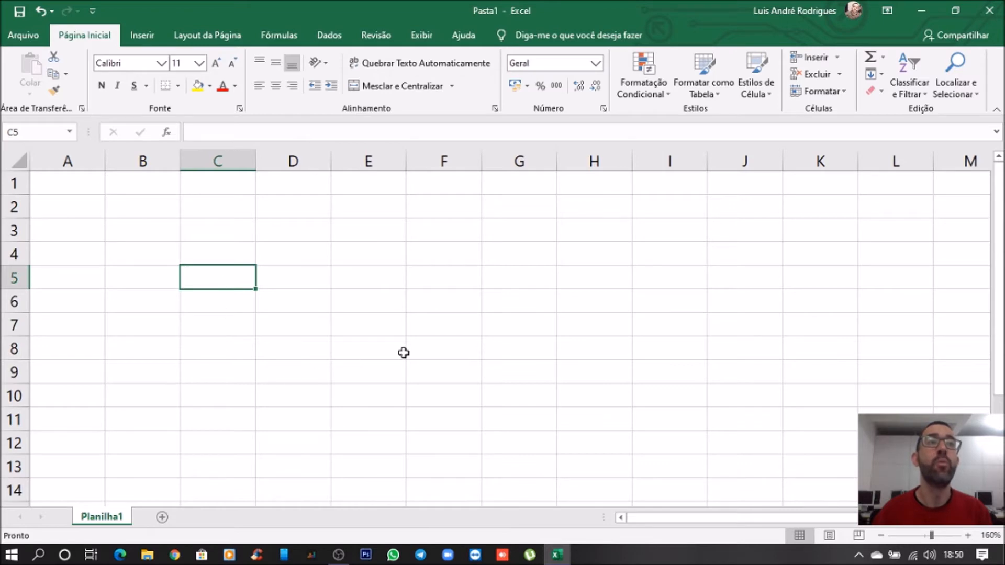
pyautogui.click(474, 369)
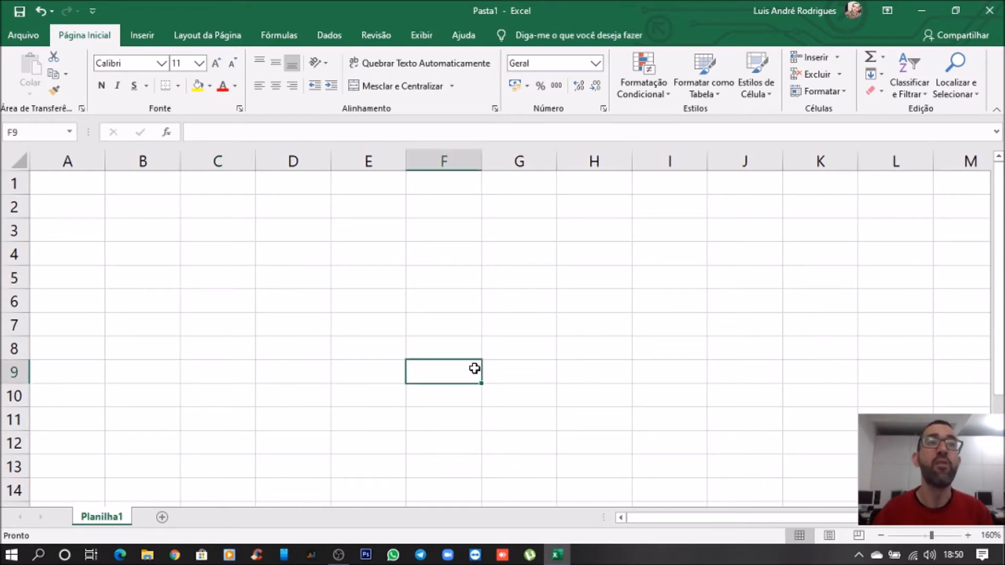
pyautogui.click(621, 320)
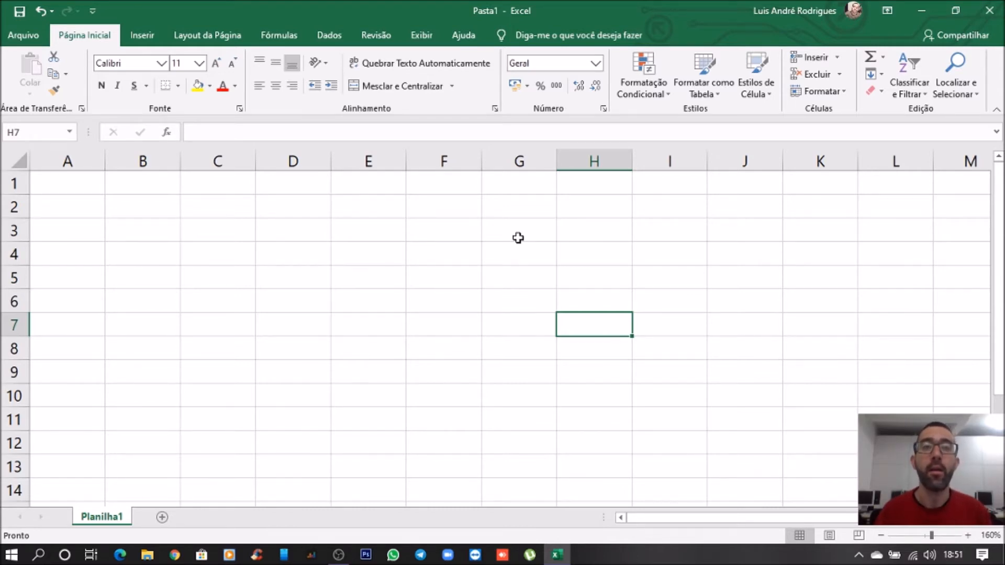
# - Search Windows for the Excel application, closing the results without launching it
pyautogui.click(14, 558)
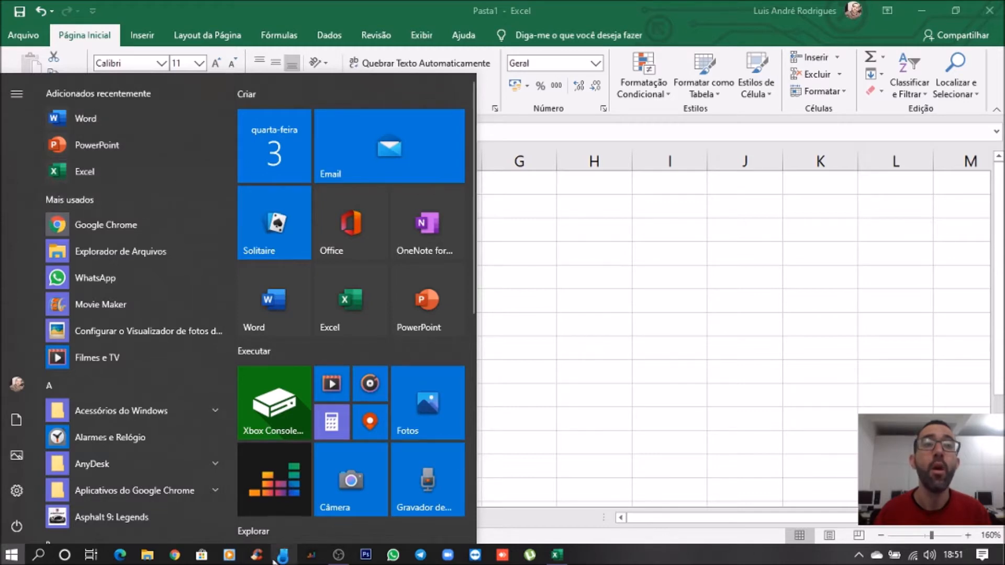
pyautogui.click(38, 556)
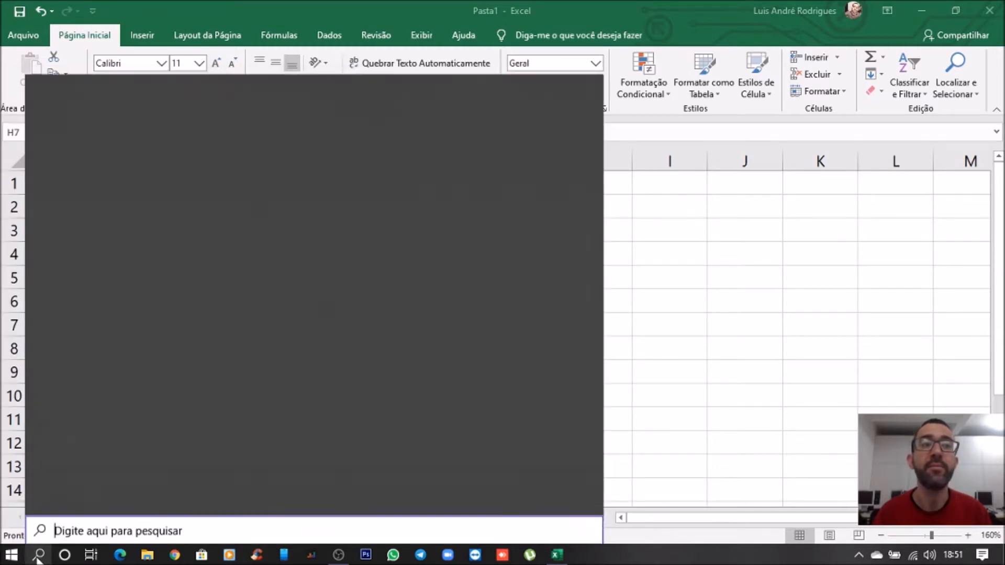
pyautogui.write('exce')
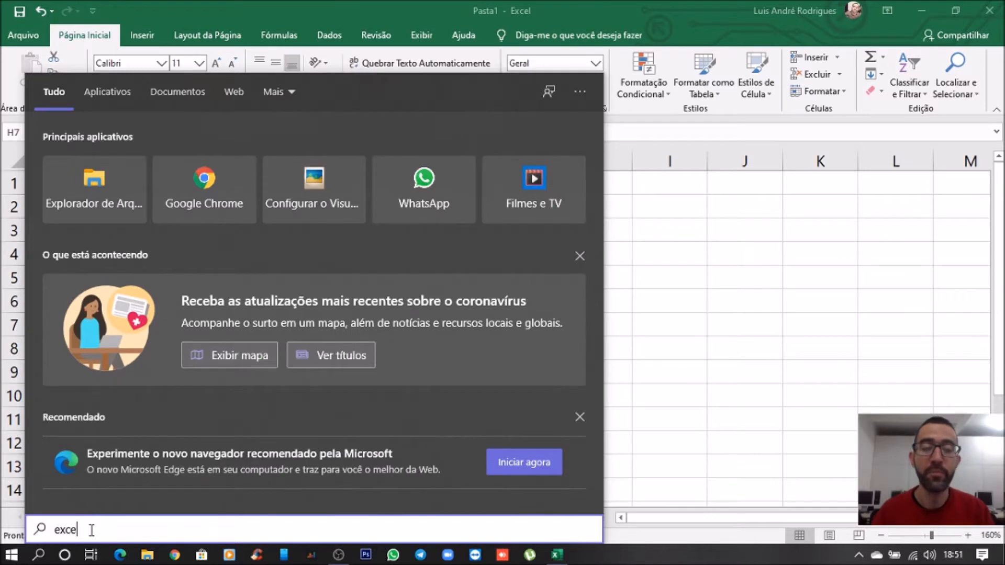
pyautogui.write('l')
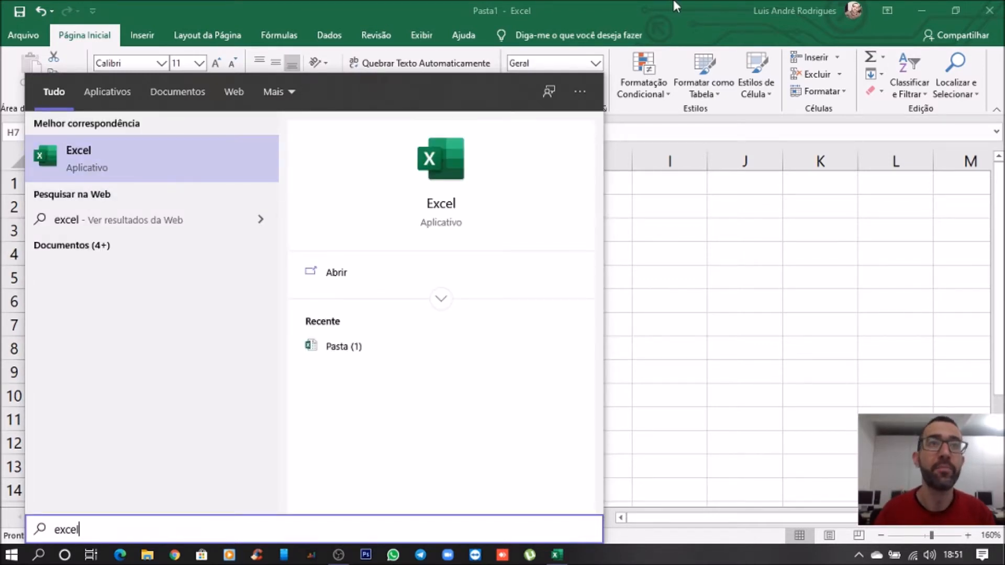
pyautogui.click(674, 4)
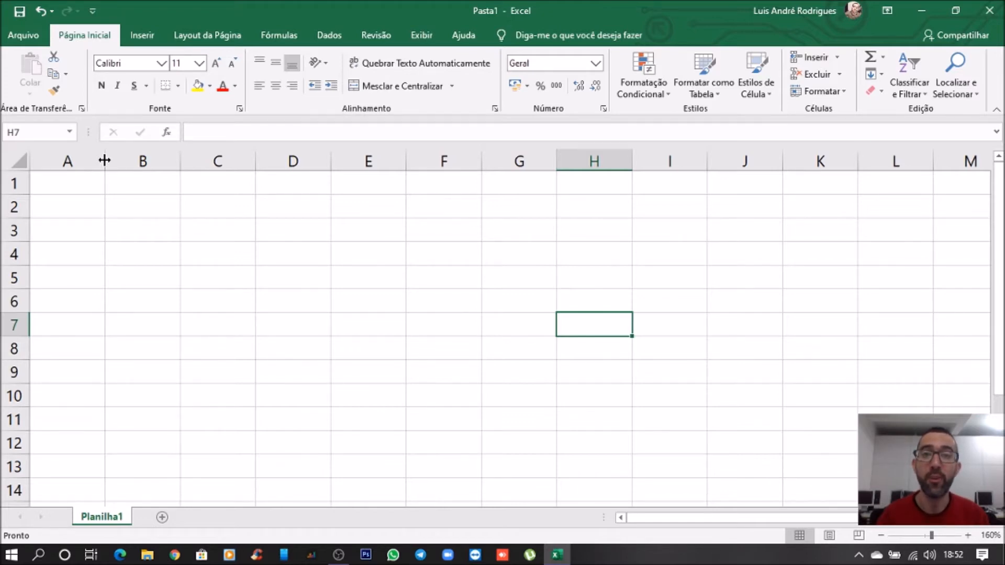
# - Widen columns A and B individually and make row 1 taller
pyautogui.moveTo(104, 160); pyautogui.dragTo(170, 161)
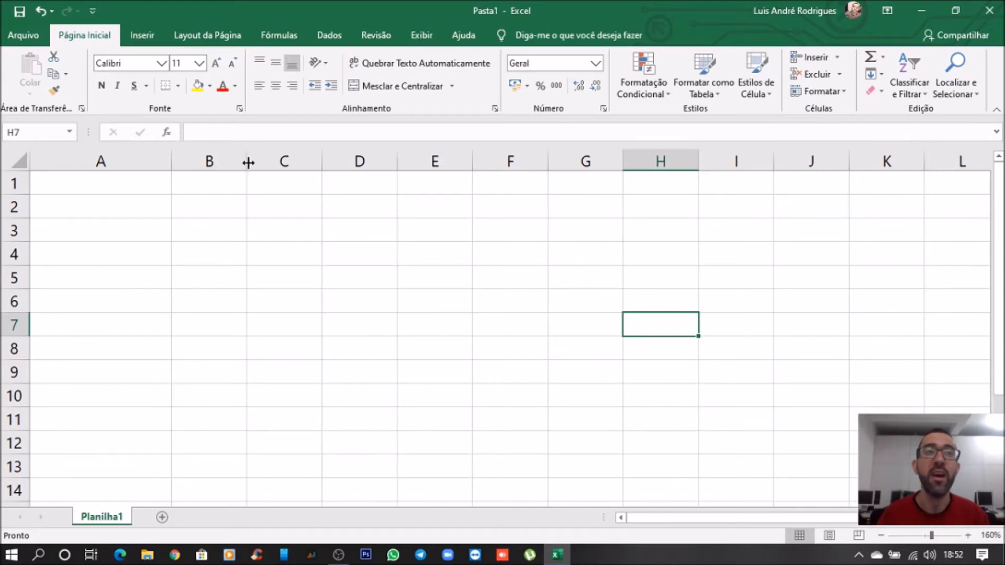
pyautogui.moveTo(248, 161); pyautogui.dragTo(303, 168)
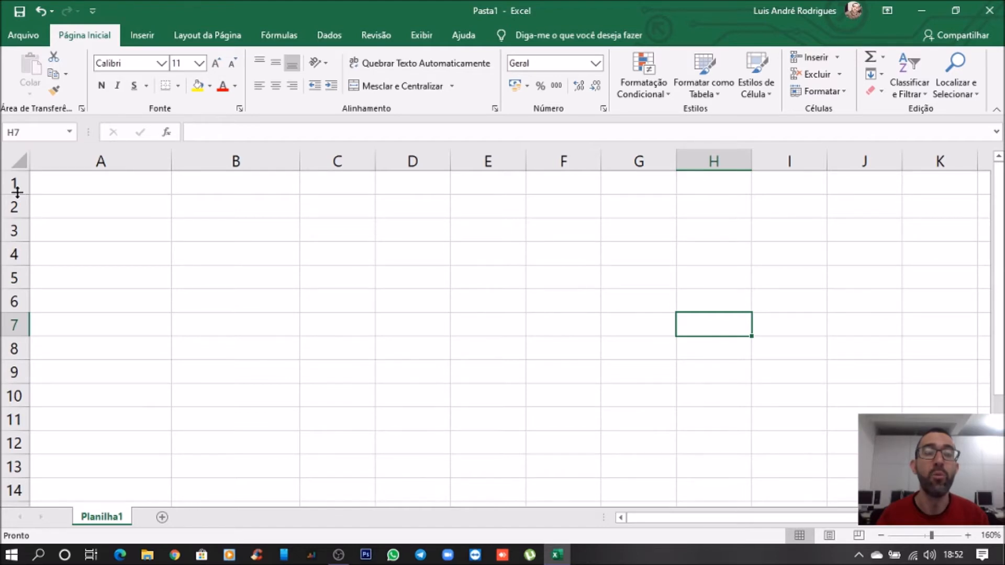
pyautogui.moveTo(17, 193); pyautogui.dragTo(20, 220)
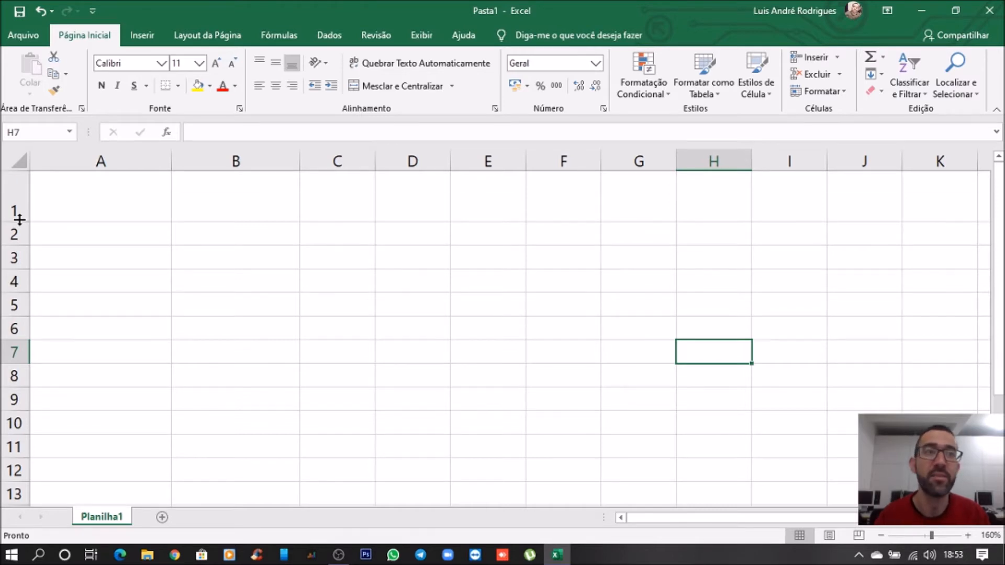
# - Undo the resizing of columns A and B and row 1
pyautogui.hotkey('ctrl', 'z')
pyautogui.hotkey('ctrl', 'z')
pyautogui.hotkey('ctrl', 'z')
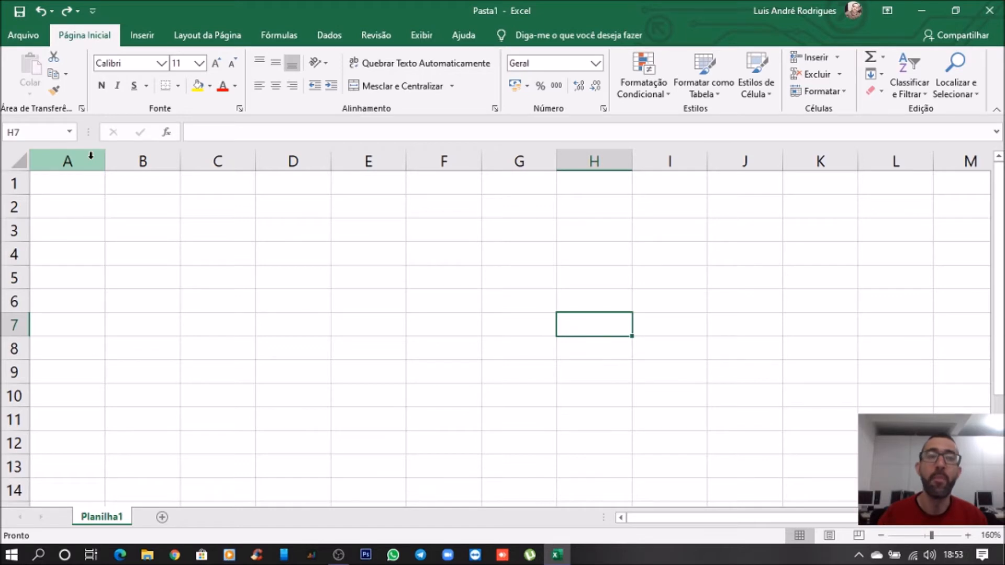
# - Widen columns A through F together by the same amount
pyautogui.moveTo(91, 156); pyautogui.dragTo(422, 155)
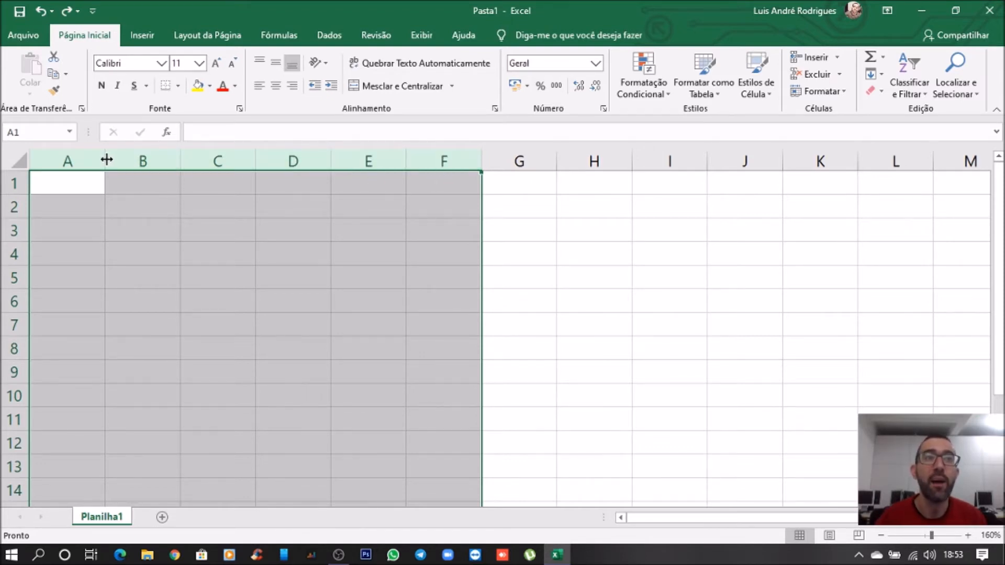
pyautogui.moveTo(105, 160); pyautogui.dragTo(133, 161)
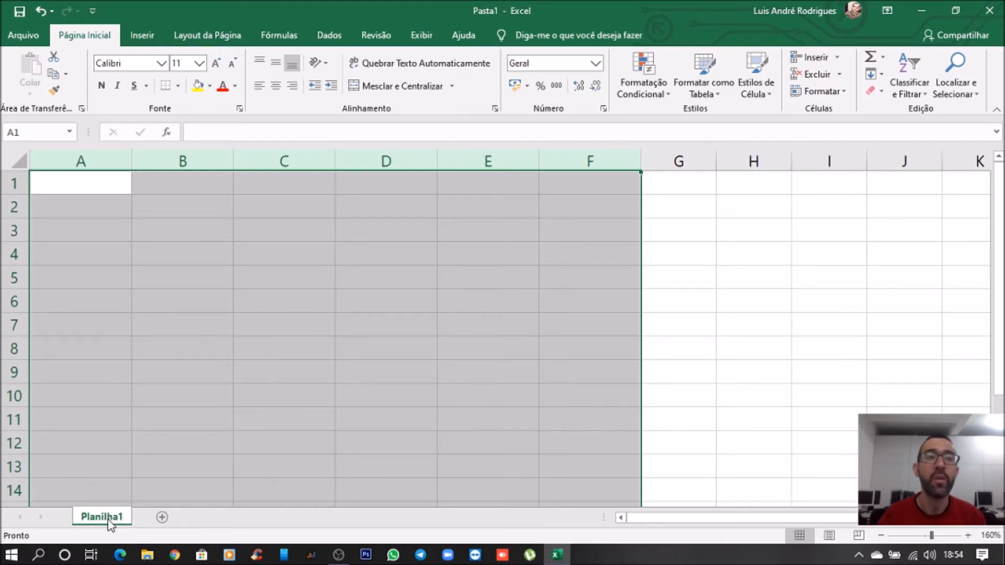
# - Add a new worksheet to the workbook and rename the Planilha1 sheet as Janeiro
pyautogui.click(162, 517)
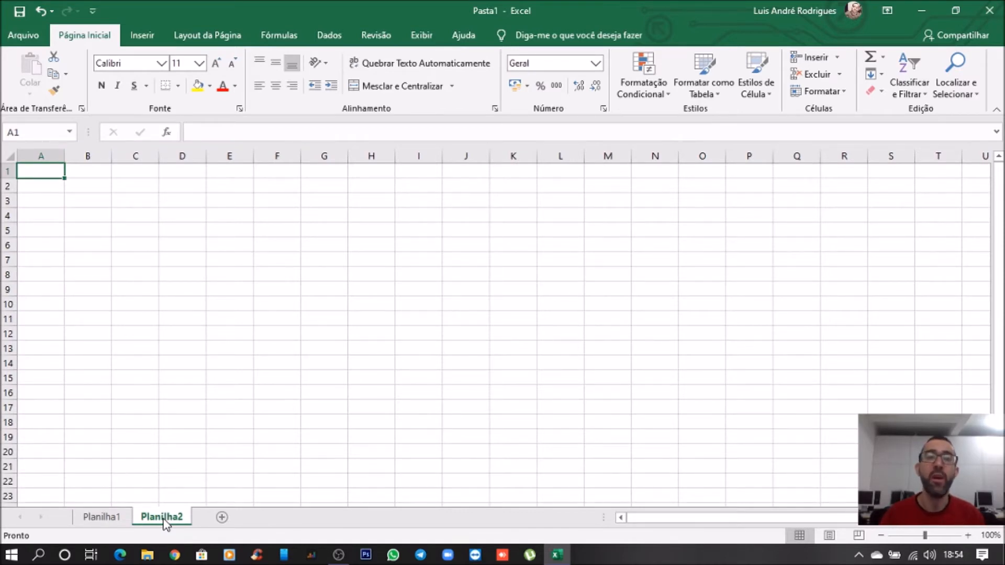
pyautogui.click(119, 518)
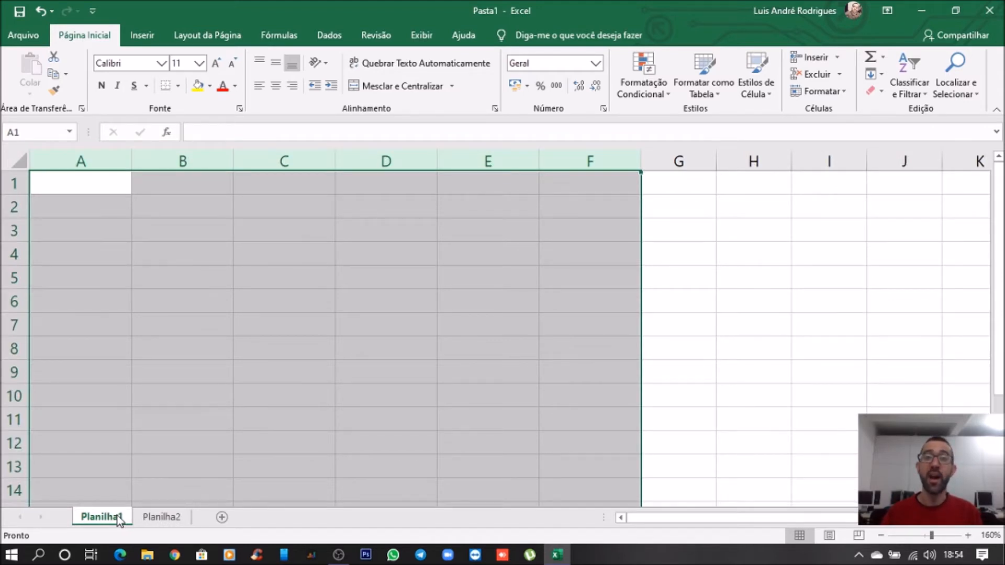
pyautogui.rightClick(118, 520)
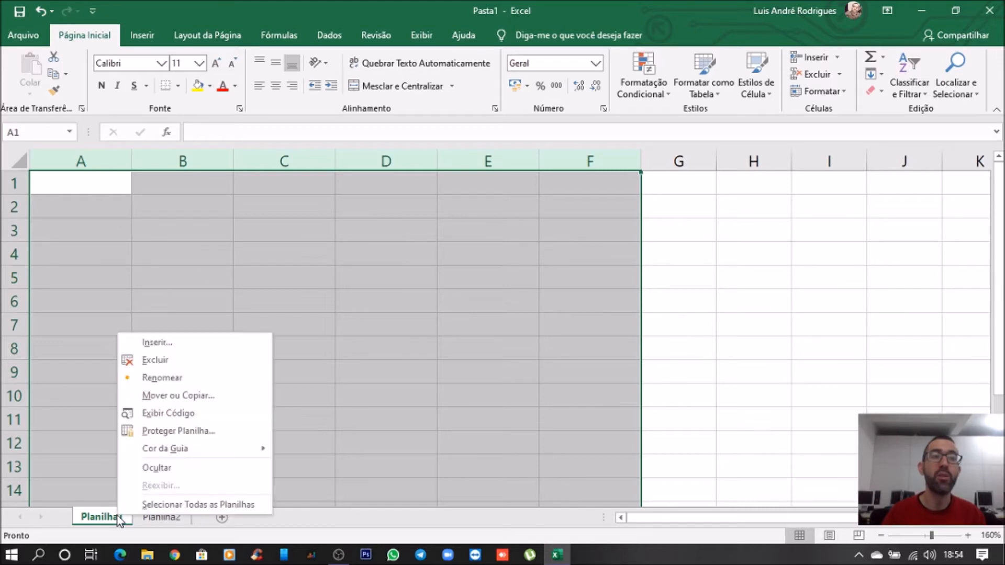
pyautogui.click(199, 379)
pyautogui.write('Jne')
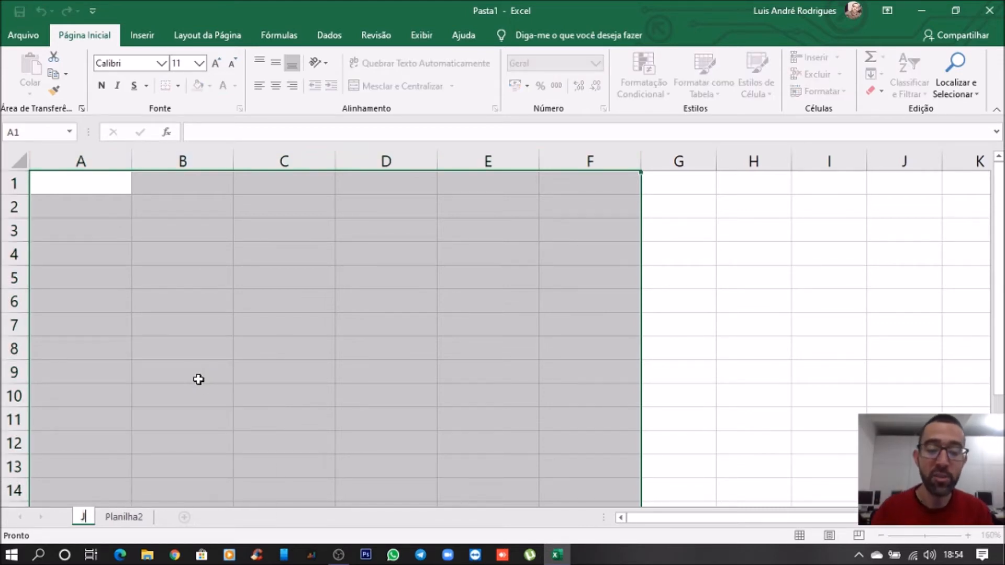
pyautogui.press('BackSpace')
pyautogui.press('BackSpace')
pyautogui.write('a')
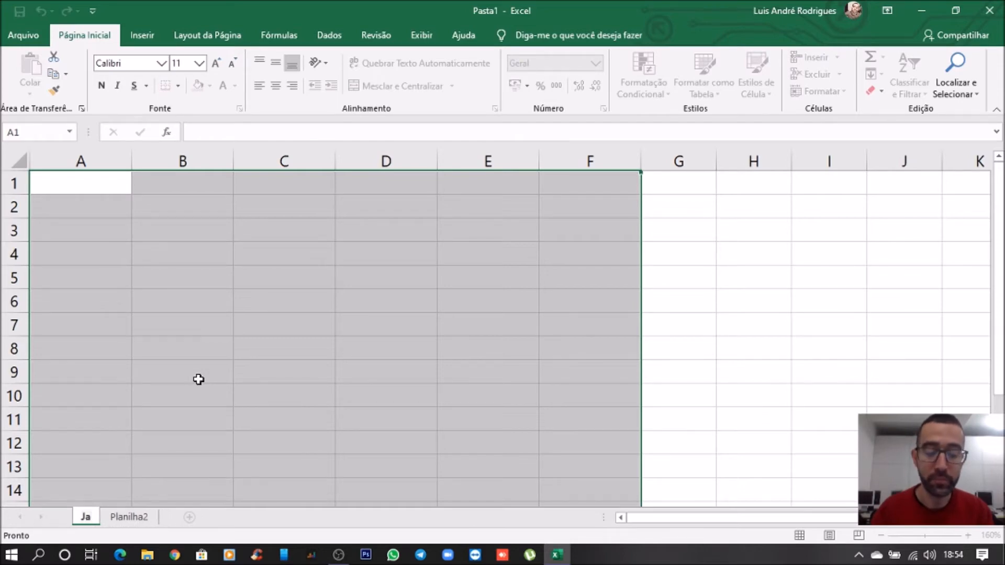
pyautogui.write('neiro')
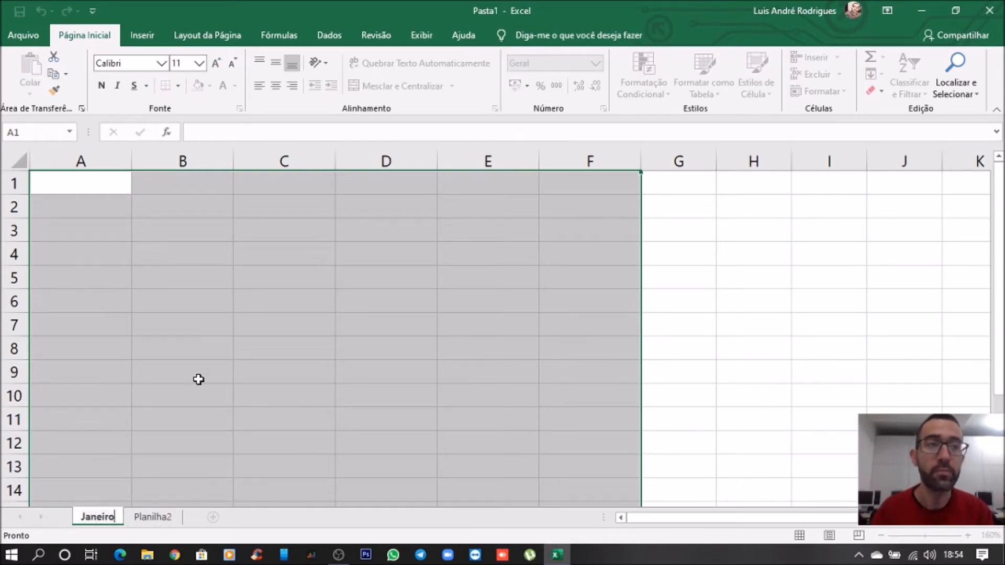
pyautogui.click(190, 503)
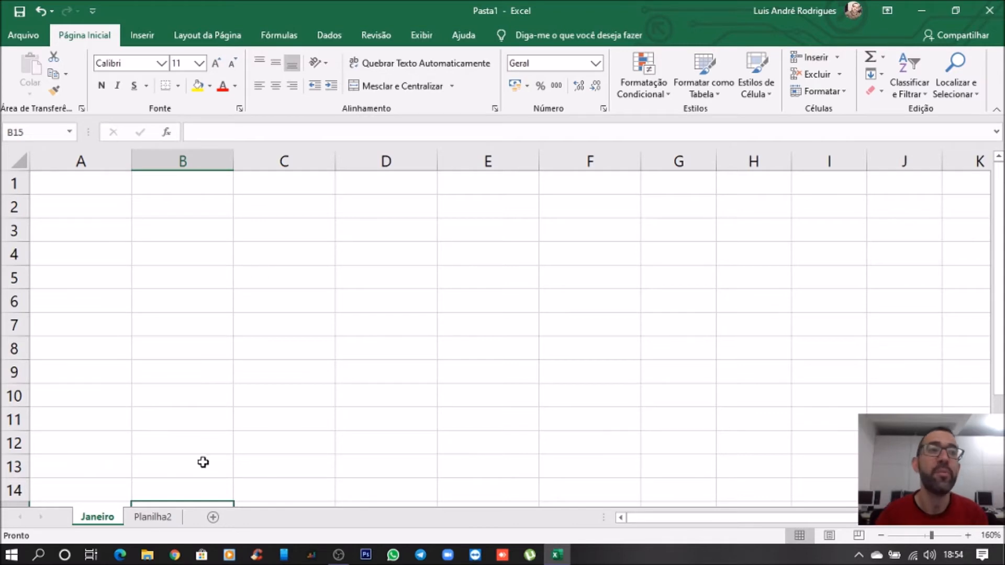
# - Rename the Planilha2 sheet as Fevereiro and return to the Janeiro sheet
pyautogui.doubleClick(157, 517)
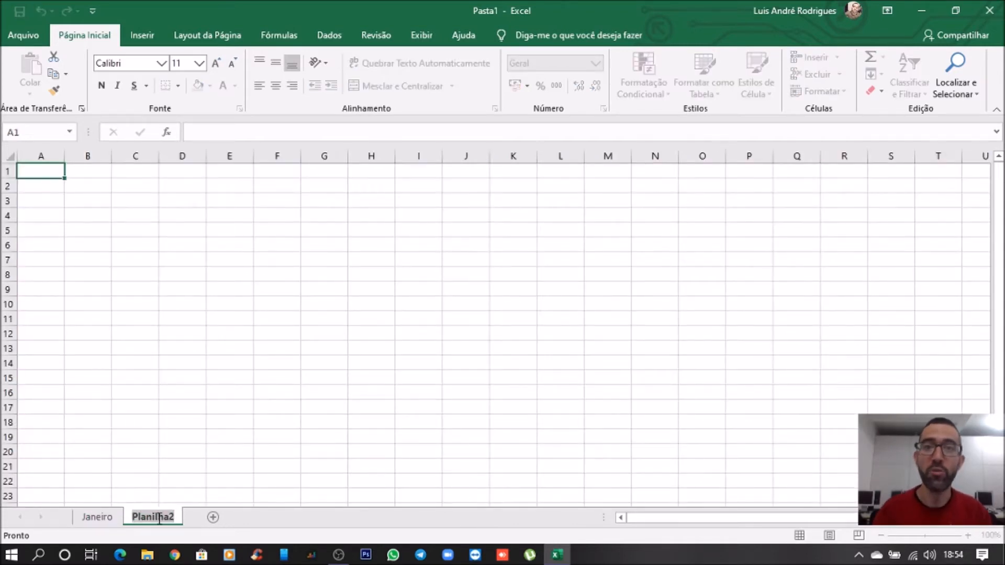
pyautogui.write('Fevereiro')
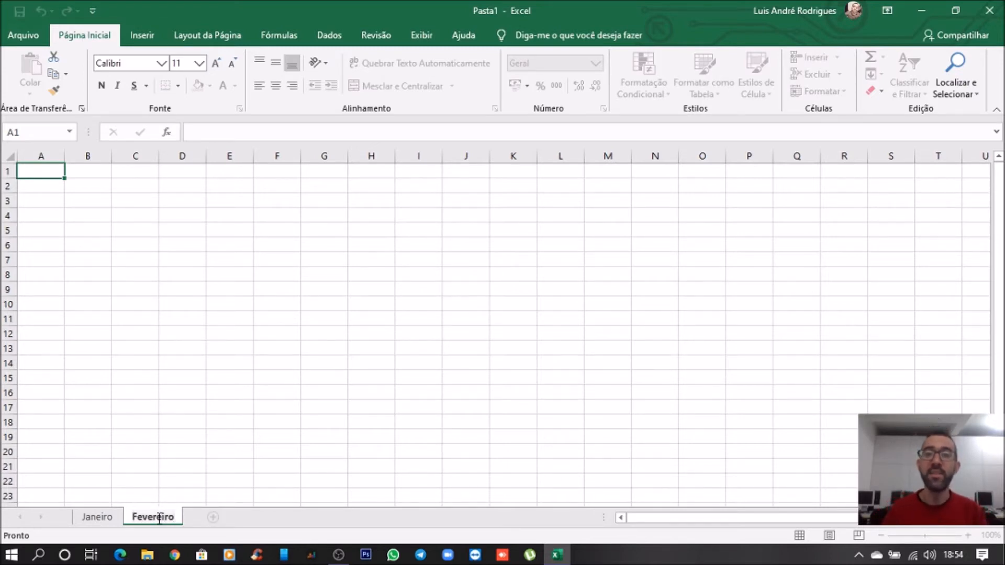
pyautogui.click(99, 518)
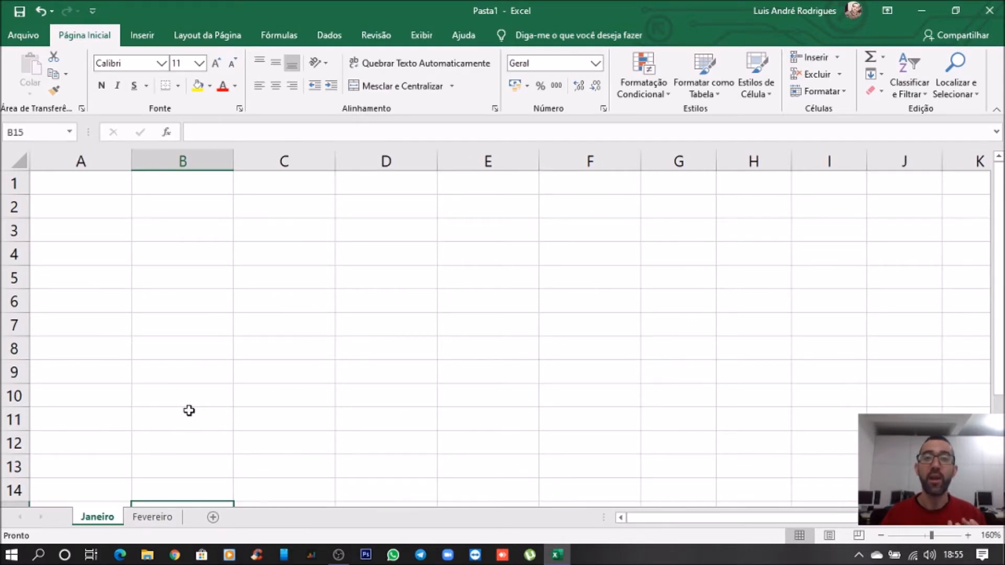
# - Make rows 1 through 5 of the Janeiro sheet taller together
pyautogui.click(15, 184)
pyautogui.click(78, 228)
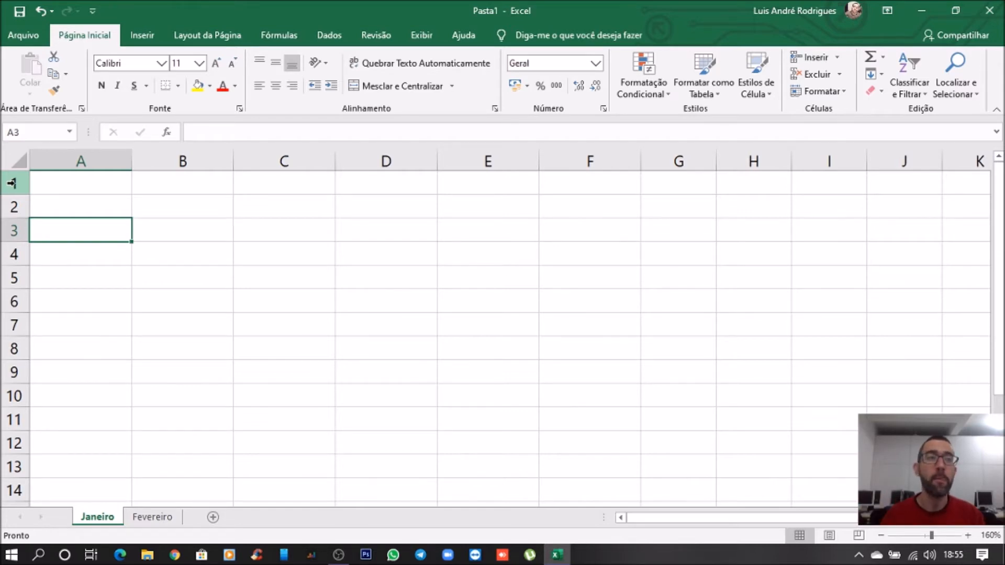
pyautogui.moveTo(11, 182); pyautogui.dragTo(11, 281)
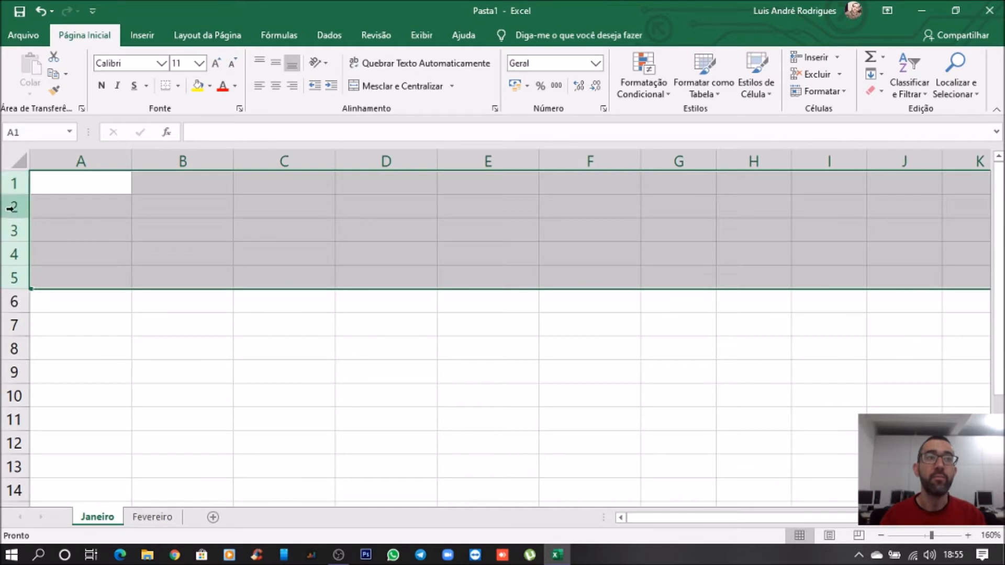
pyautogui.moveTo(14, 196); pyautogui.dragTo(15, 213)
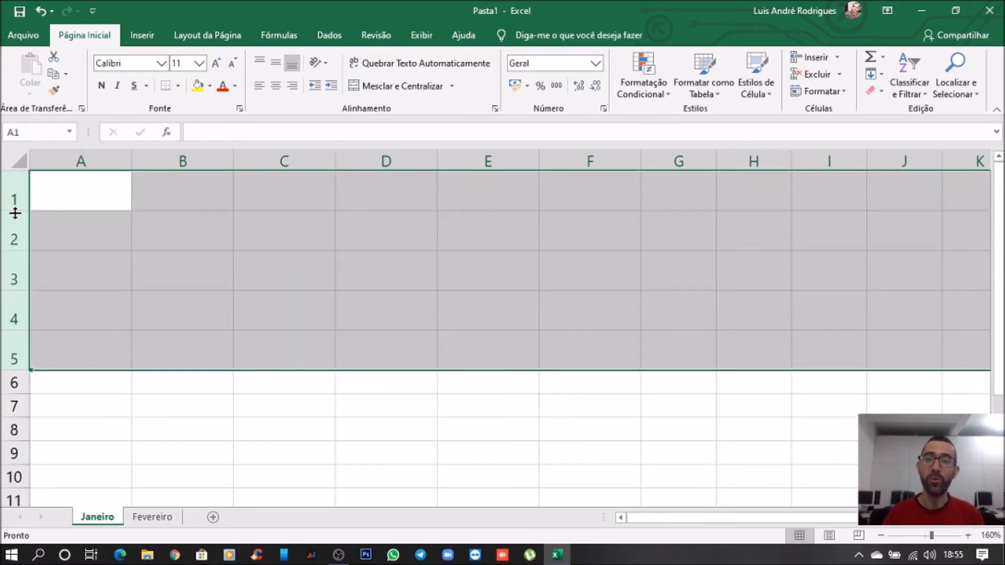
# - Undo the height change of rows 1 through 5 and the widening of columns A through F
pyautogui.hotkey('ctrl', 'z')
pyautogui.hotkey('ctrl', 'z')
# - Select the non-adjacent cells H5, G6, F5, E5, E9 and G9 together on the Janeiro sheet
pyautogui.click(575, 275)
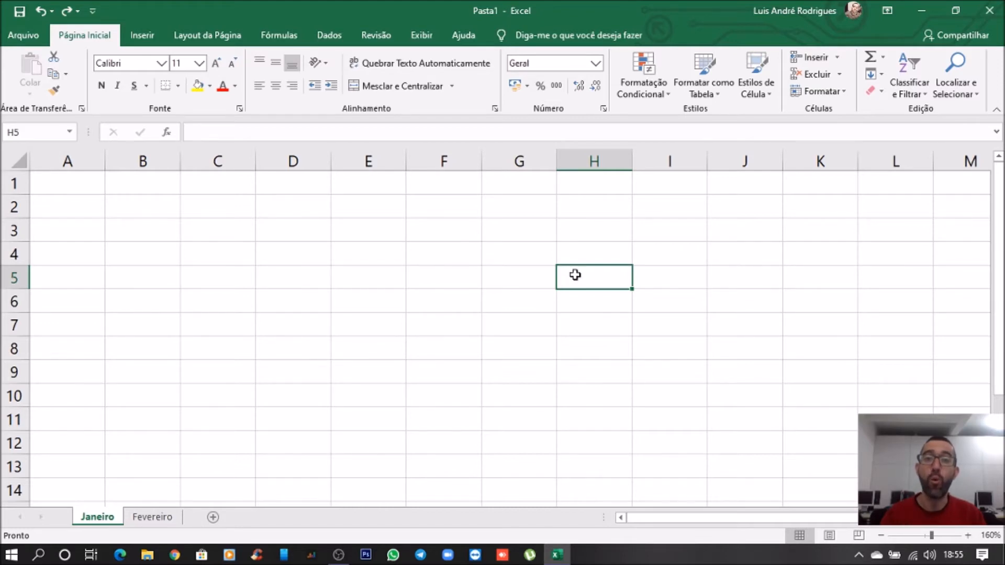
pyautogui.keyDown('ctrl'); pyautogui.click(533, 306); pyautogui.keyUp('ctrl')
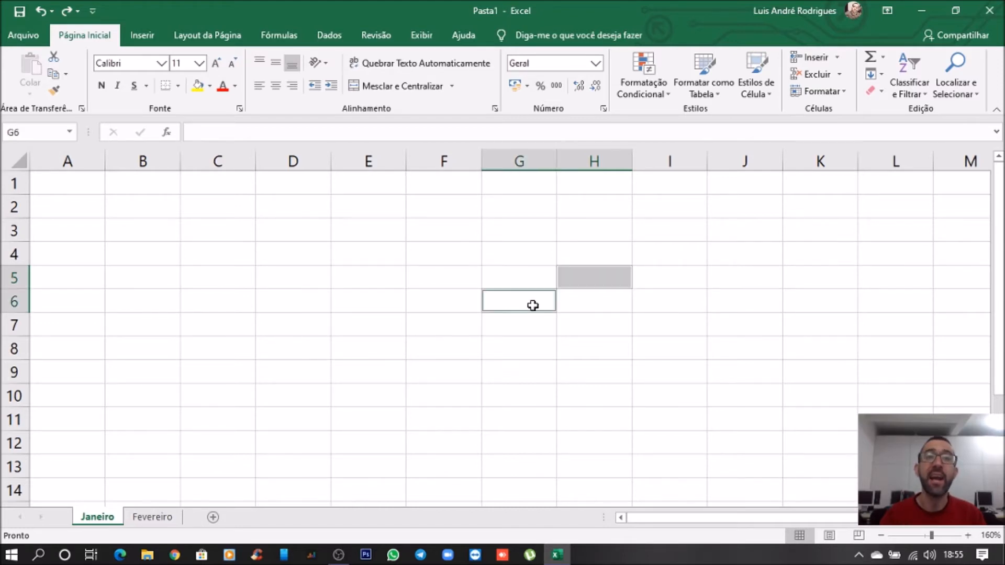
pyautogui.keyDown('ctrl'); pyautogui.click(445, 274); pyautogui.keyUp('ctrl')
pyautogui.keyDown('ctrl'); pyautogui.click(359, 282); pyautogui.keyUp('ctrl')
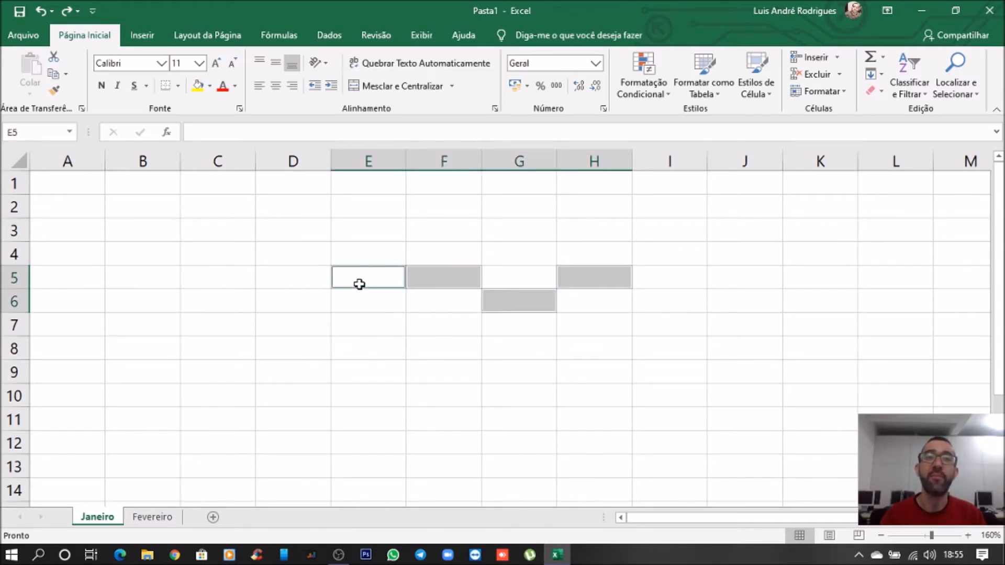
pyautogui.keyDown('ctrl'); pyautogui.click(379, 362); pyautogui.keyUp('ctrl')
pyautogui.keyDown('ctrl'); pyautogui.click(527, 364); pyautogui.keyUp('ctrl')
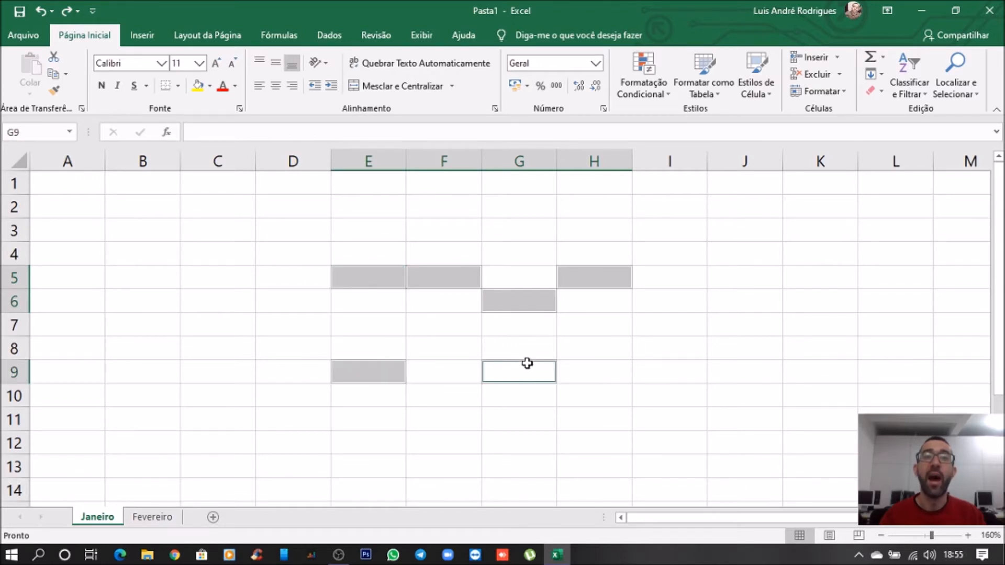
# - Add cells I8, J6 and I5 to the non-adjacent selection, and replace that selection with cell C5 alone
pyautogui.keyDown('ctrl'); pyautogui.click(640, 342); pyautogui.keyUp('ctrl')
pyautogui.keyDown('ctrl'); pyautogui.click(711, 310); pyautogui.keyUp('ctrl')
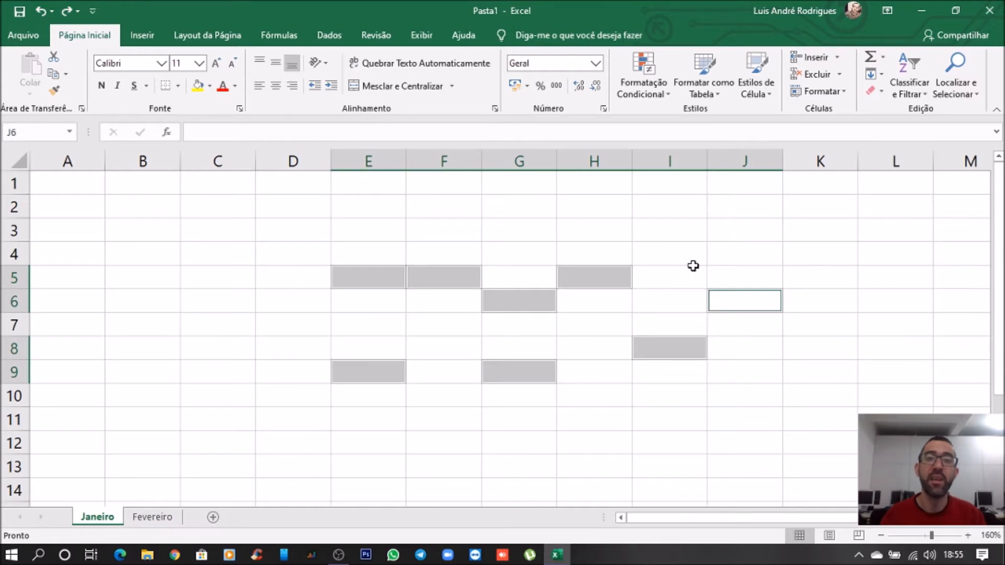
pyautogui.keyDown('ctrl'); pyautogui.click(694, 266); pyautogui.keyUp('ctrl')
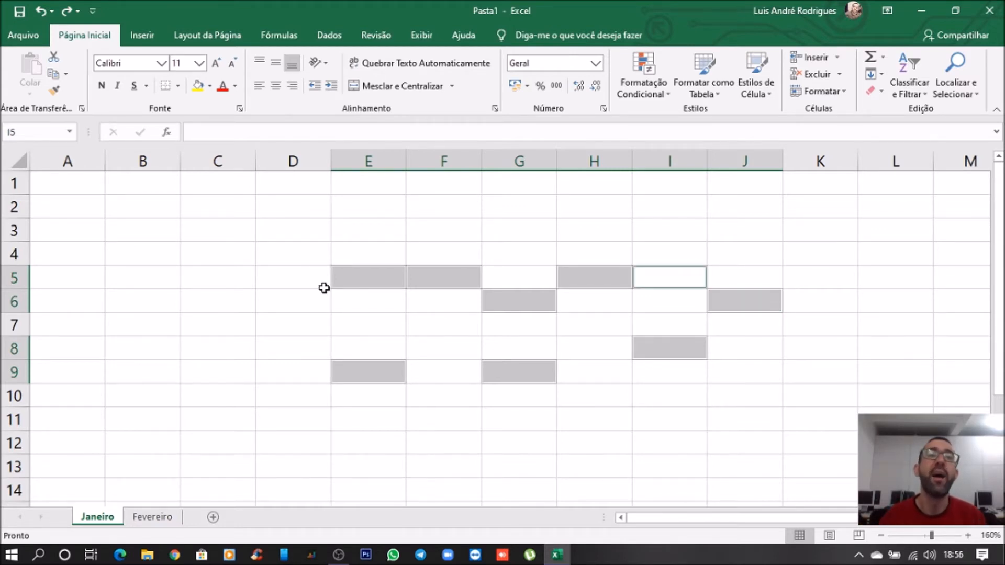
pyautogui.click(246, 269)
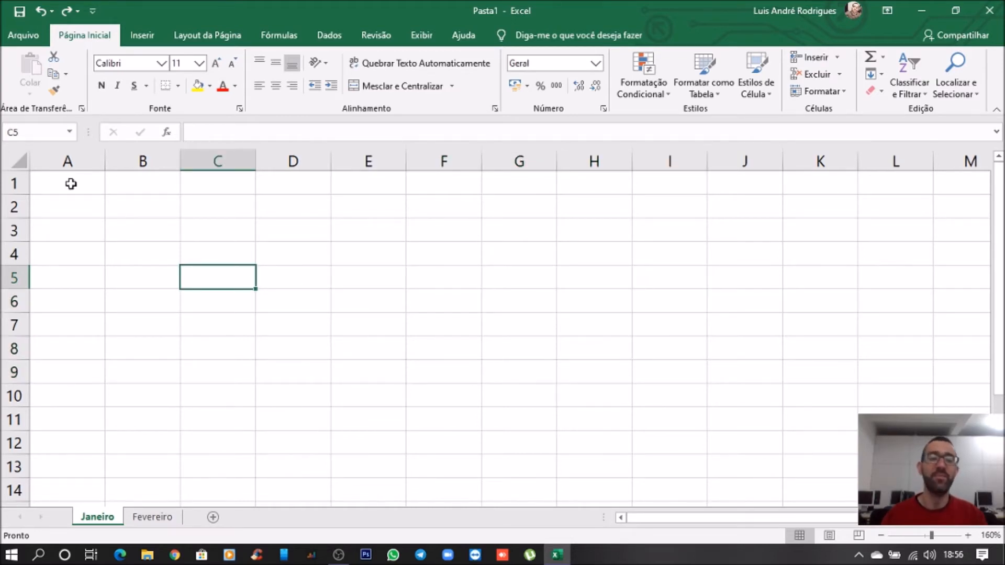
# - Widen columns A through E of the Janeiro sheet together
pyautogui.click(85, 156)
pyautogui.moveTo(87, 161); pyautogui.dragTo(355, 151)
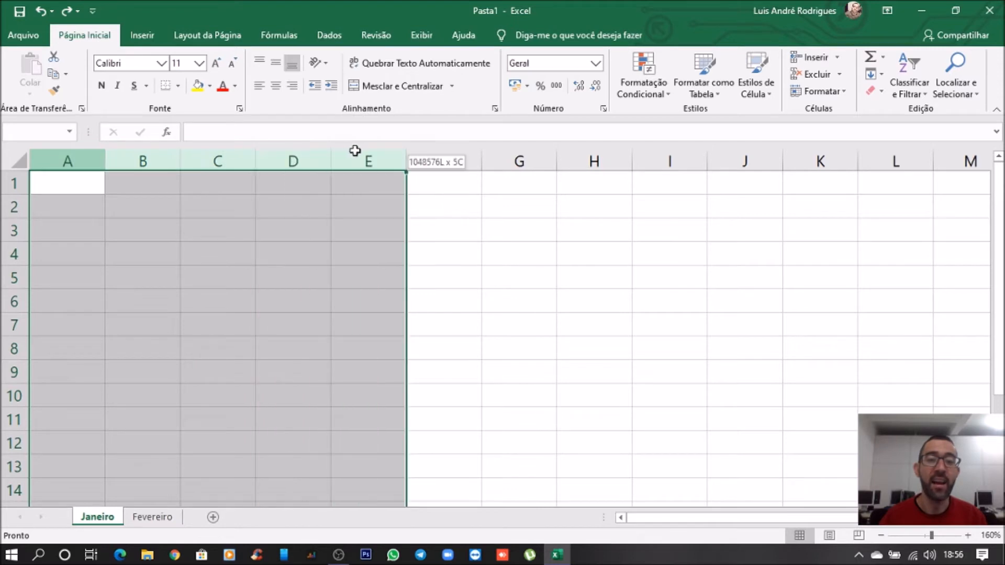
pyautogui.moveTo(105, 162); pyautogui.dragTo(145, 164)
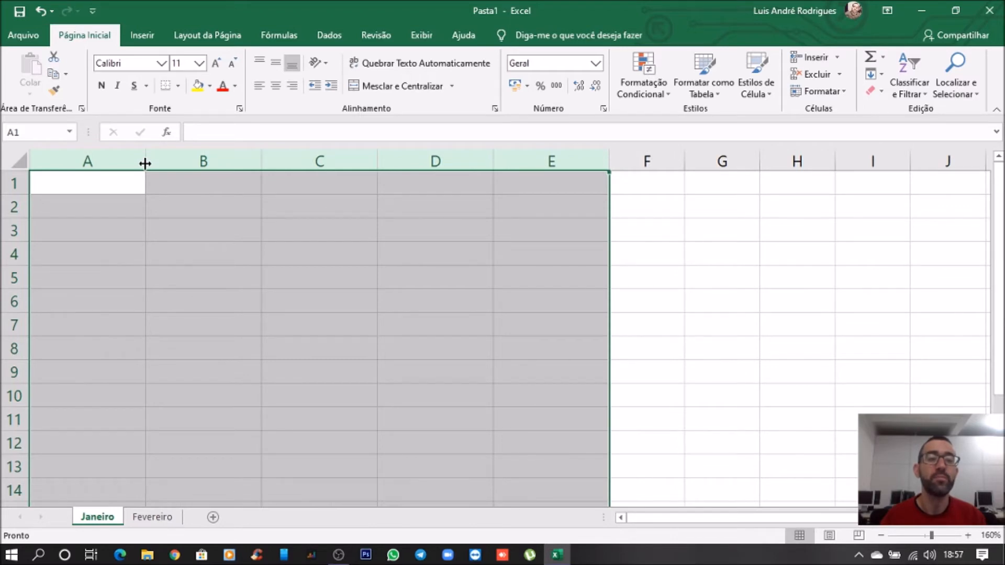
# - Enter the title "Diário de um Professor" in cell A1 of the Janeiro sheet
pyautogui.click(108, 183)
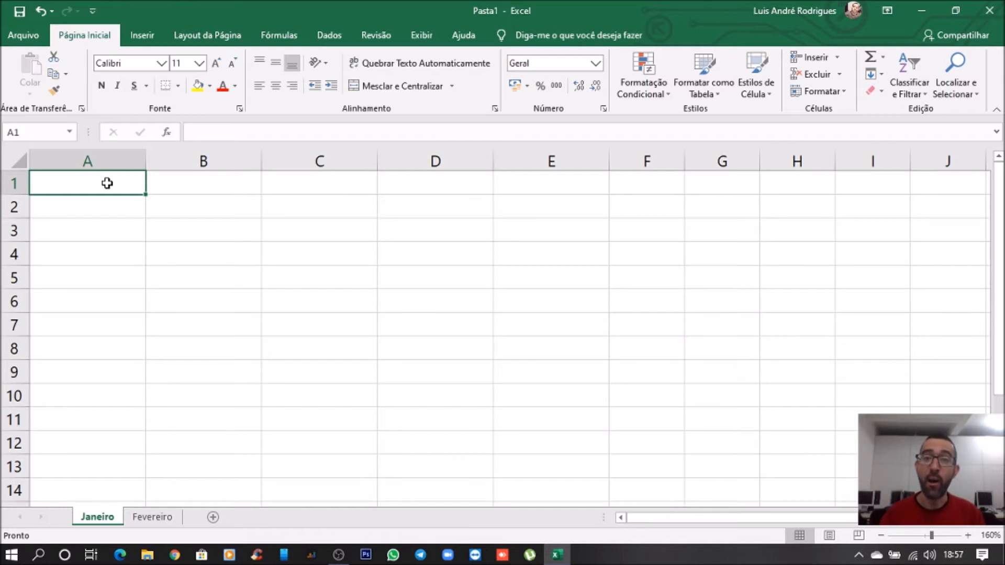
pyautogui.write('Di')
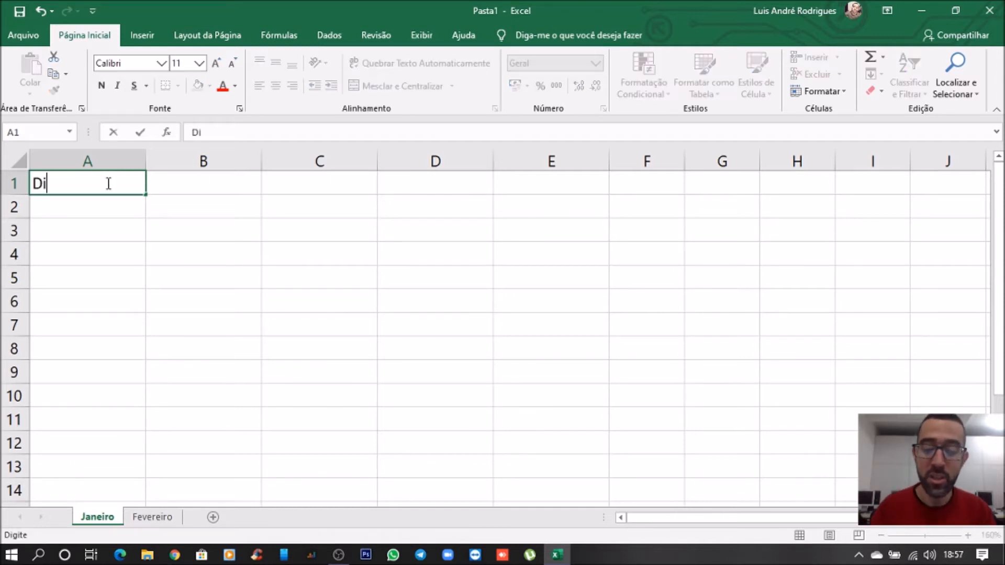
pyautogui.write('ário de u')
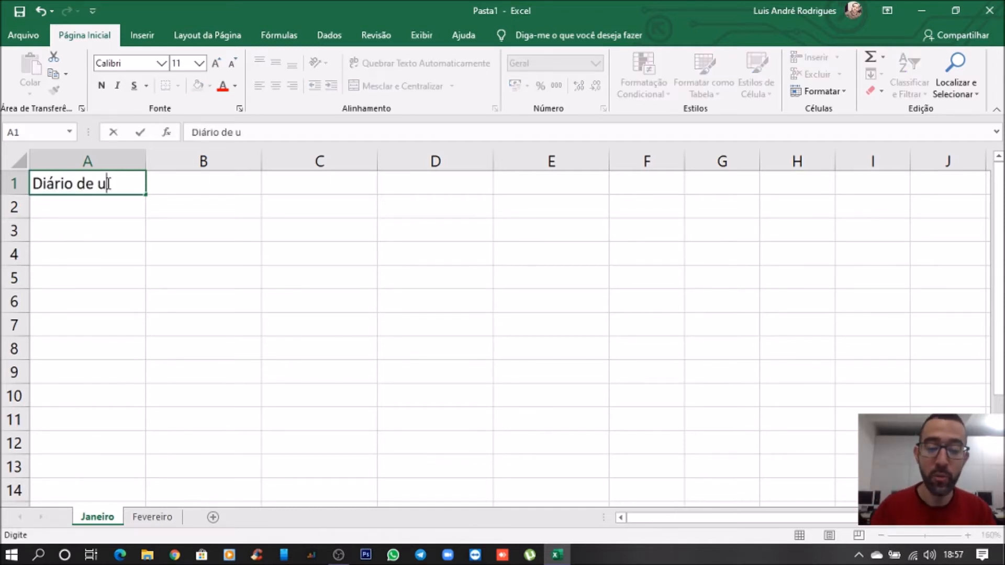
pyautogui.write('m Professor')
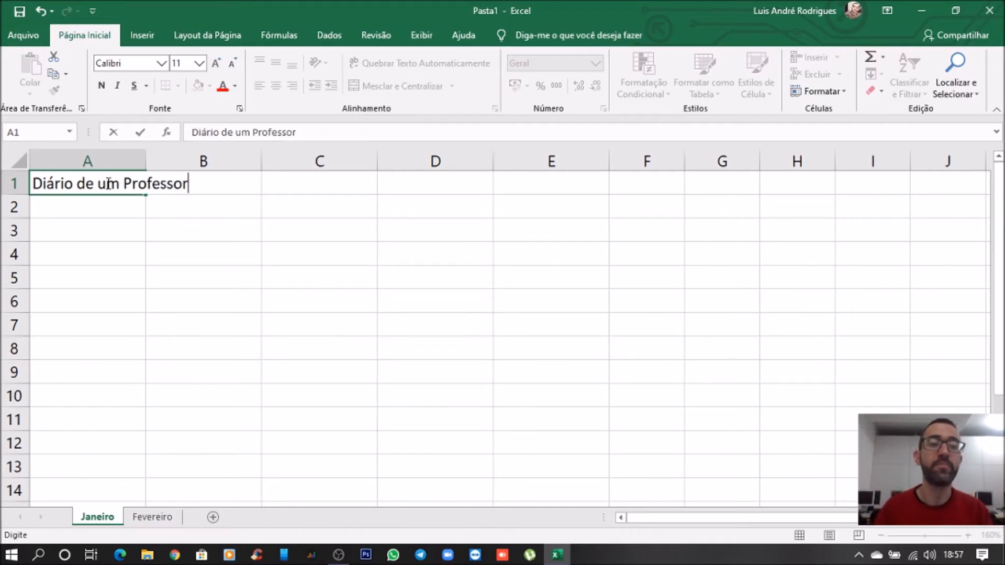
# - Enter the column header "Aluno" in cell A2 below the title
pyautogui.click(90, 211)
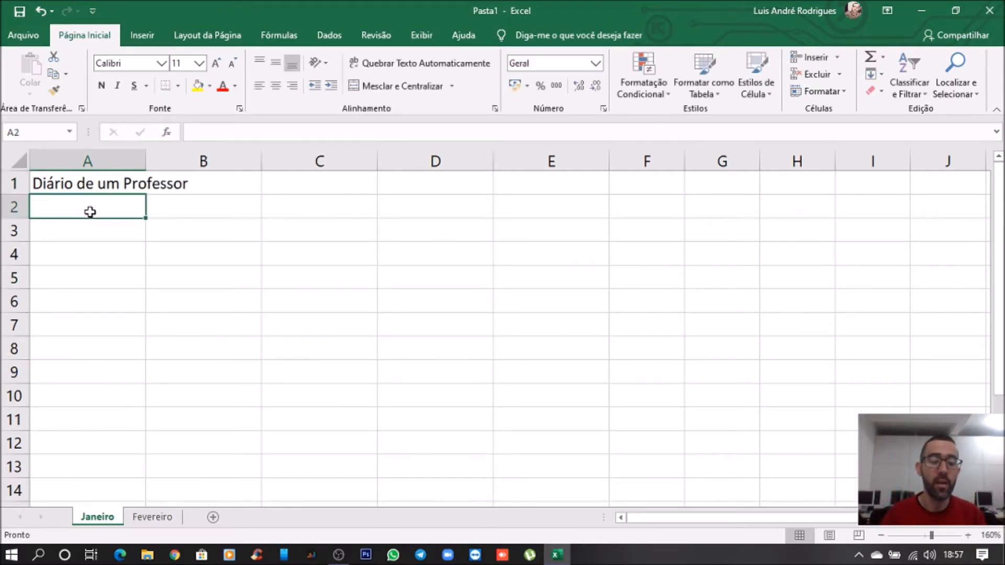
pyautogui.write('Aluno')
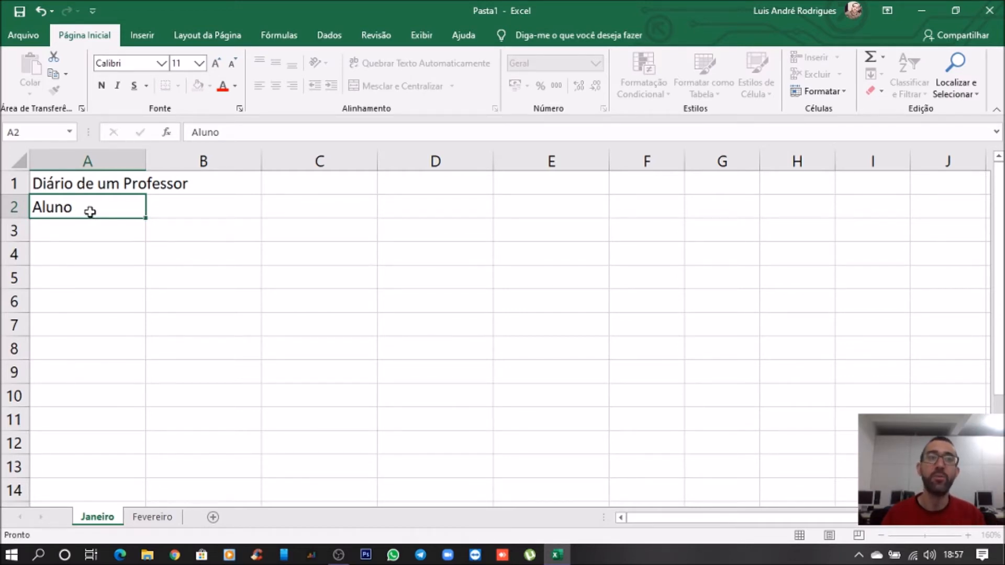
pyautogui.press('Tab')
pyautogui.press('Tab')
pyautogui.press('Left')
pyautogui.press('Left')
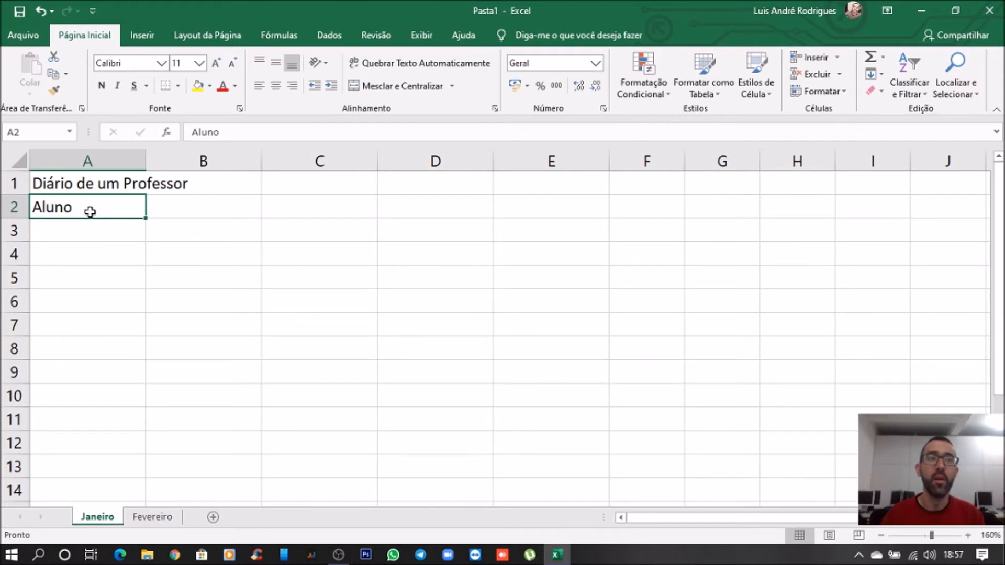
# - Enter the headers "Nota 1", "Nota 2", "Nota 3" and "Total" in cells B2 through E2
pyautogui.press('Right')
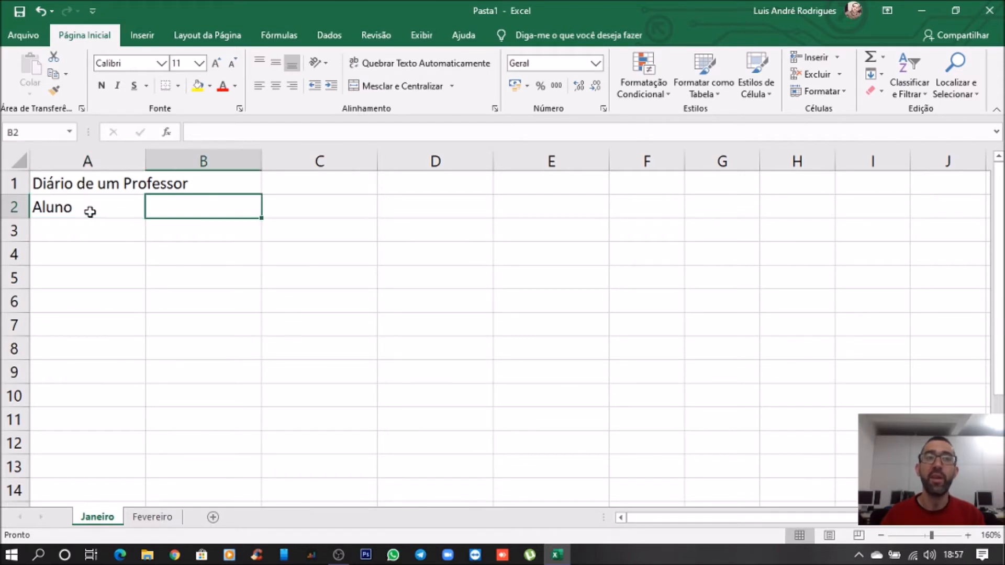
pyautogui.write('Nota 1')
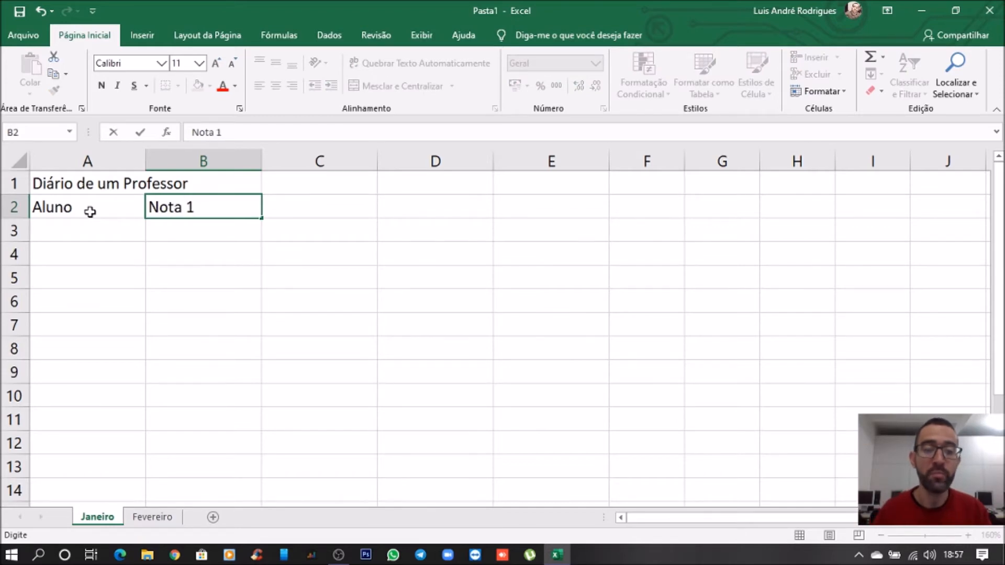
pyautogui.press('Right')
pyautogui.write('No')
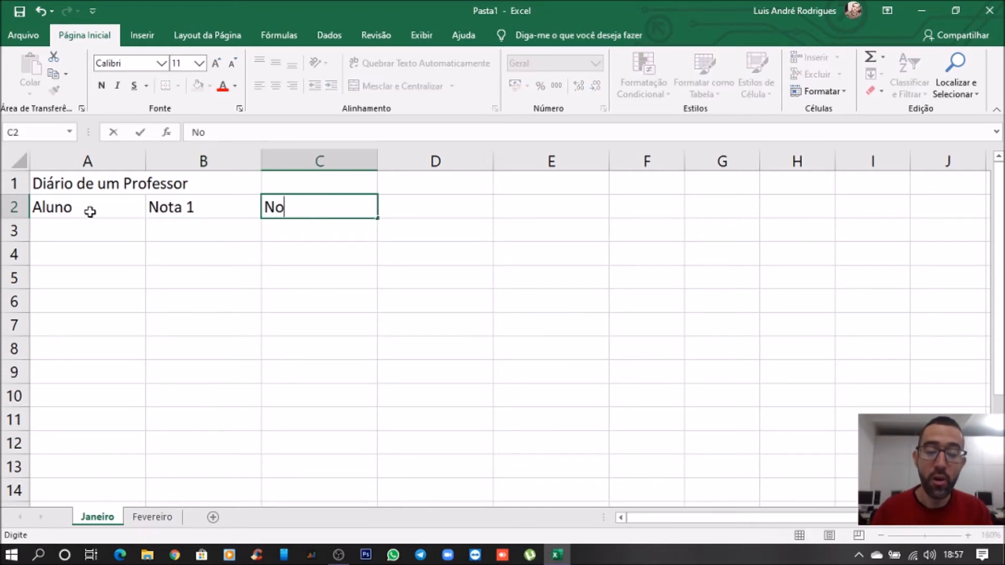
pyautogui.write('ta 2')
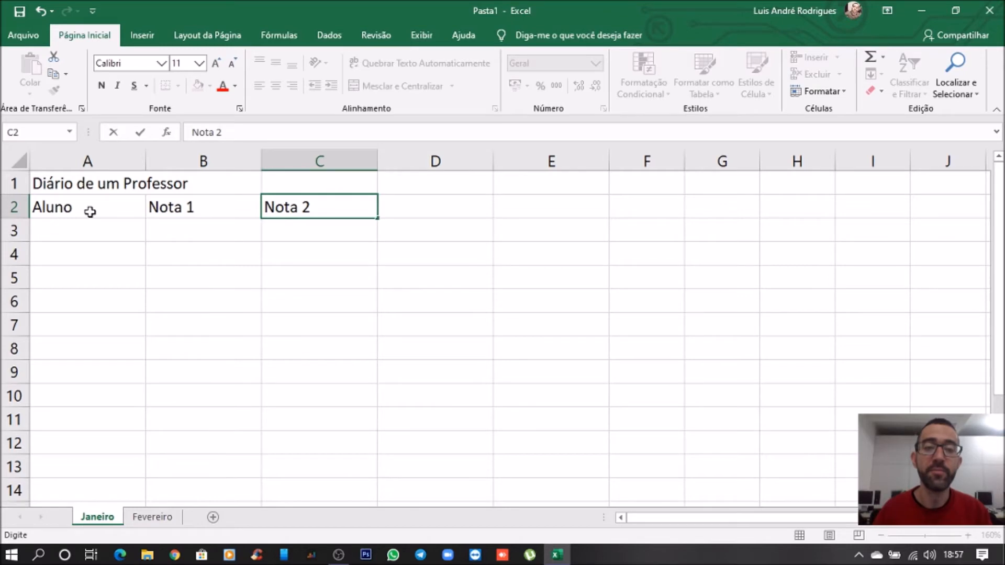
pyautogui.press('Right')
pyautogui.write('Nota 3')
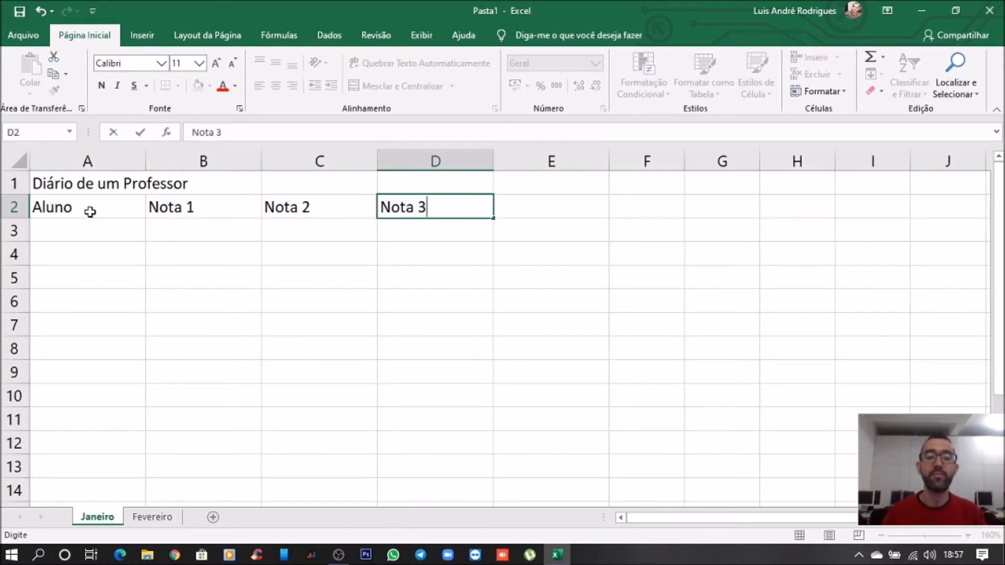
pyautogui.press('Right')
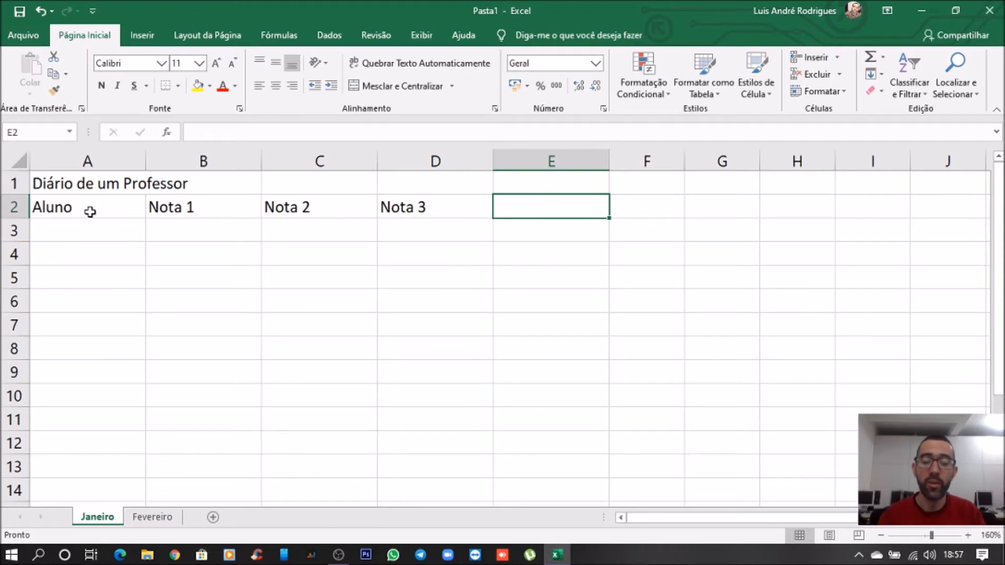
pyautogui.write('Total')
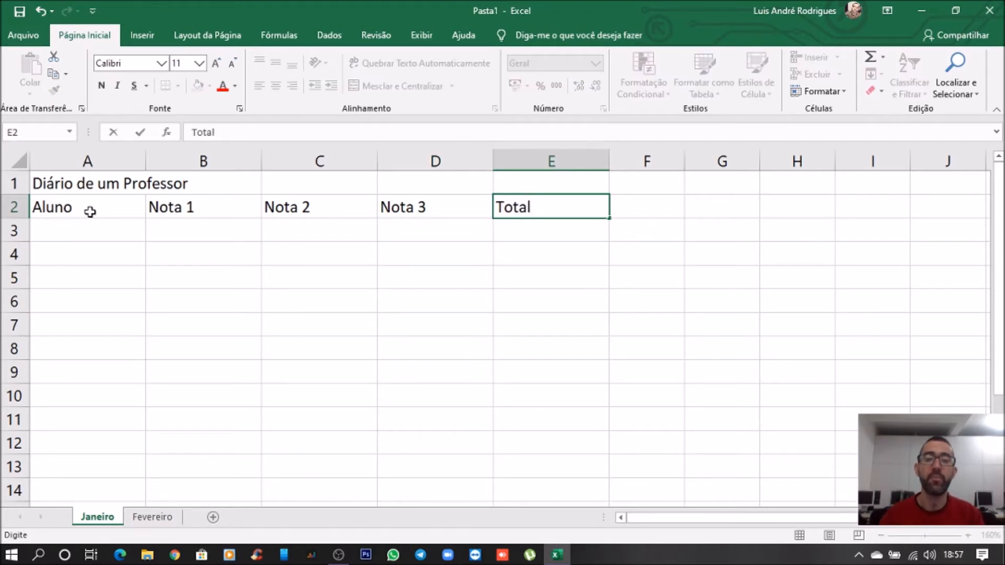
pyautogui.press('Return')
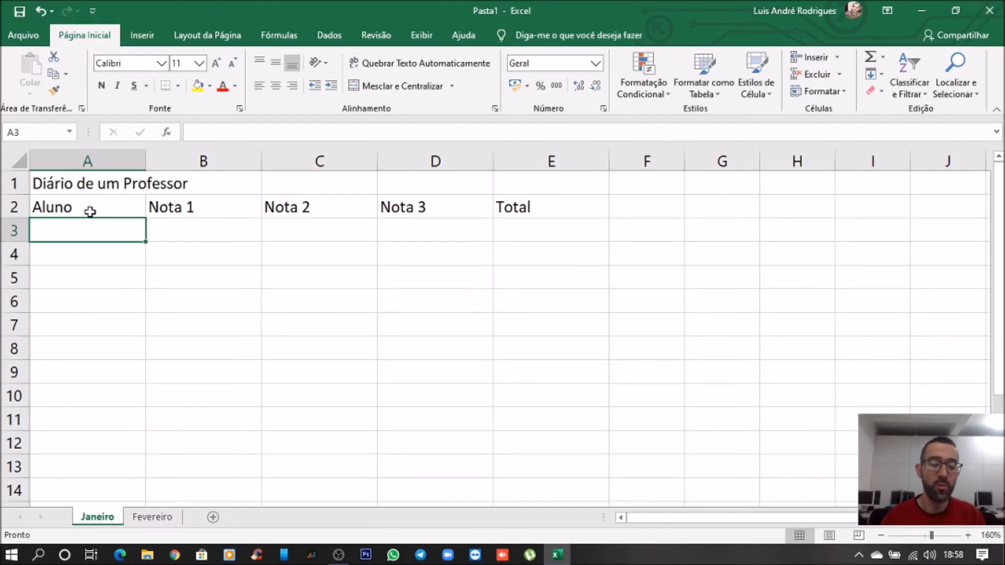
# - Fill cells A3 through A6 of the Aluno column with the four students' first names
pyautogui.write('Camila')
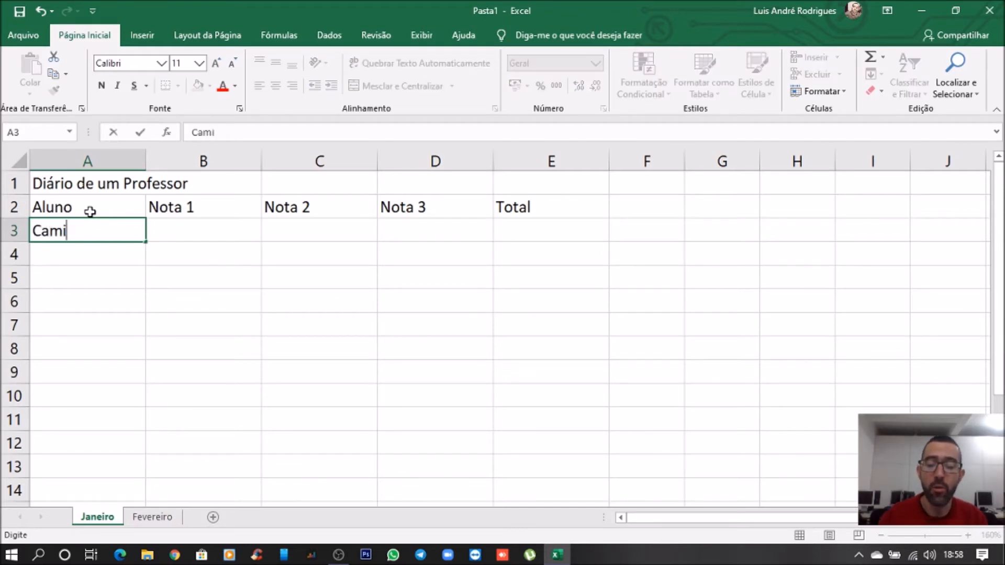
pyautogui.press('Return')
pyautogui.write('Amanda')
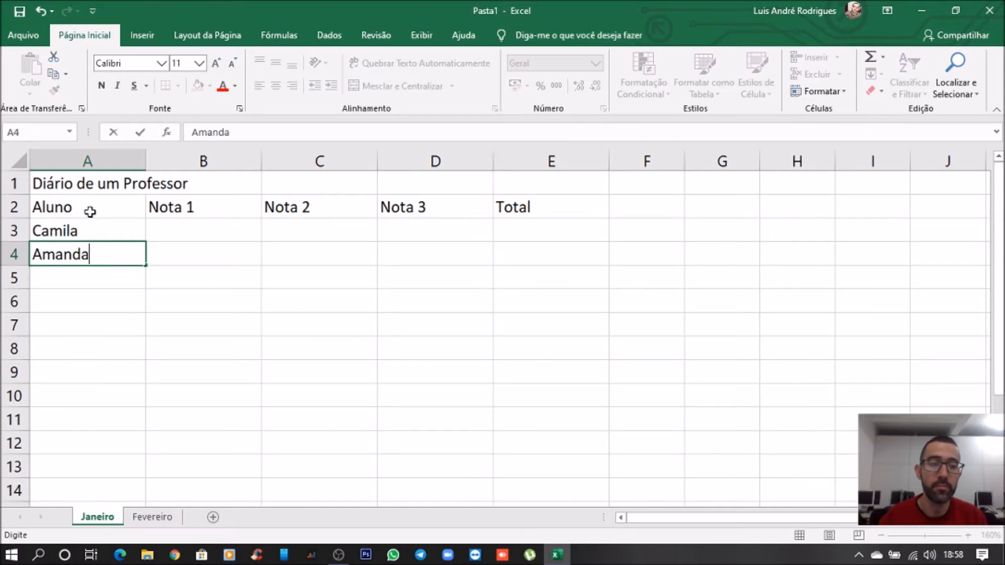
pyautogui.press('Return')
pyautogui.write('Bruna')
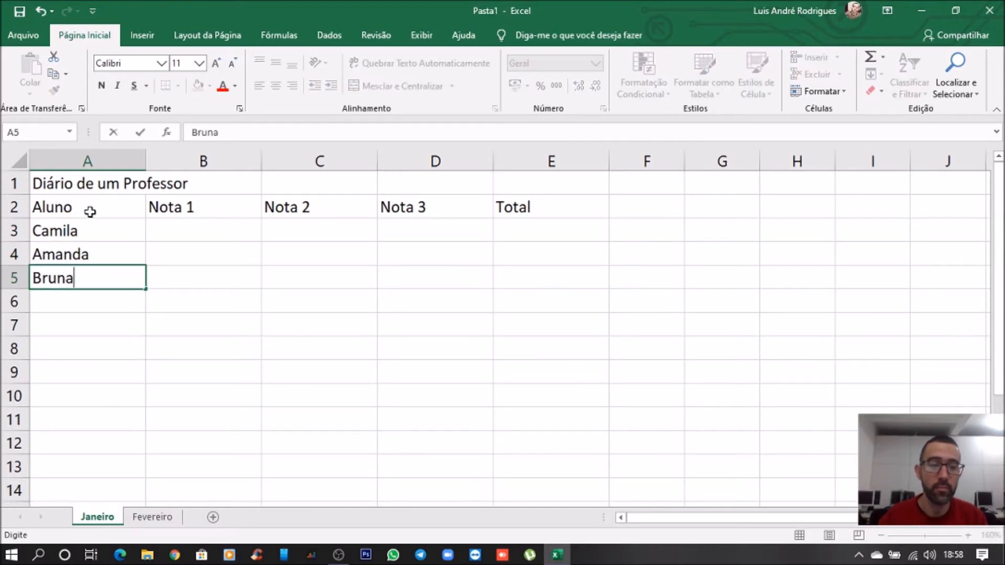
pyautogui.press('Return')
pyautogui.write('Lucas')
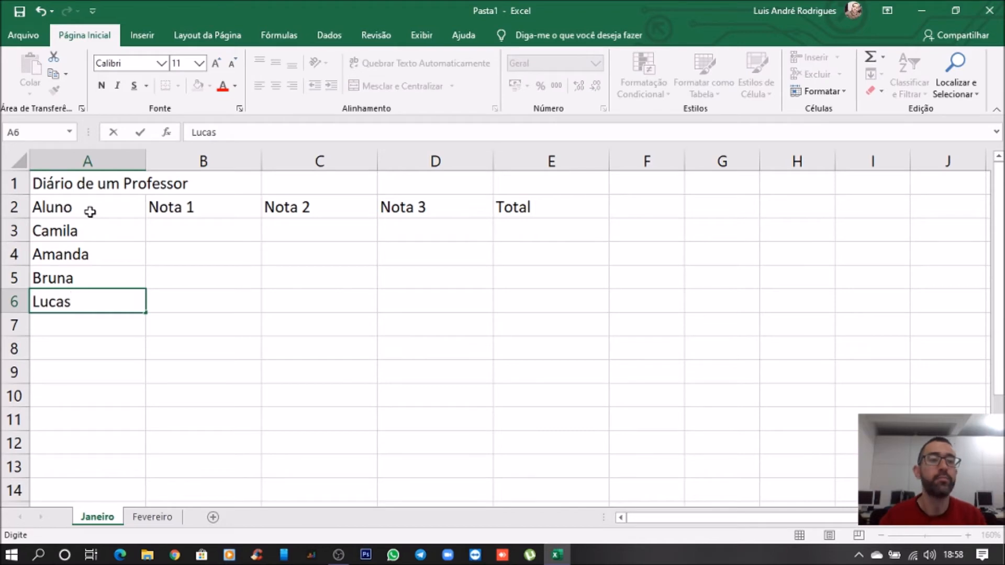
# - Enter the first student's grades 9, 7 and 8 in cells B3 through D3
pyautogui.click(191, 232)
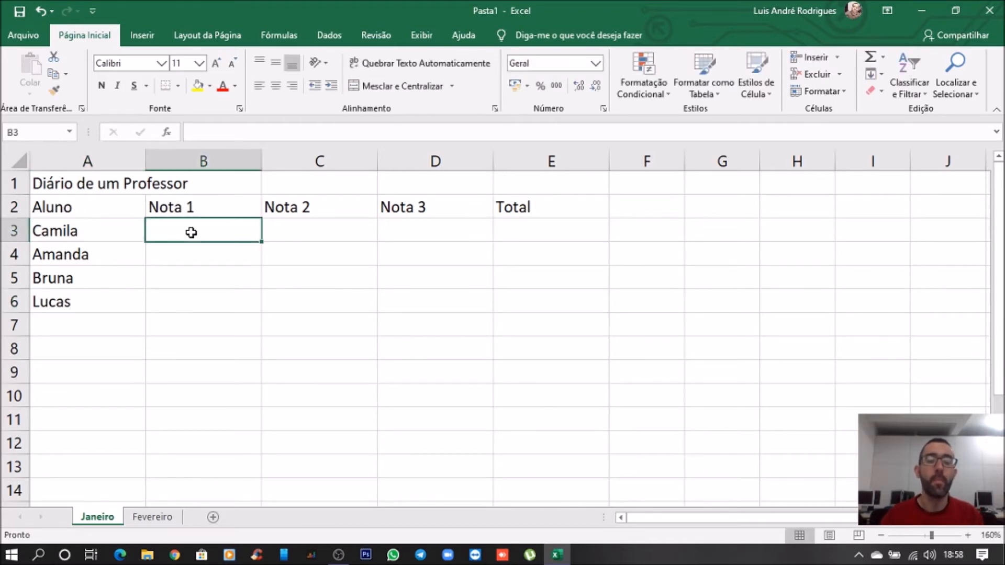
pyautogui.write('9')
pyautogui.press('Return')
pyautogui.press('Up')
pyautogui.press('Right')
pyautogui.write('7')
pyautogui.press('Right')
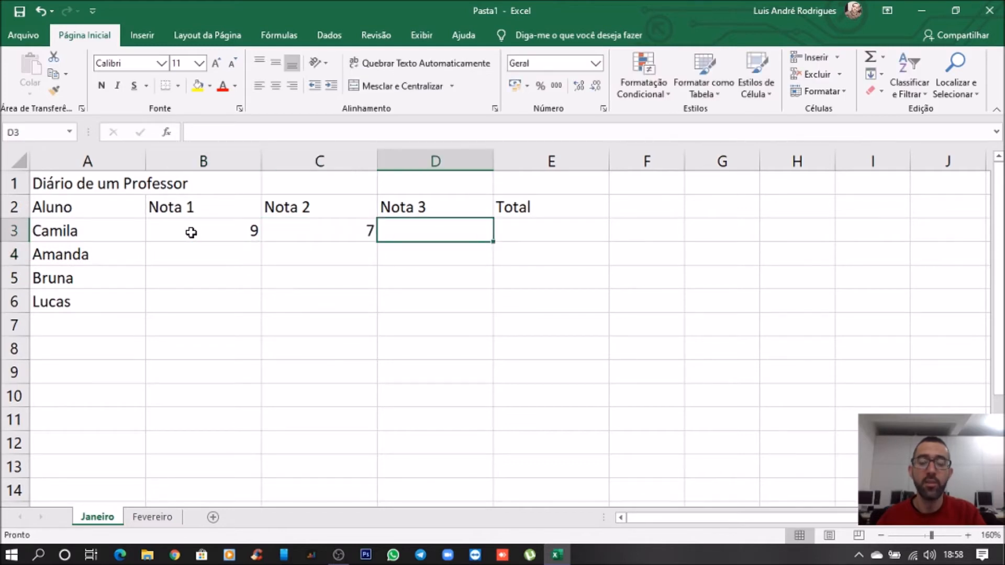
pyautogui.write('8')
pyautogui.press('Return')
# - Enter the second student's grades 7, 9 and 6 in cells B4 through D4
pyautogui.press('Left')
pyautogui.press('Left')
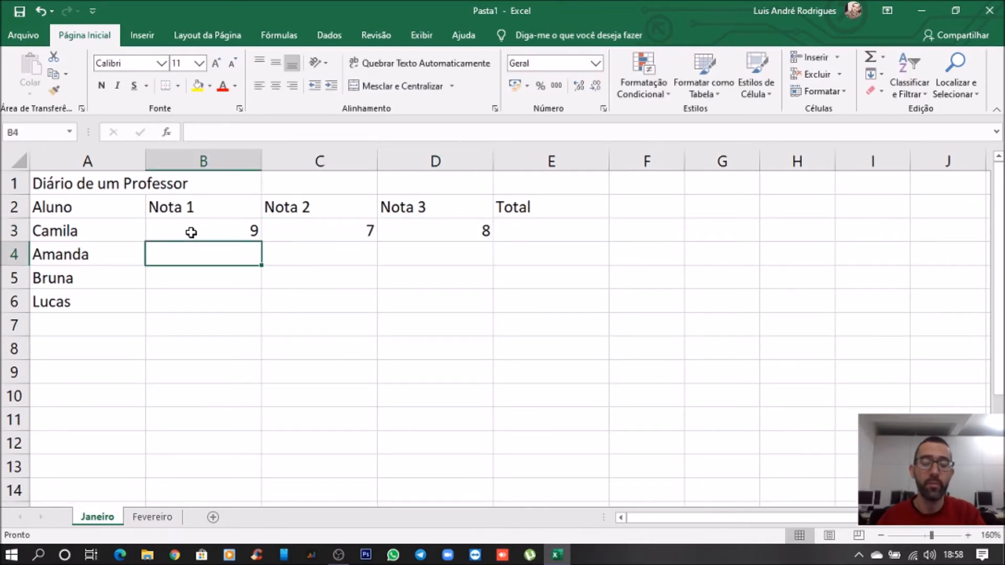
pyautogui.write('7')
pyautogui.press('Right')
pyautogui.write('9')
pyautogui.press('Right')
pyautogui.write('6')
pyautogui.press('Return')
# - Enter the third student's grades 9, 5 and 9 in cells B5 through D5
pyautogui.press('Left')
pyautogui.press('Left')
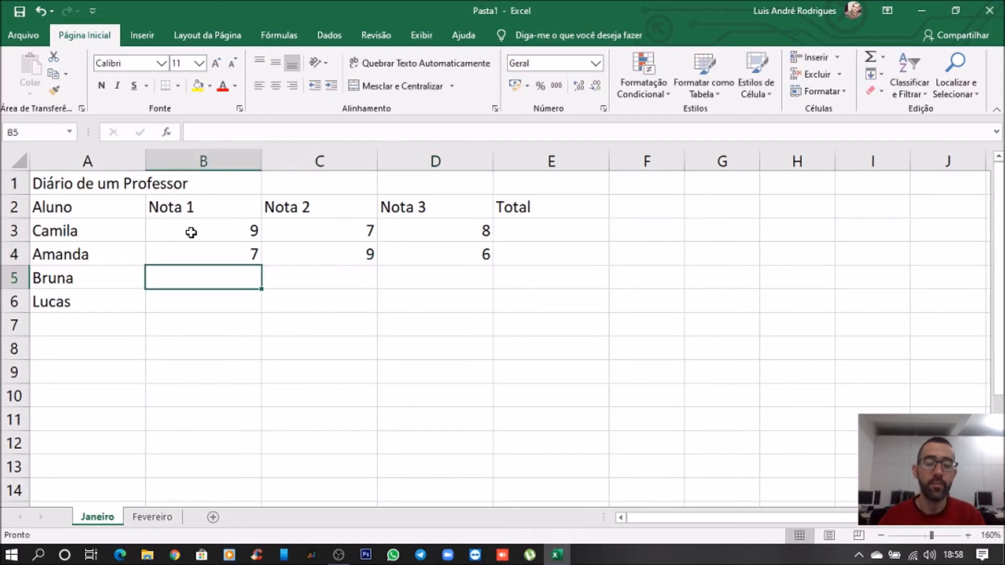
pyautogui.write('9')
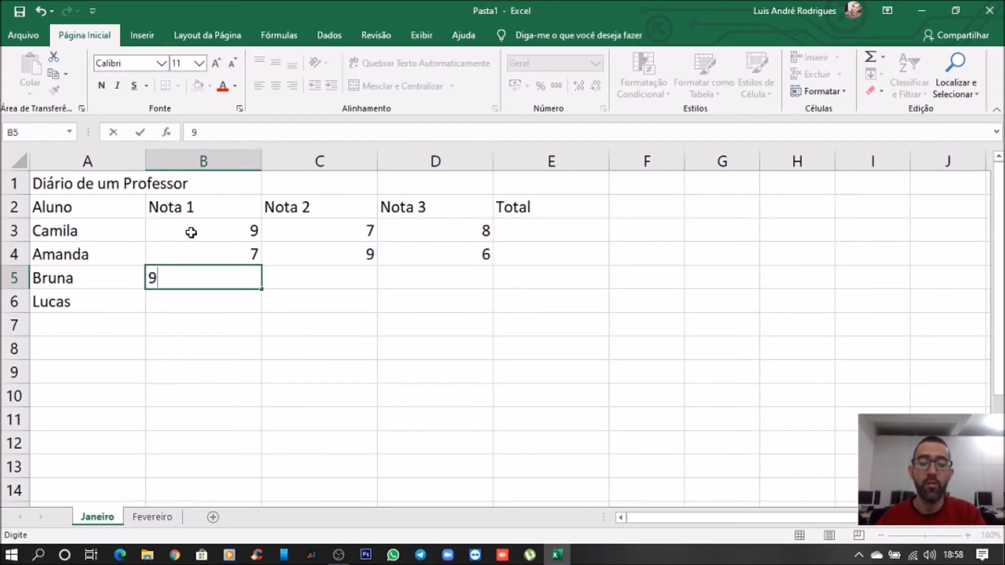
pyautogui.press('Right')
pyautogui.write('5')
pyautogui.press('Right')
pyautogui.write('9')
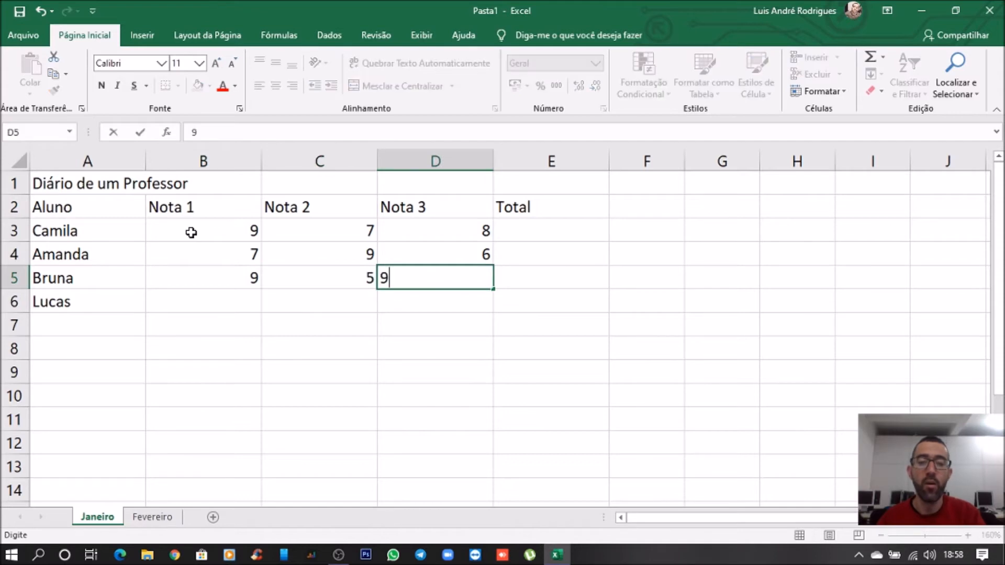
pyautogui.press('Return')
# - Enter the fourth student's grades 7, 6 and 9 in cells B6 through D6
pyautogui.press('Left')
pyautogui.press('Left')
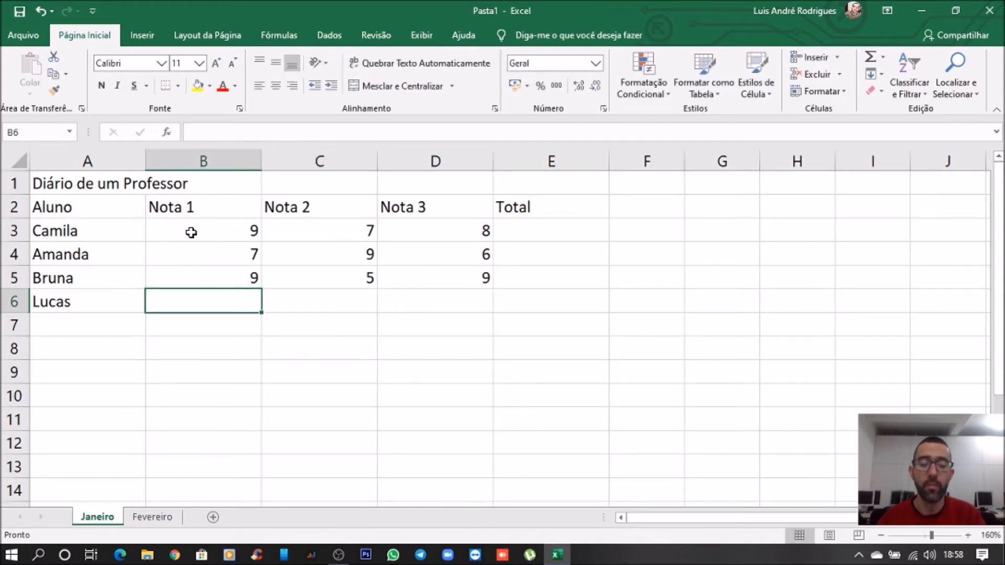
pyautogui.write('7')
pyautogui.press('Right')
pyautogui.write('6')
pyautogui.press('Right')
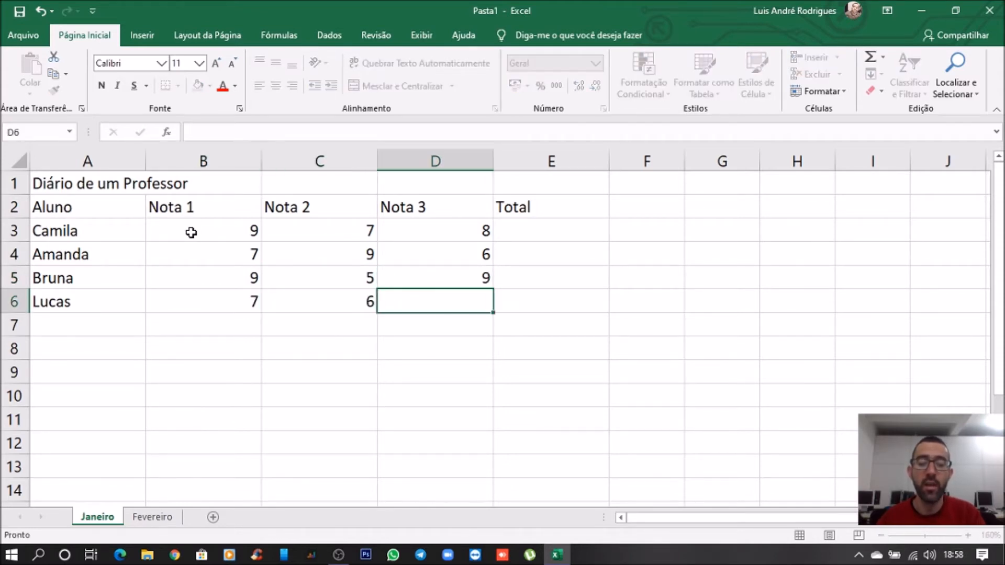
pyautogui.write('9')
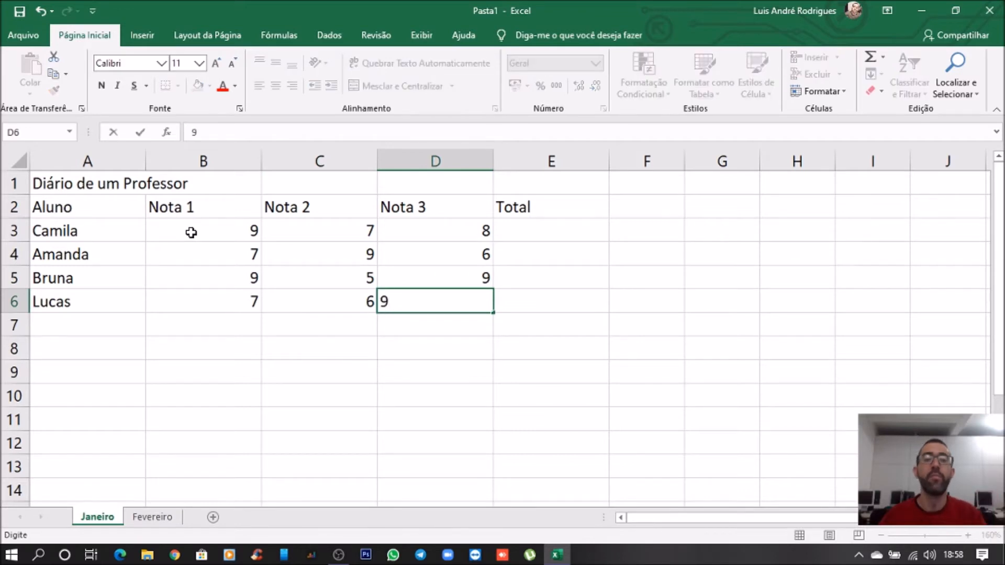
pyautogui.press('Return')
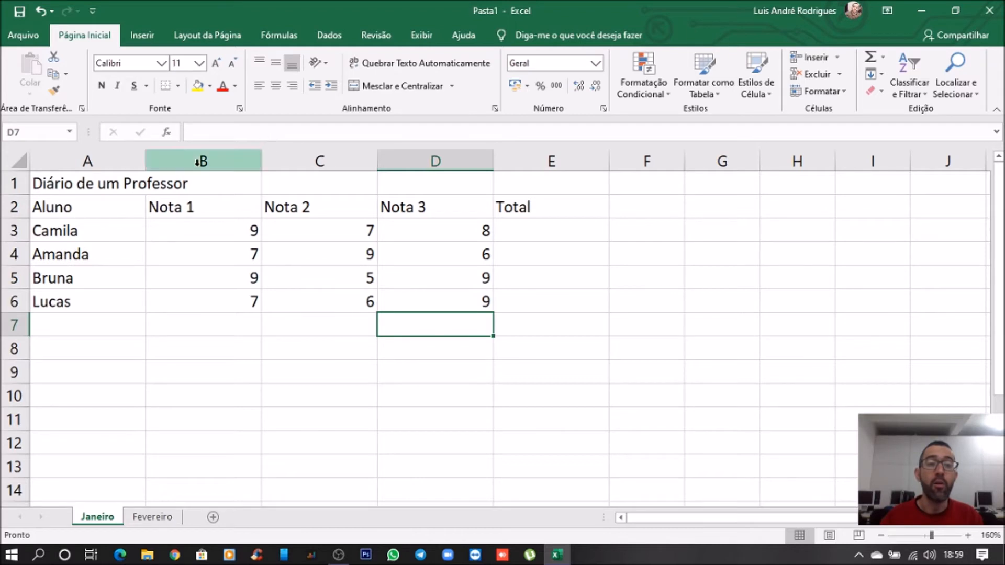
# - Apply all borders to the grade table range A1:E6
pyautogui.click(103, 184)
pyautogui.moveTo(104, 184); pyautogui.dragTo(536, 304)
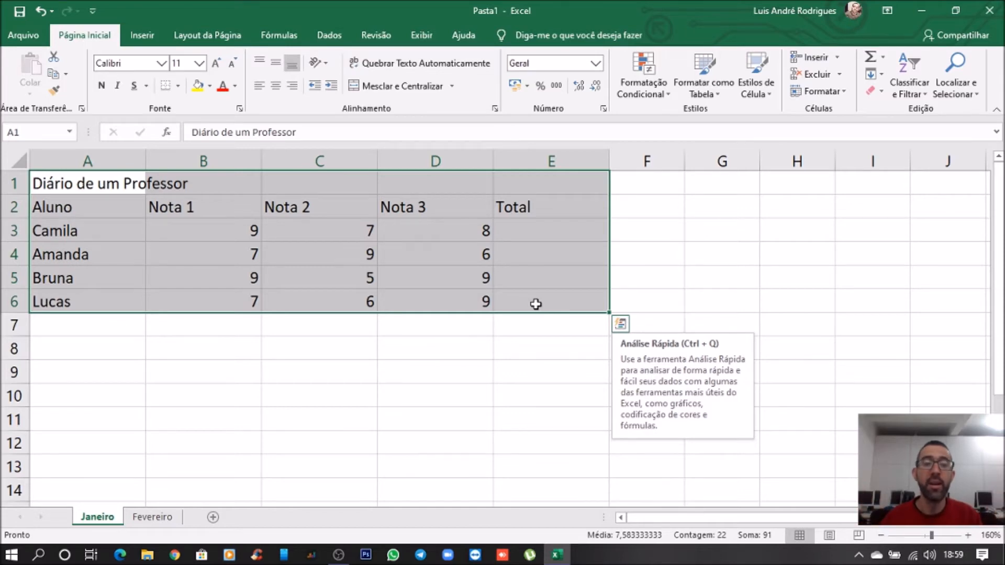
pyautogui.click(179, 86)
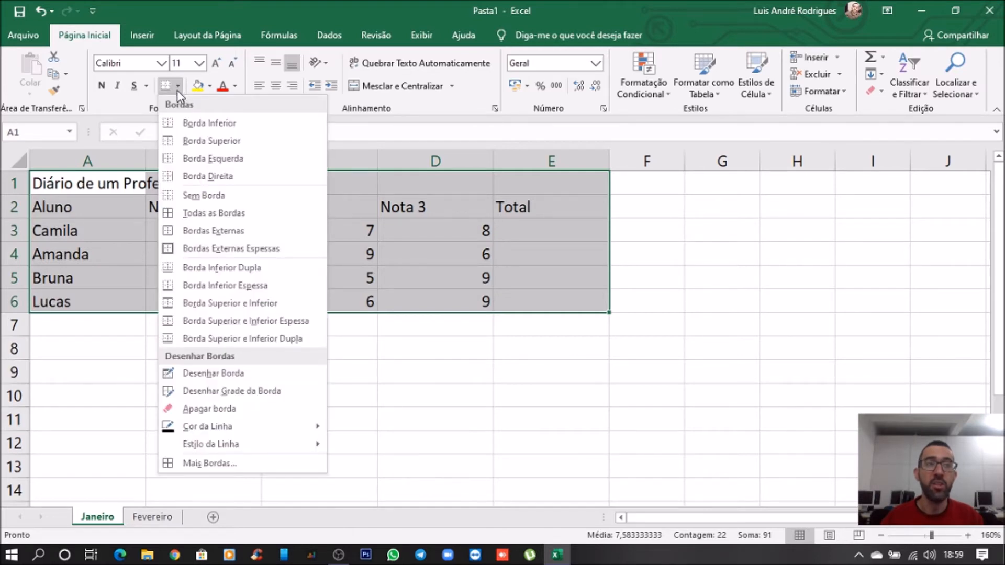
pyautogui.click(209, 213)
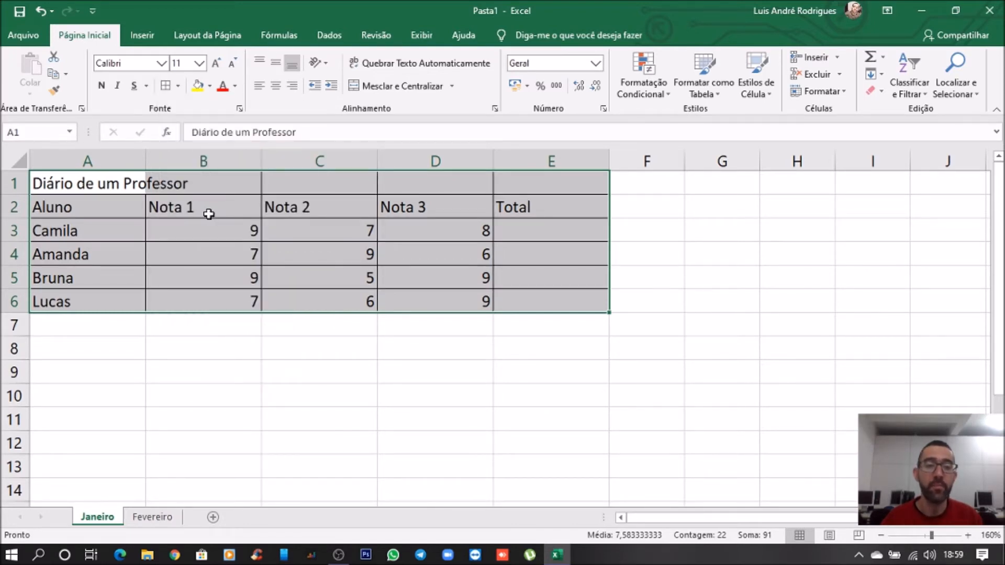
pyautogui.click(277, 299)
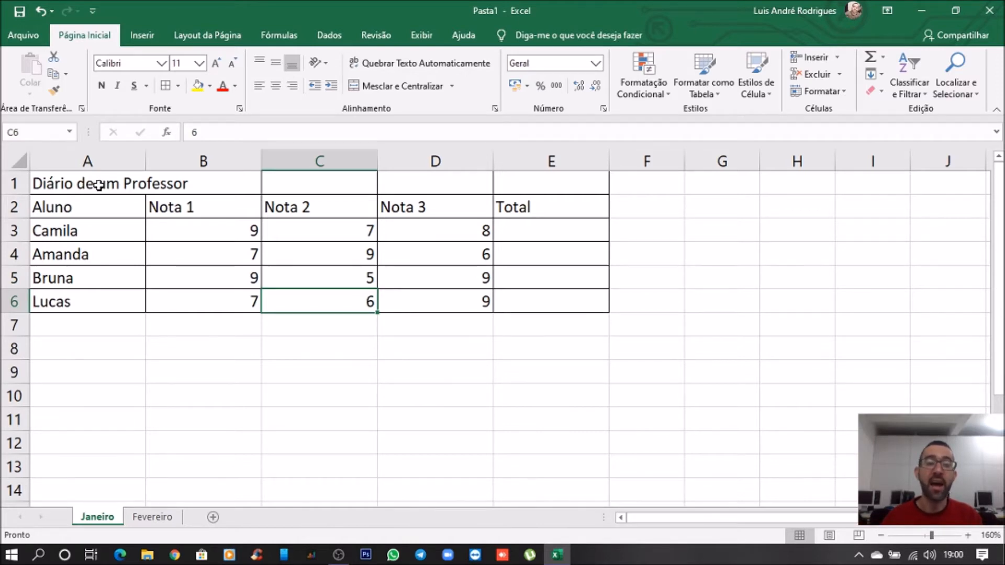
# - Merge and center the title "Diário de um Professor" across cells A1 to E1
pyautogui.click(99, 185)
pyautogui.moveTo(99, 186); pyautogui.dragTo(553, 174)
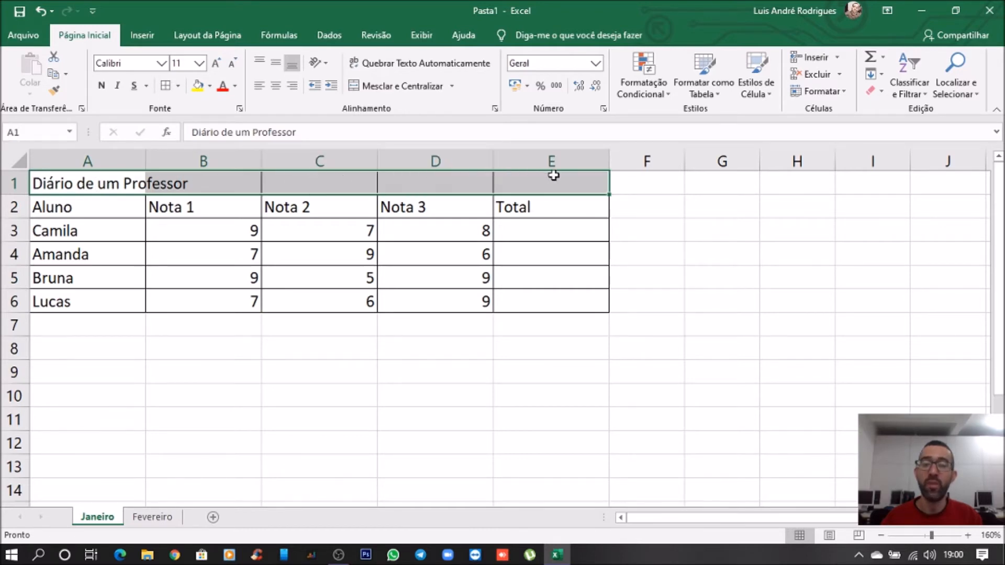
pyautogui.click(394, 88)
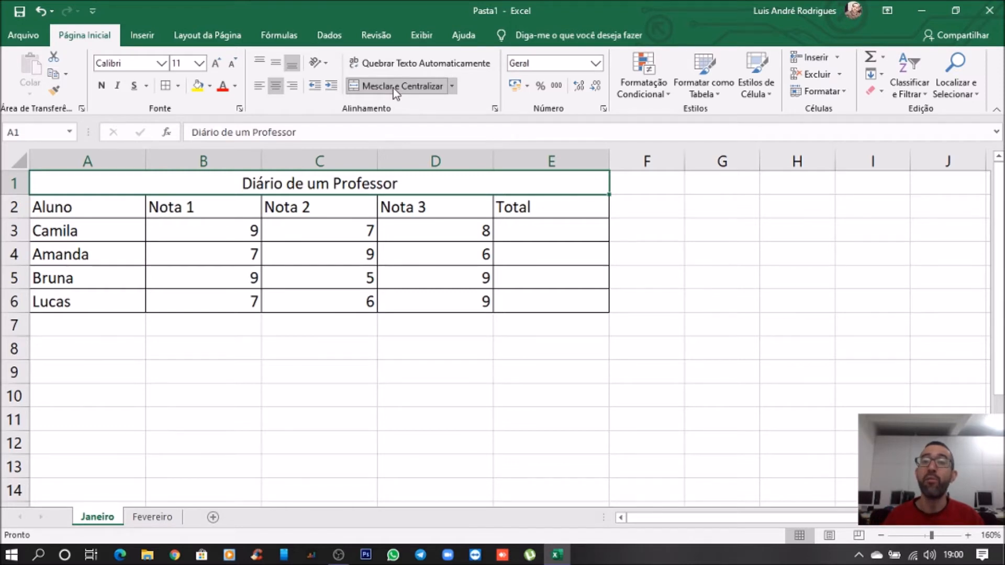
# - Make the title and the column headings in rows 1 and 2 of the table bold
pyautogui.moveTo(316, 189); pyautogui.dragTo(315, 205)
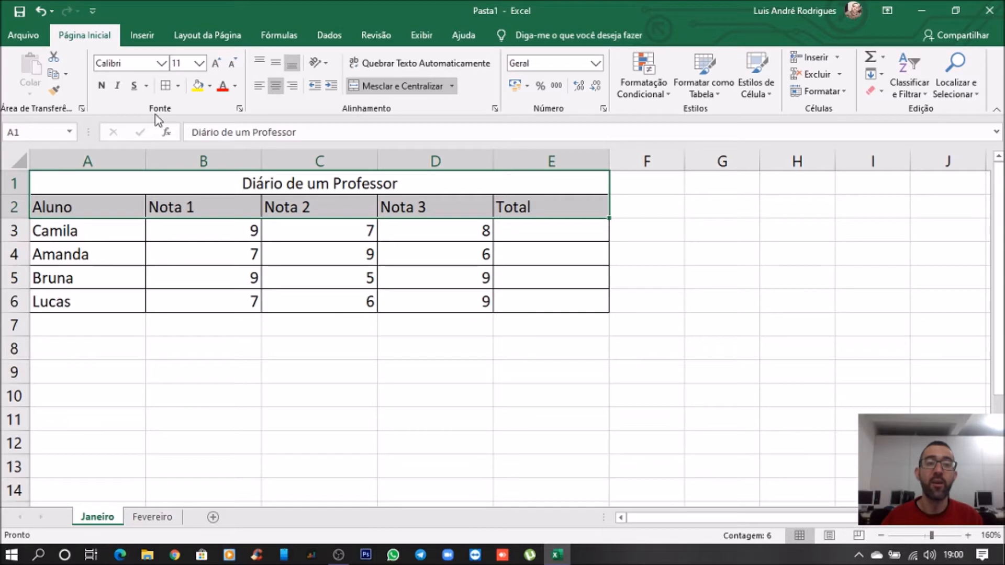
pyautogui.click(102, 87)
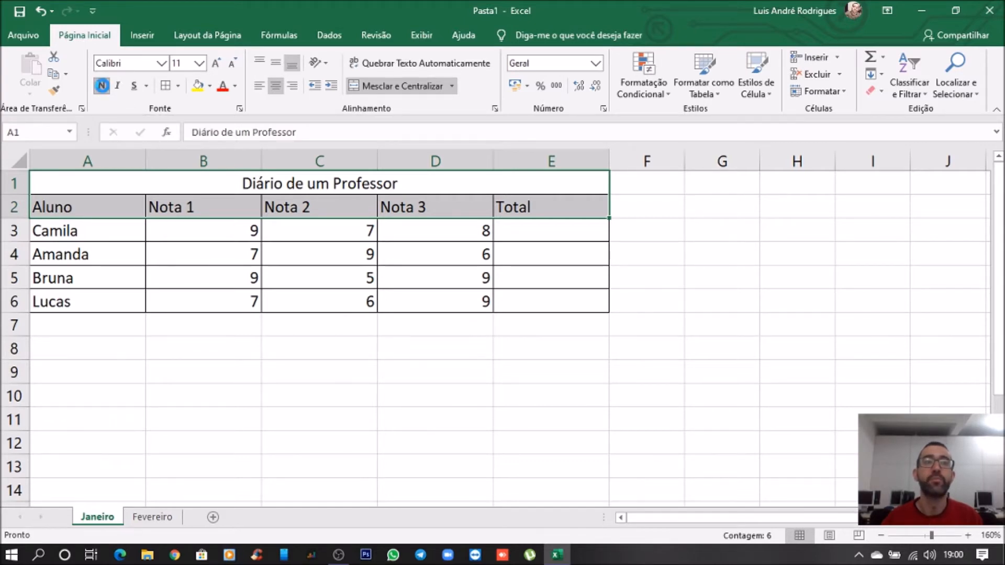
pyautogui.click(469, 287)
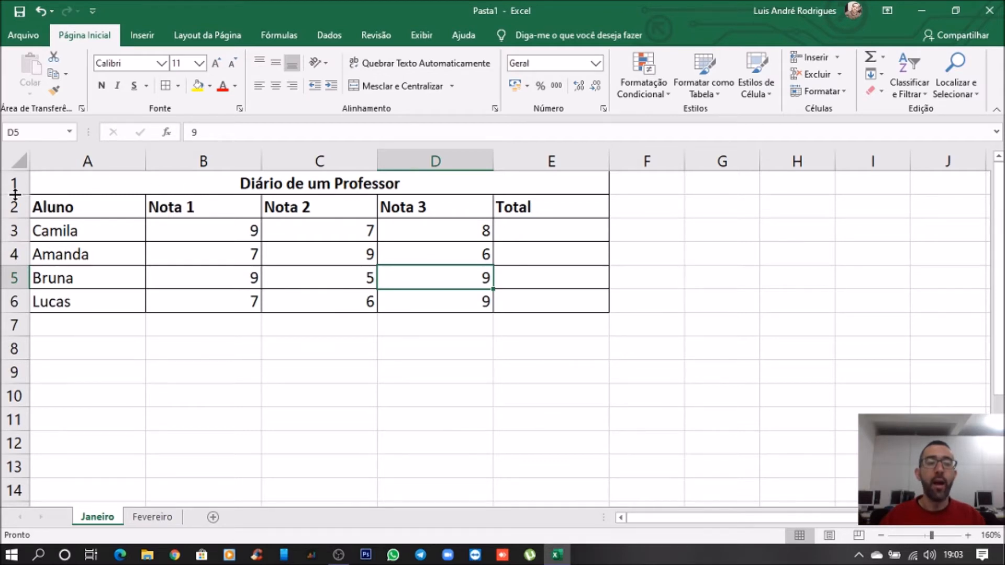
# - Make row 1 slightly taller and try left, center and right alignment on the title, ending with it centered
pyautogui.moveTo(14, 194); pyautogui.dragTo(16, 202)
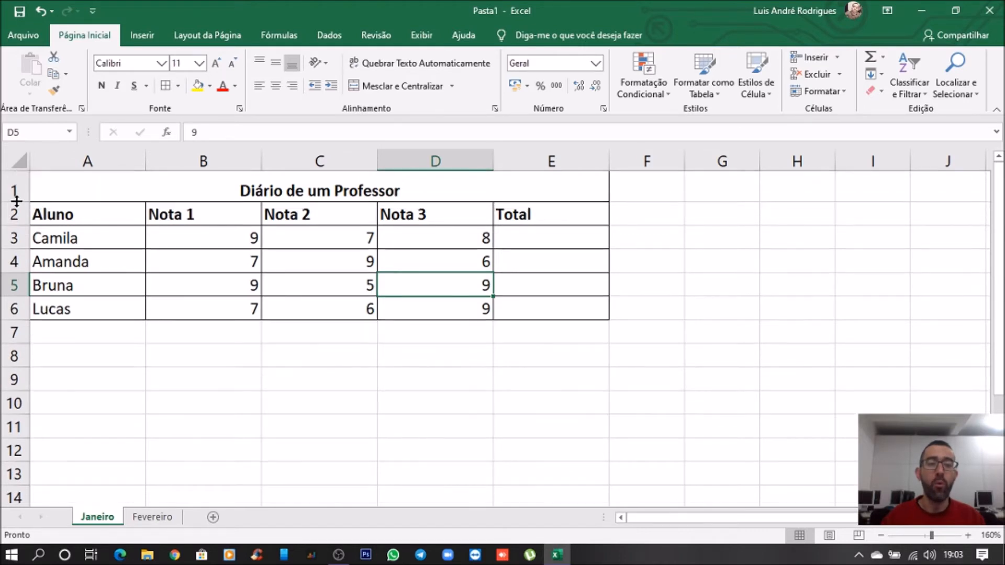
pyautogui.click(255, 188)
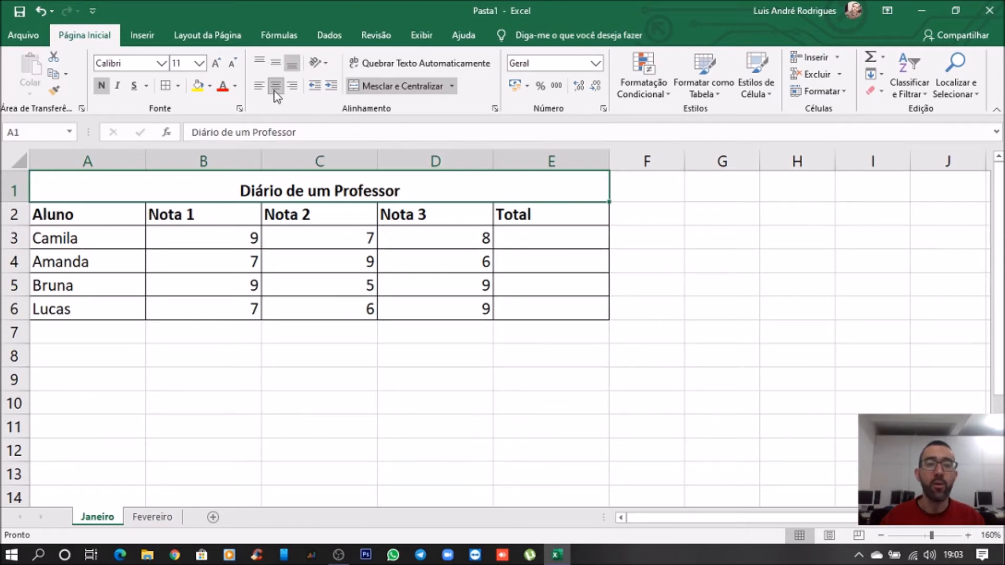
pyautogui.click(259, 88)
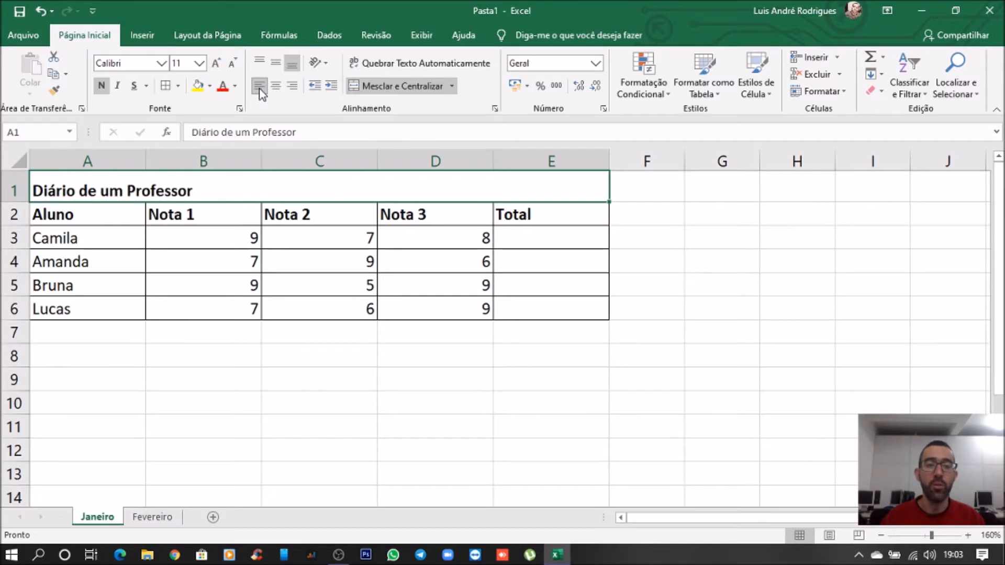
pyautogui.click(273, 87)
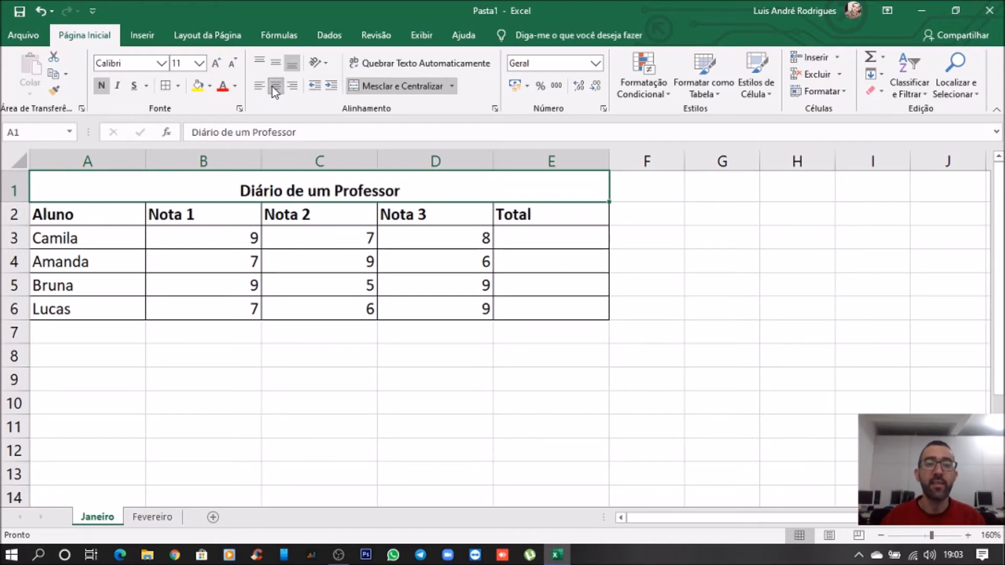
pyautogui.click(291, 87)
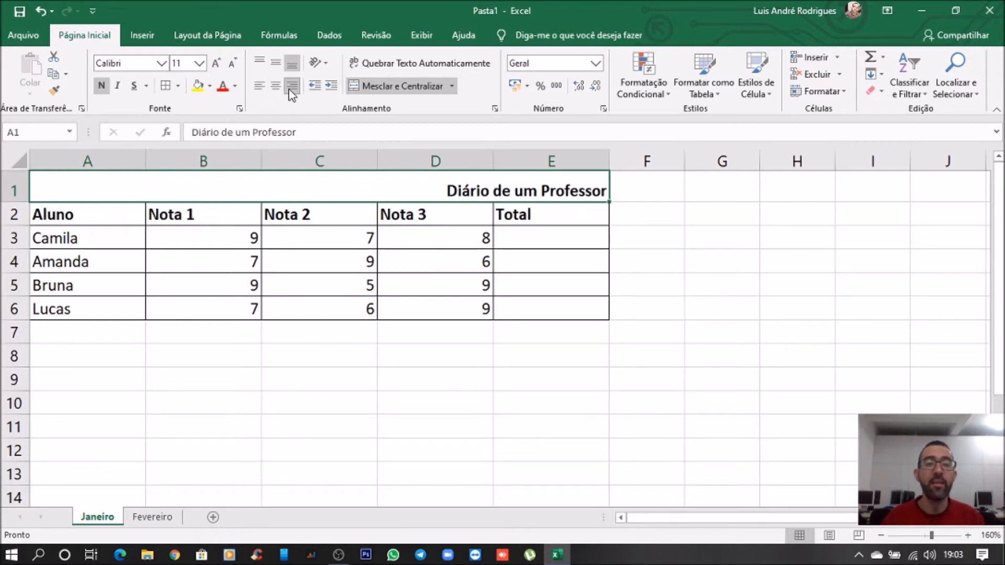
pyautogui.click(278, 87)
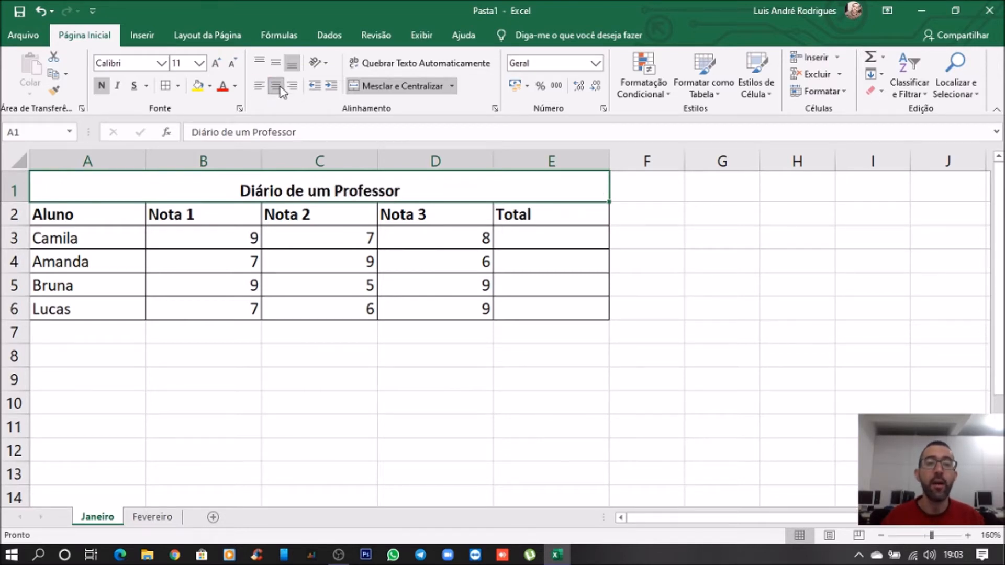
# - Try top alignment on the title in row 1, ending with it vertically middle-aligned
pyautogui.click(259, 64)
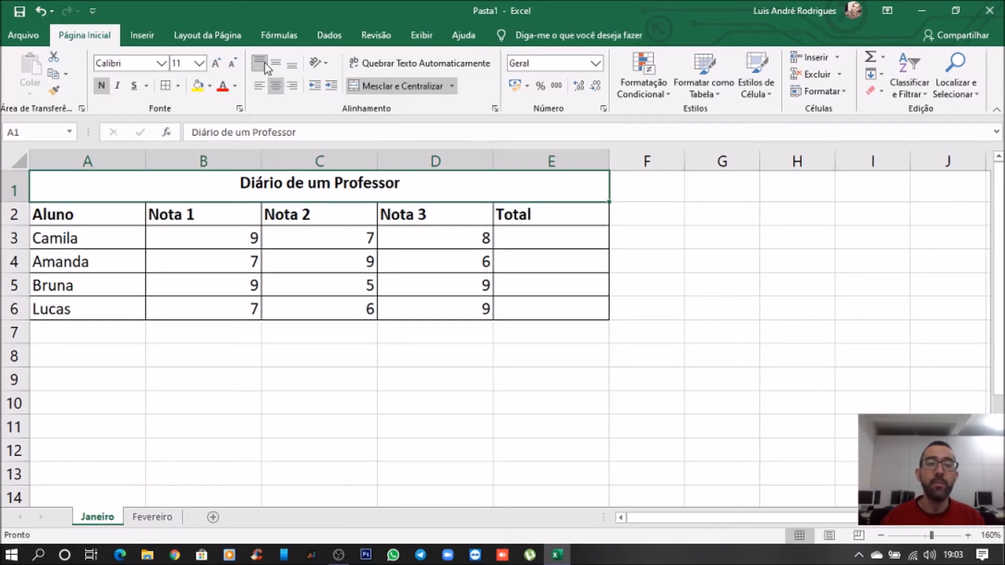
pyautogui.click(274, 63)
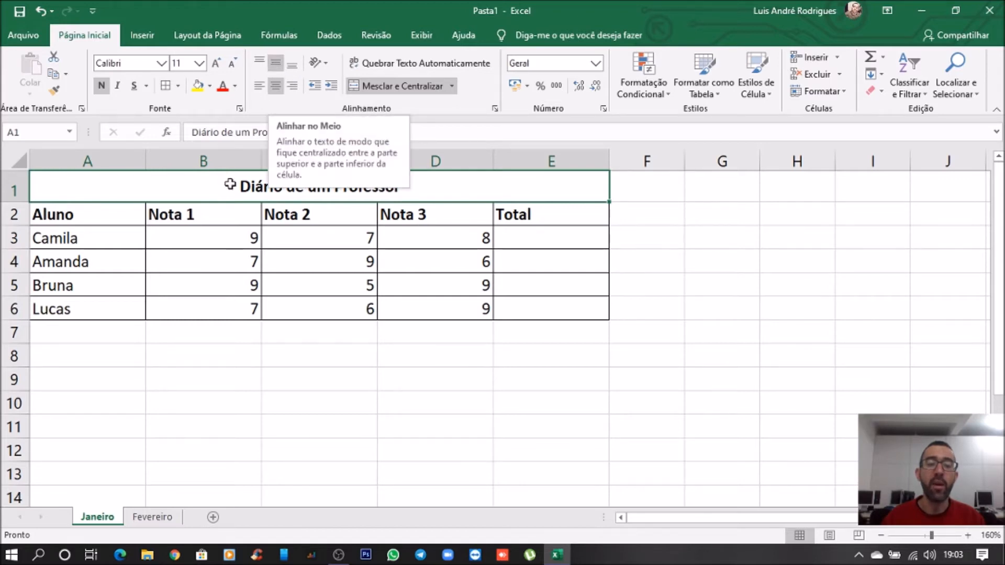
# - Enter the formula =B3+C3+D3 in cell E3 to add up the first student's three grades
pyautogui.click(555, 243)
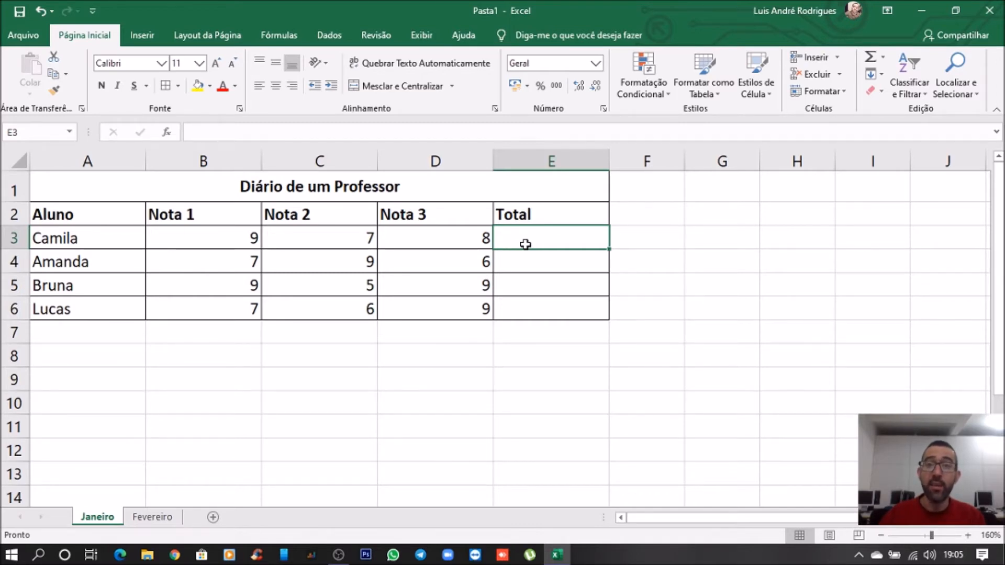
pyautogui.write('=')
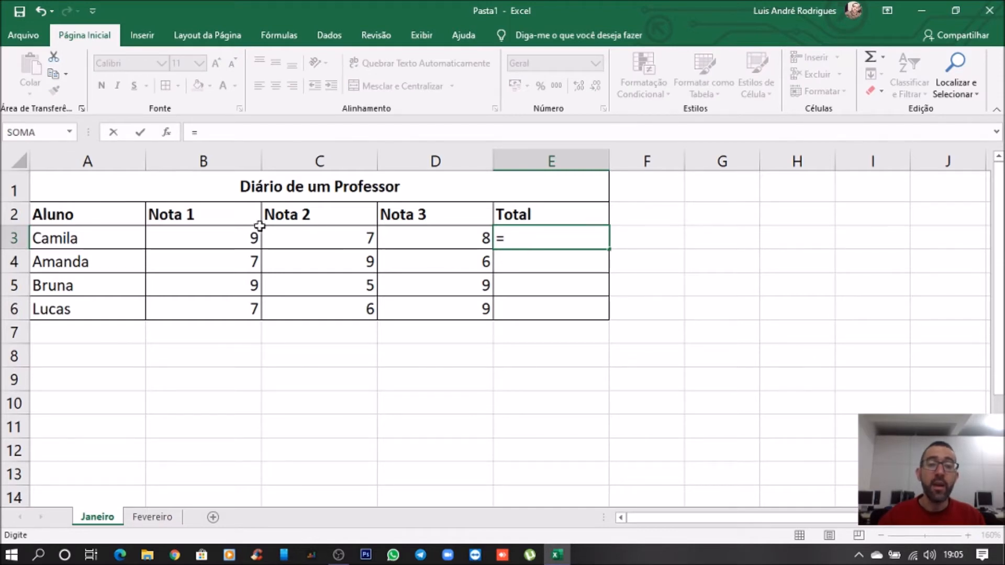
pyautogui.click(233, 239)
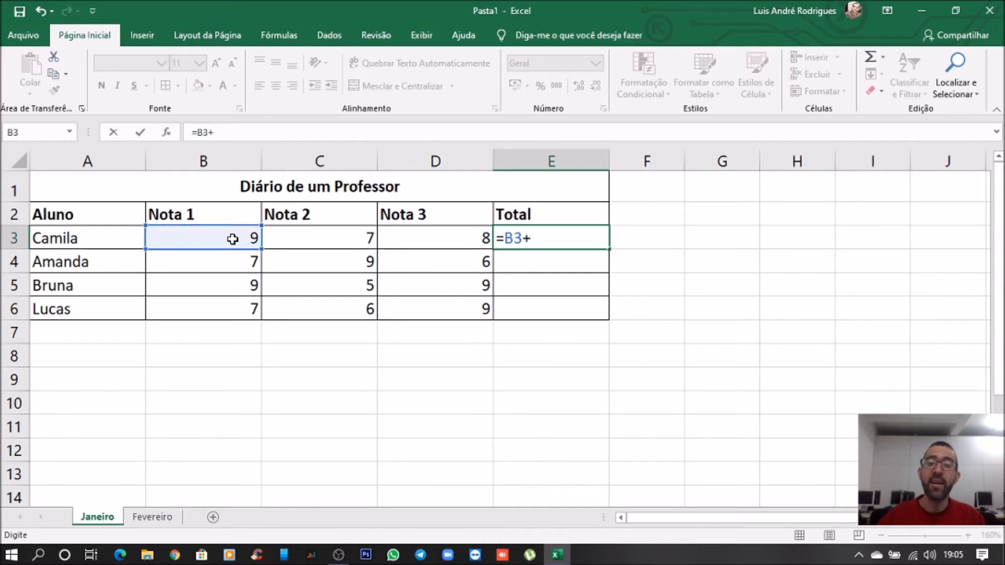
pyautogui.click(320, 238)
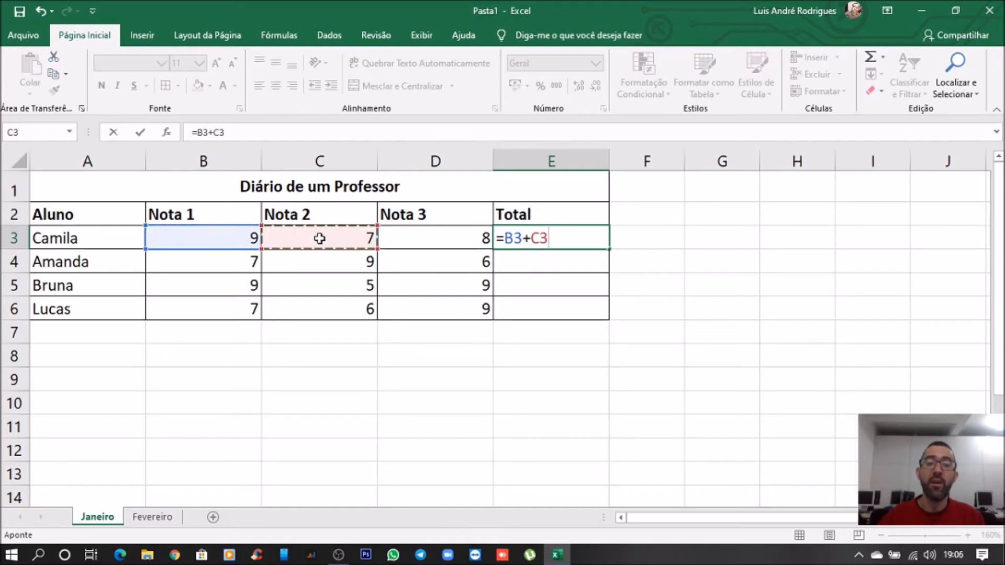
pyautogui.write('+')
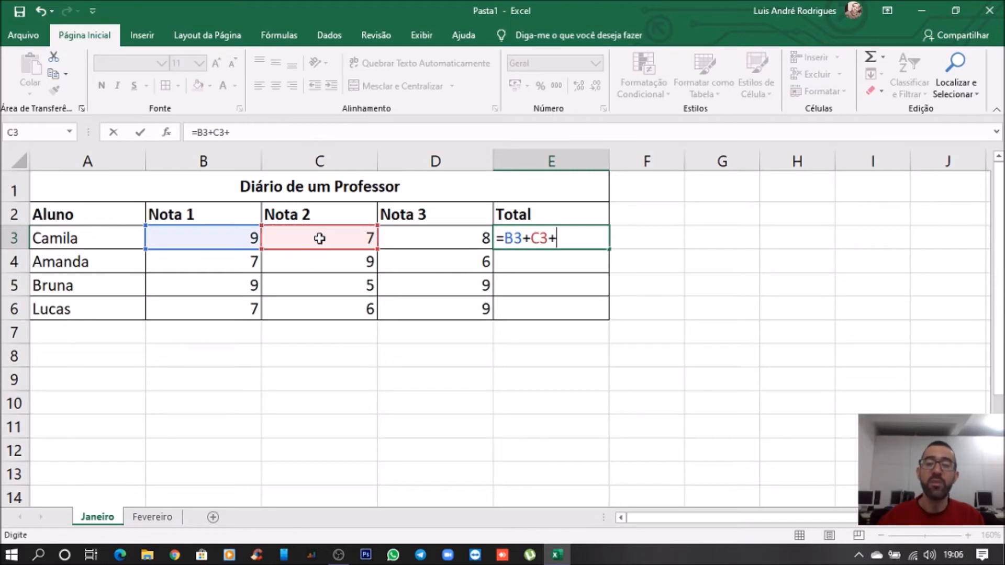
pyautogui.click(455, 234)
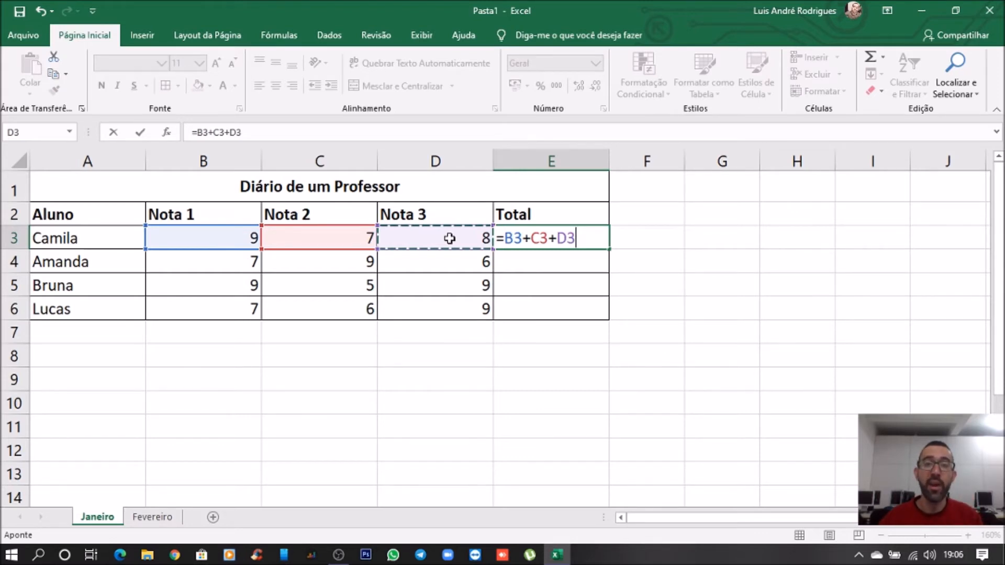
pyautogui.press('Return')
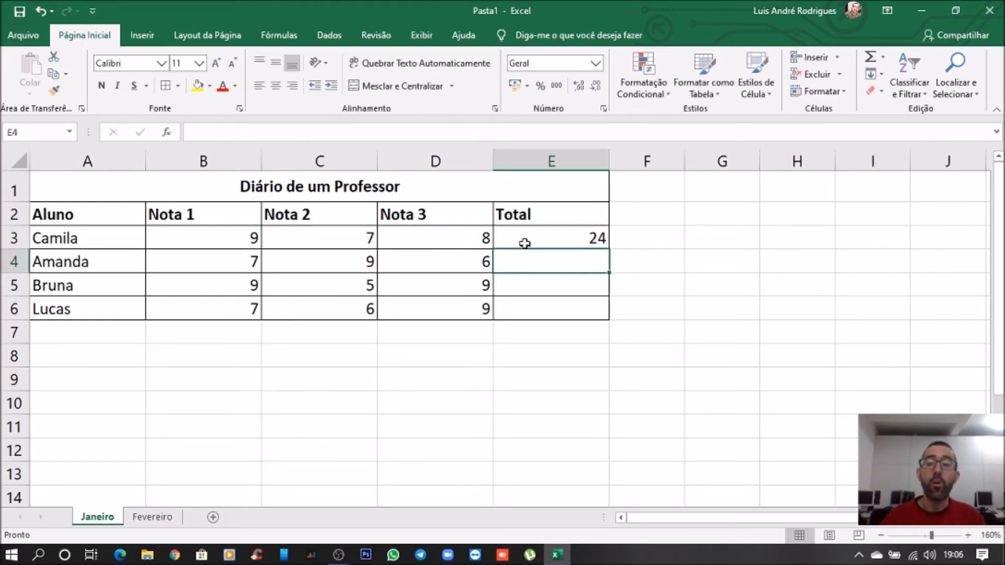
# - Check the formula in E3 and change the first student's Nota 2 in cell C3 to 10
pyautogui.click(545, 246)
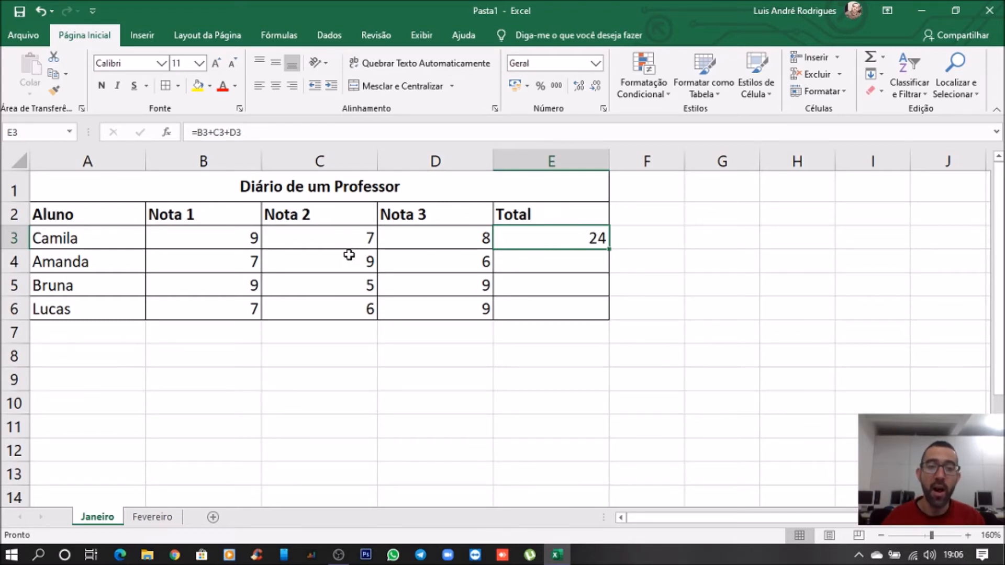
pyautogui.click(347, 239)
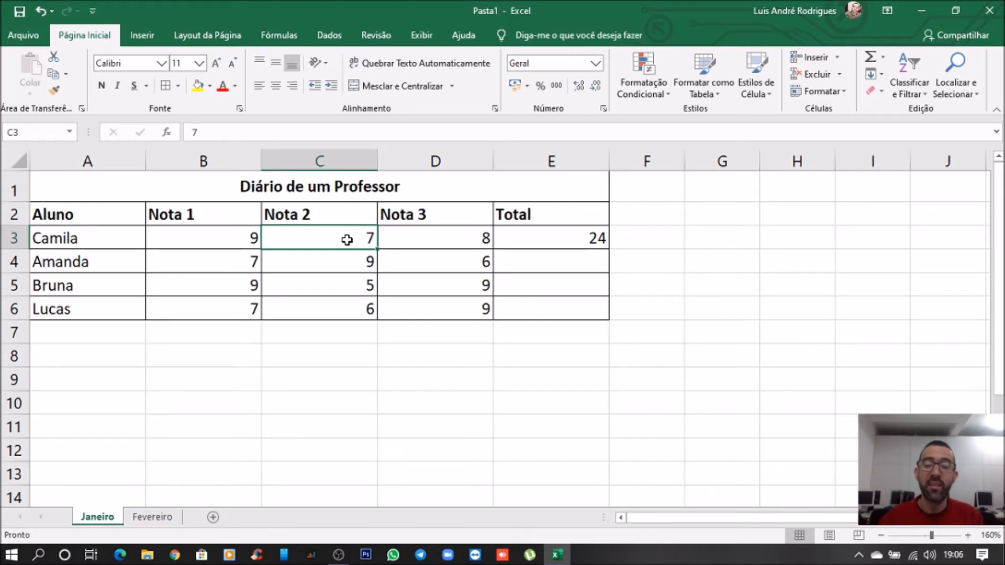
pyautogui.write('10')
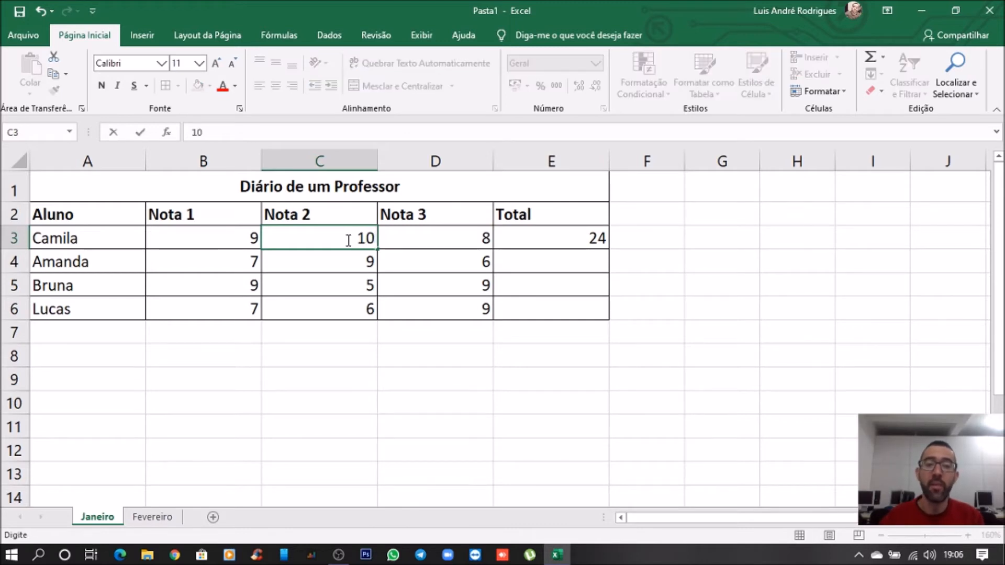
pyautogui.press('Return')
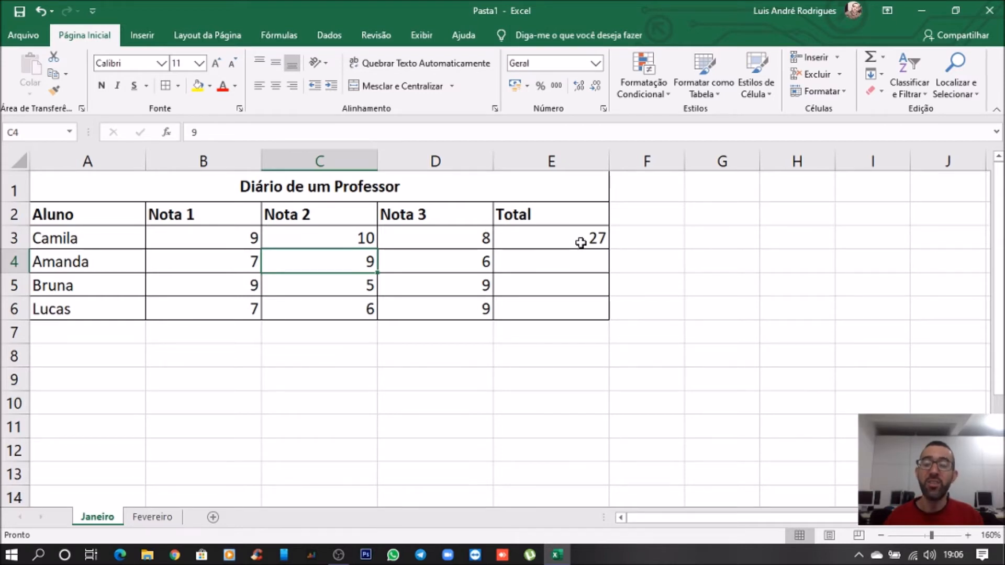
# - Fill the total formula from E3 down through E6 for the remaining students
pyautogui.click(581, 243)
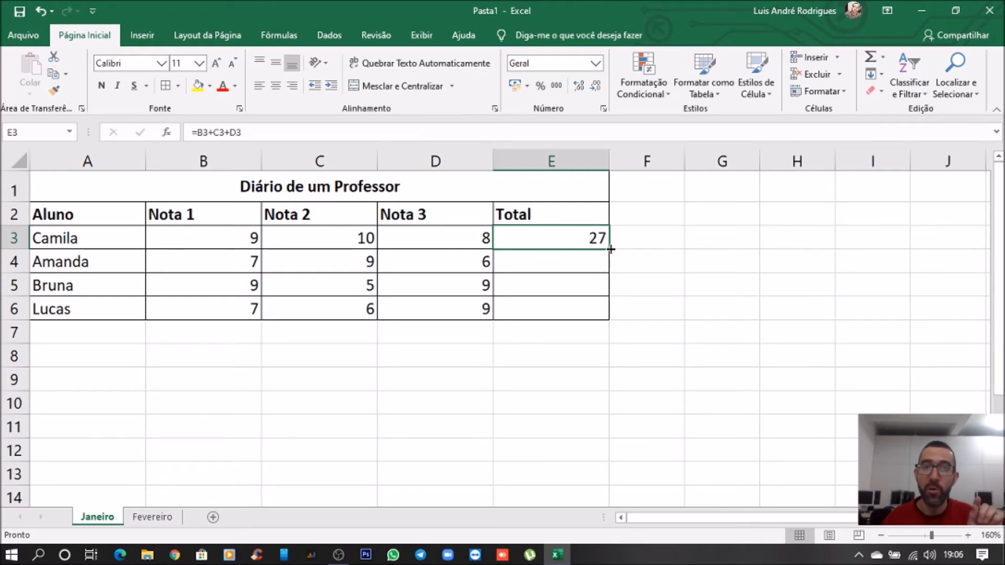
pyautogui.moveTo(611, 250); pyautogui.dragTo(610, 317)
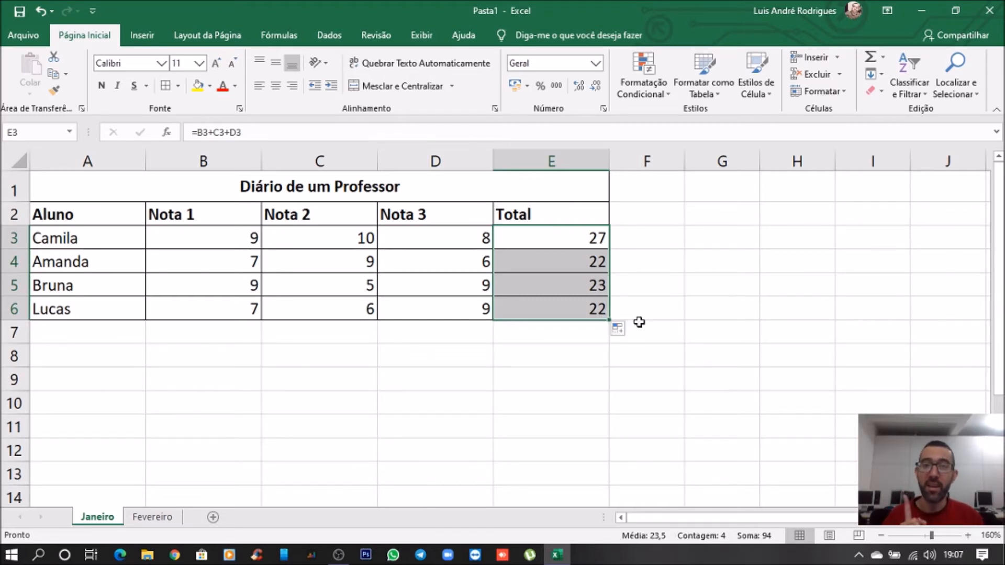
pyautogui.click(664, 292)
# - Clear the total formulas from cells E3 to E6
pyautogui.moveTo(579, 234); pyautogui.dragTo(580, 307)
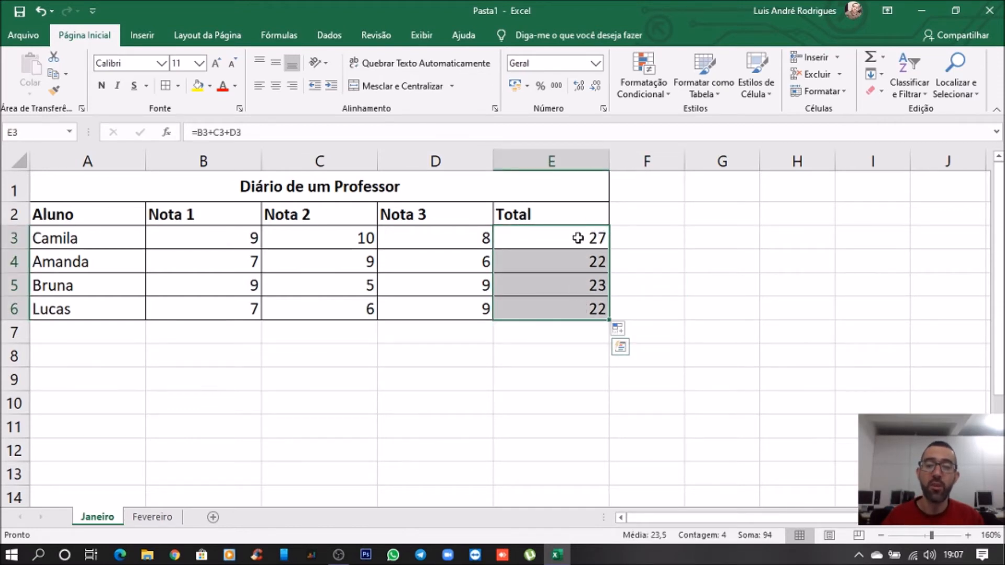
pyautogui.click(579, 236)
pyautogui.moveTo(579, 234); pyautogui.dragTo(572, 305)
pyautogui.press('Delete')
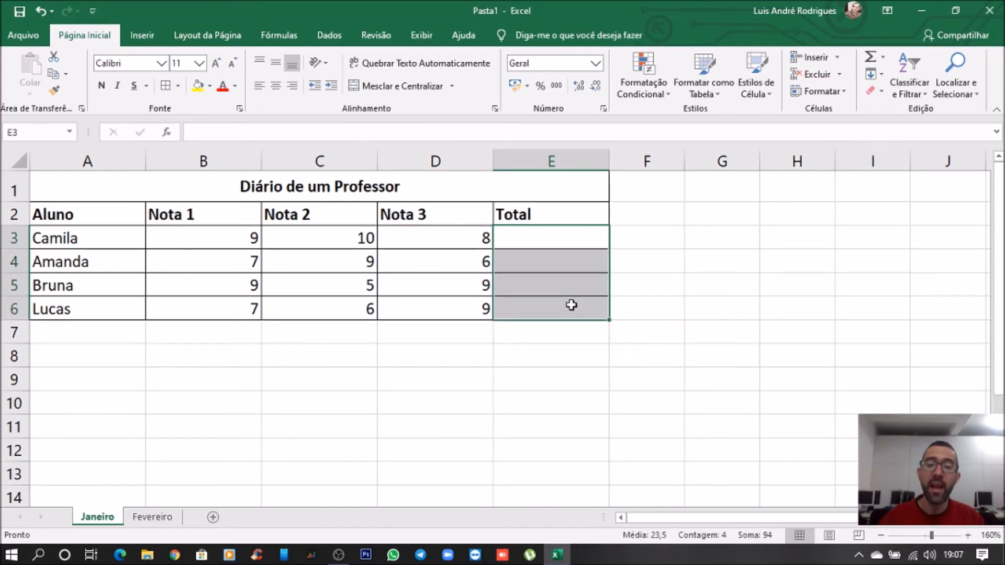
# - Total the first student's grades with =SOMA(B3:D3) in cell E3 and fill the formula down through E6
pyautogui.click(570, 234)
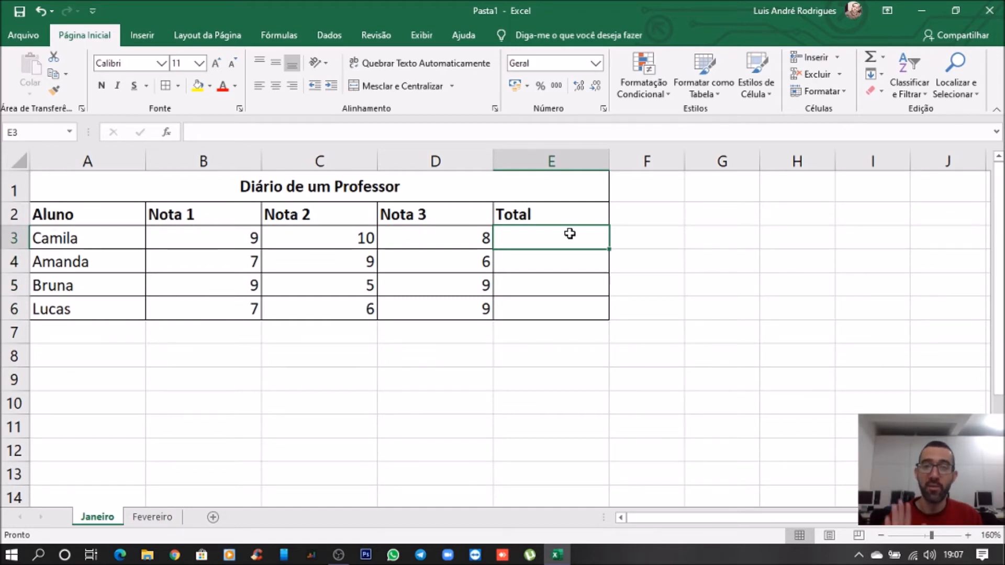
pyautogui.write('=')
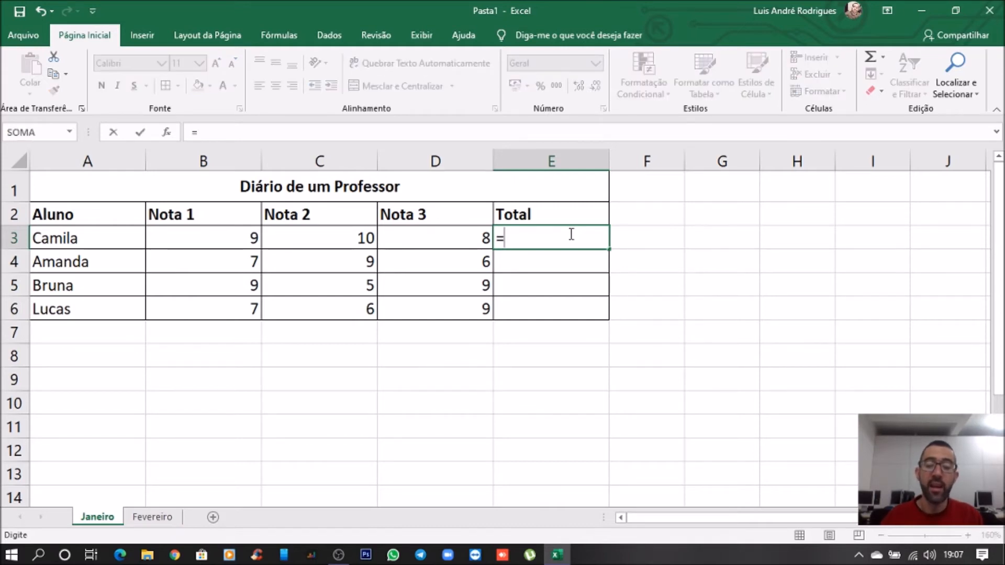
pyautogui.write('SOMA')
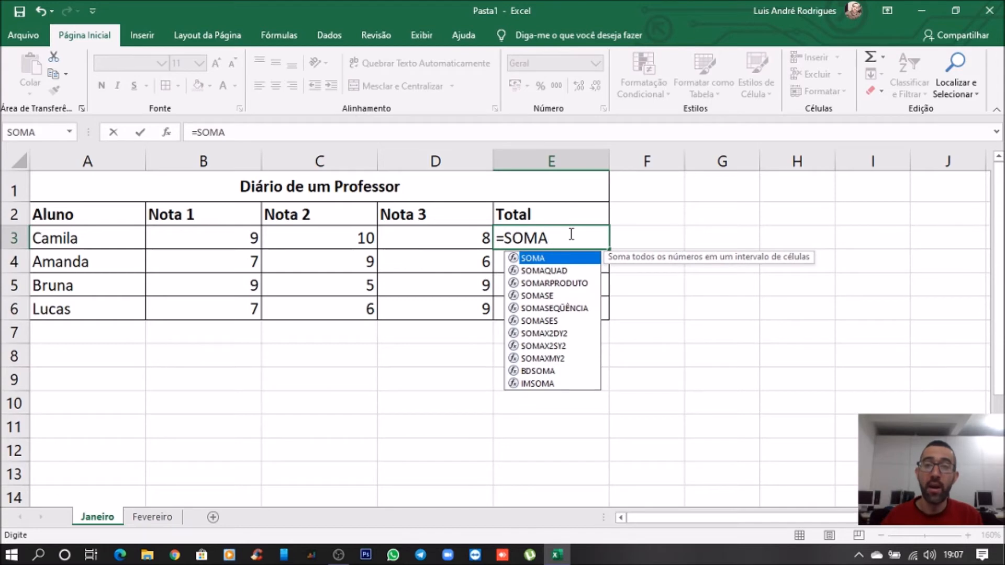
pyautogui.write('(')
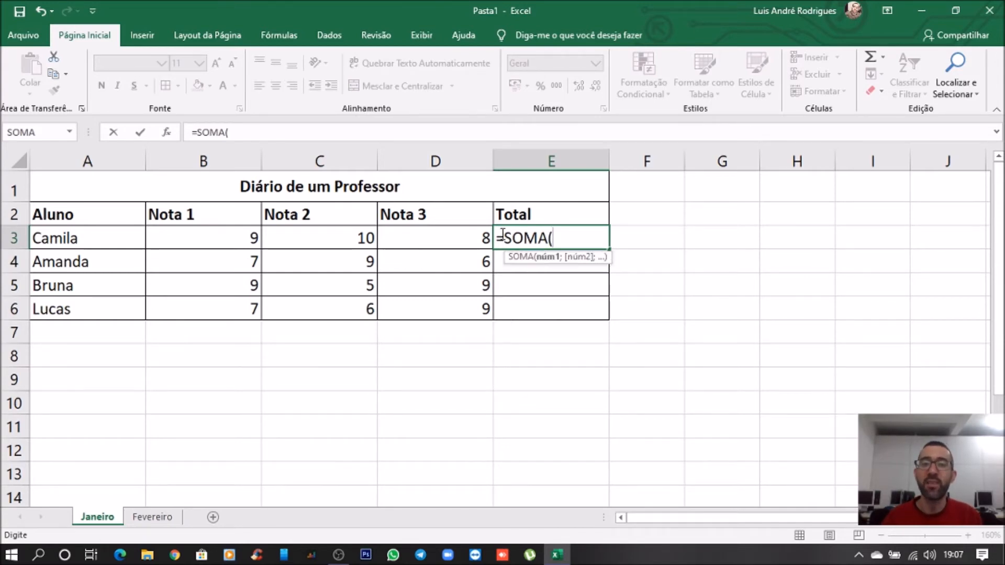
pyautogui.click(226, 239)
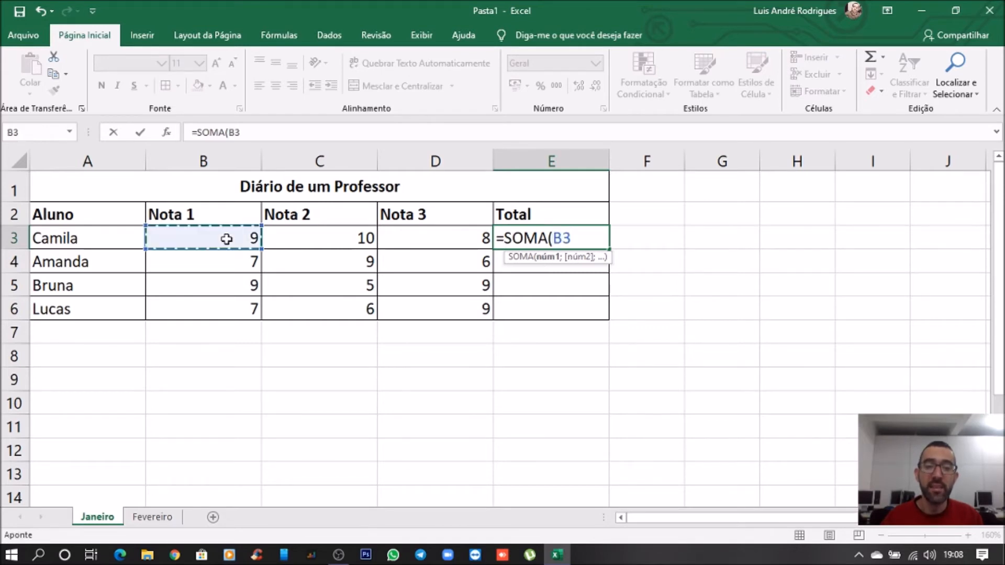
pyautogui.moveTo(226, 239); pyautogui.dragTo(402, 239)
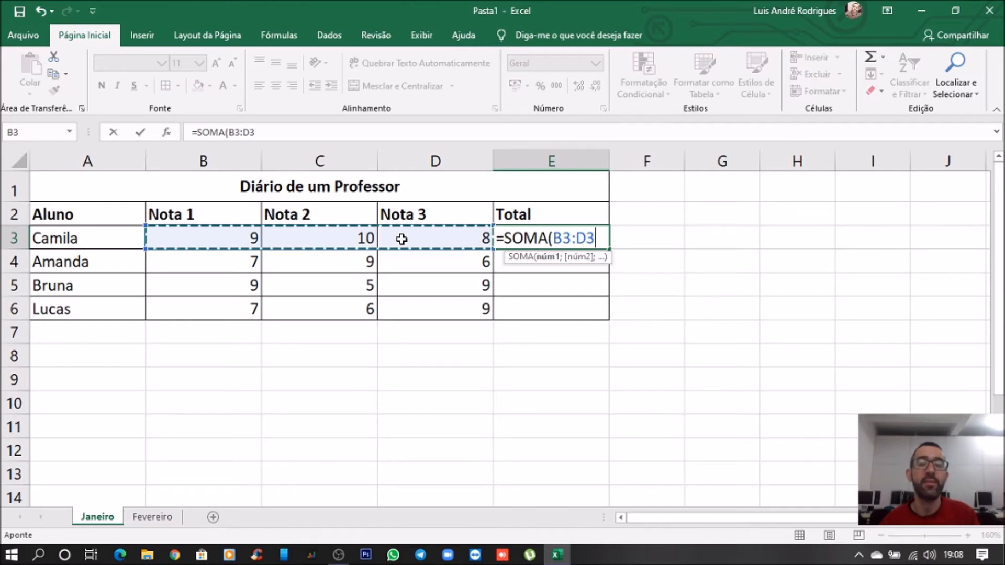
pyautogui.press('Return')
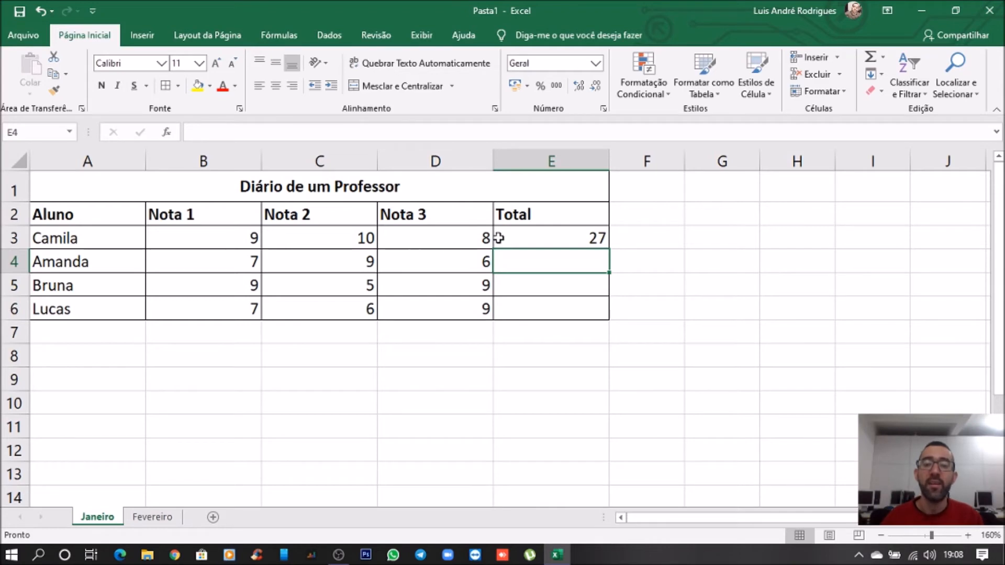
pyautogui.click(525, 236)
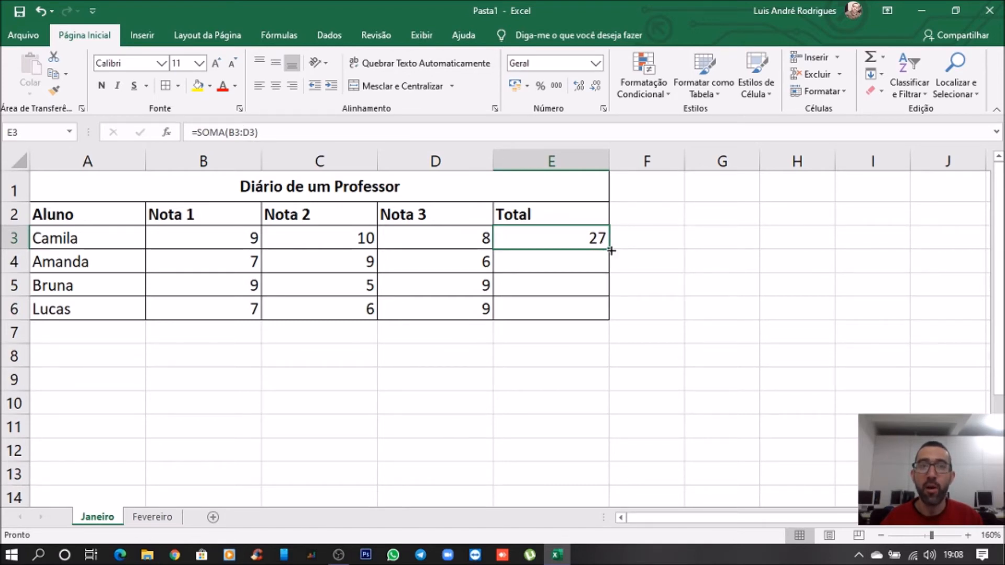
pyautogui.moveTo(611, 251); pyautogui.dragTo(608, 320)
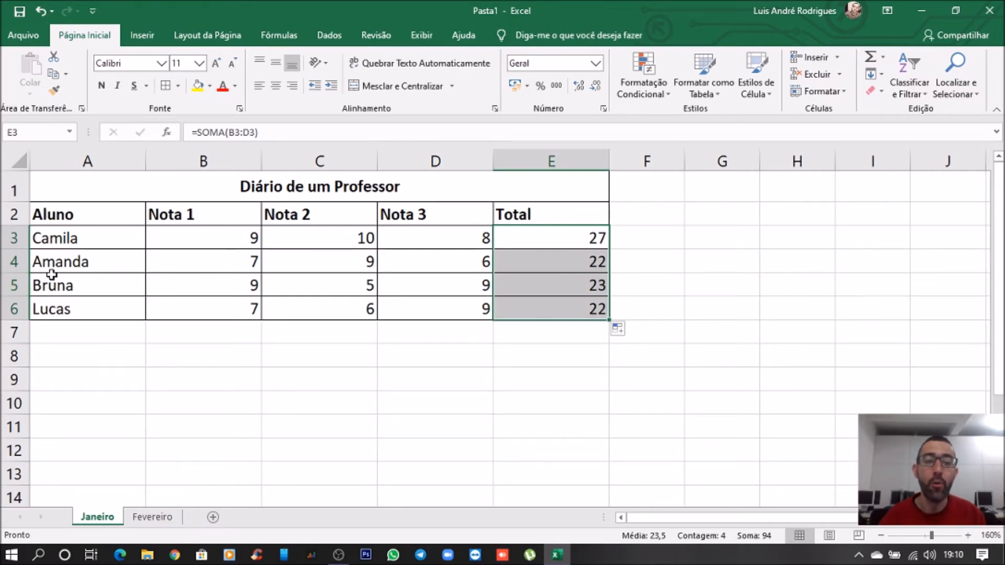
# - Insert a blank row 5 between the second and third students in the grade table
pyautogui.rightClick(7, 285)
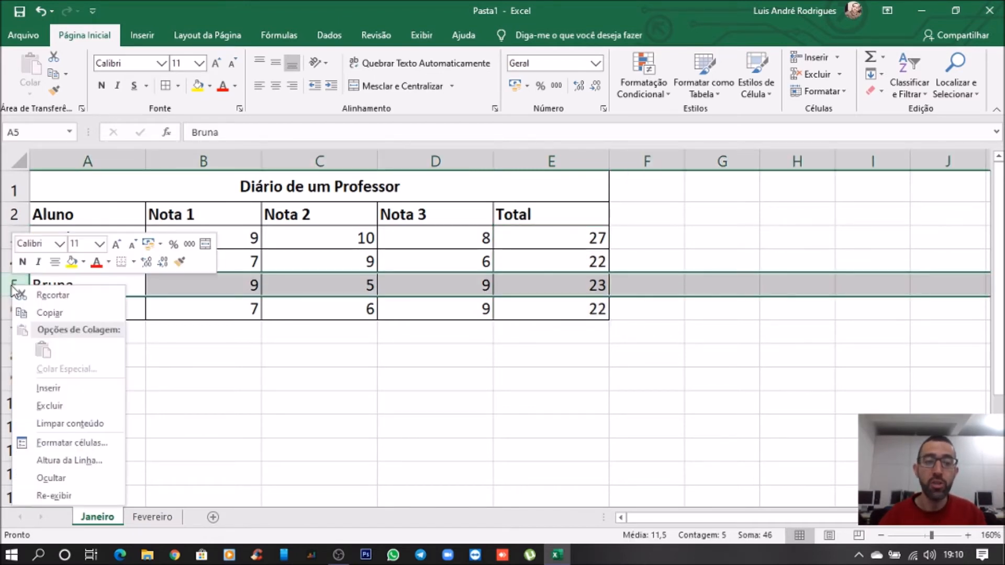
pyautogui.click(81, 388)
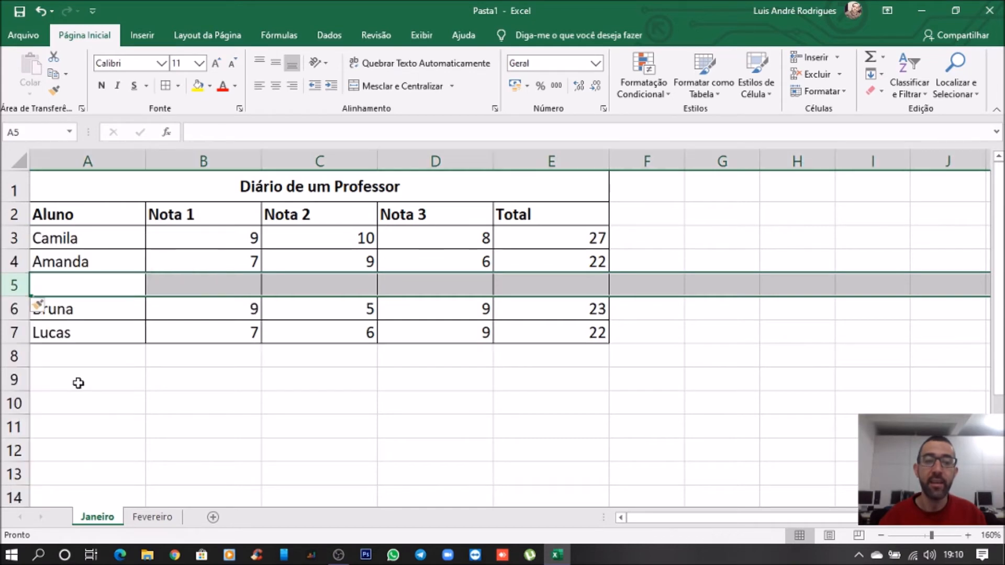
pyautogui.click(107, 288)
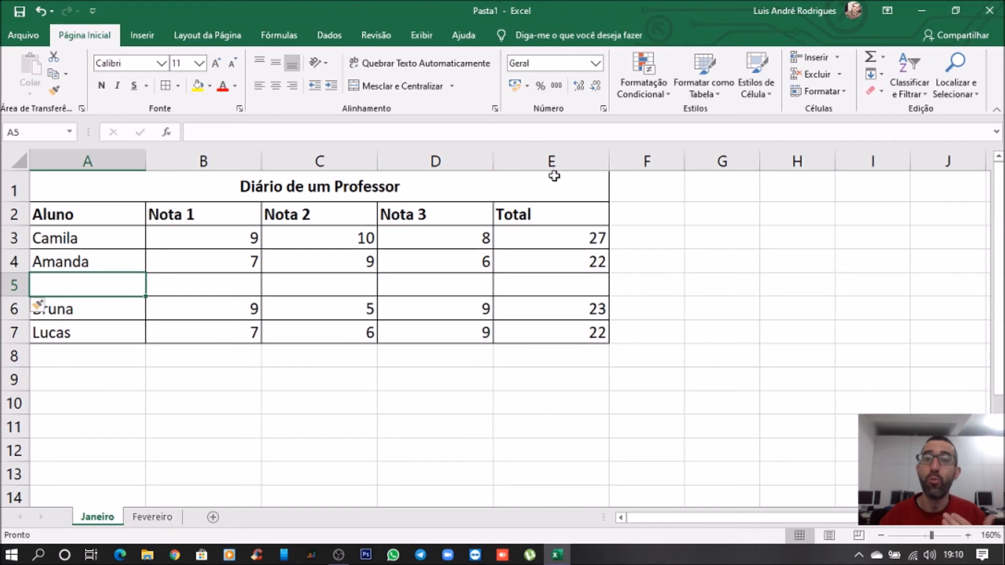
# - Insert a new column between Nota 3 and Total and enter the header Média in cell E2
pyautogui.click(513, 156)
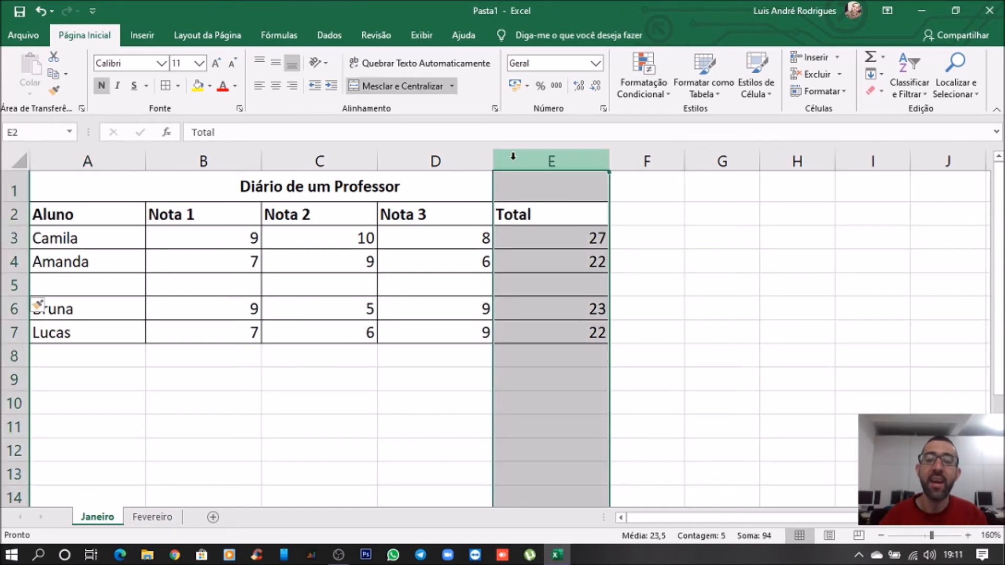
pyautogui.rightClick(513, 156)
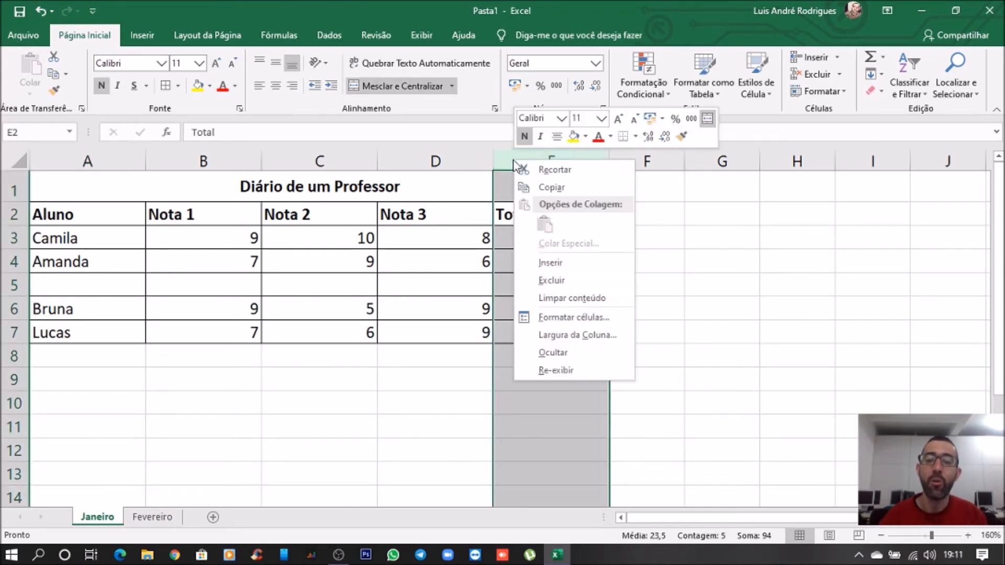
pyautogui.click(562, 264)
pyautogui.click(679, 358)
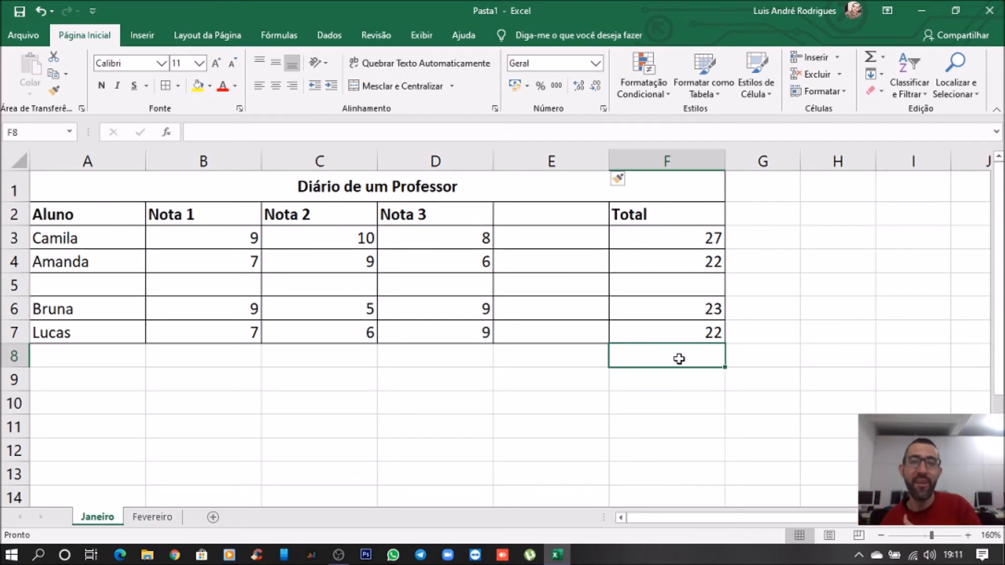
pyautogui.click(530, 211)
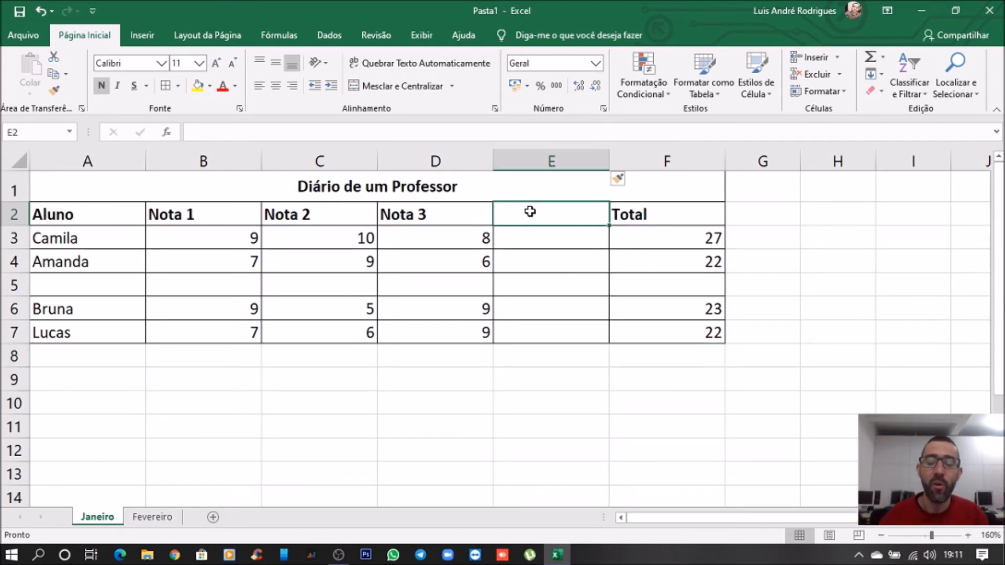
pyautogui.write('Média')
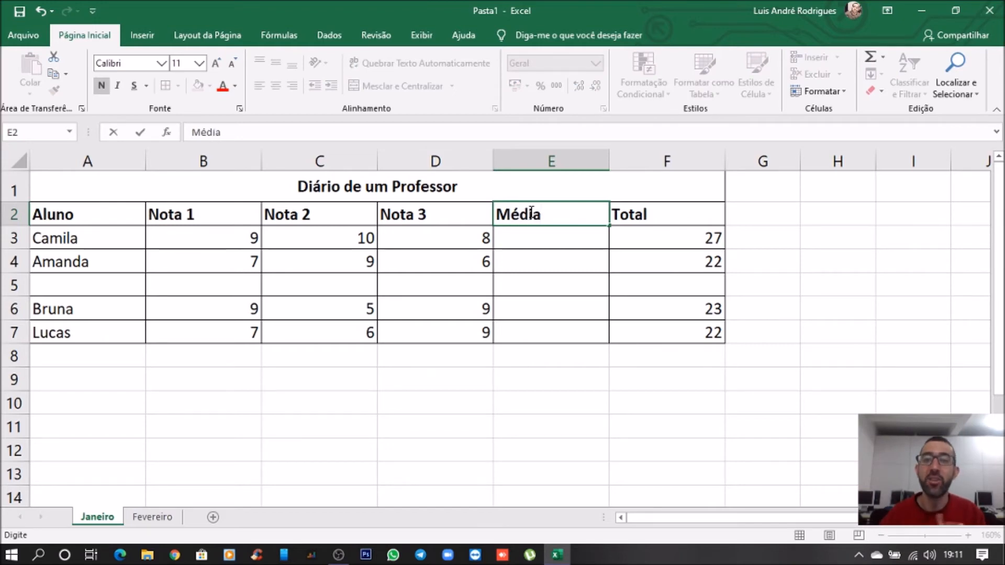
# - Enter the formula =MÉDIA(B3:D3) in cell E3 to average the first student's three grades
pyautogui.click(561, 237)
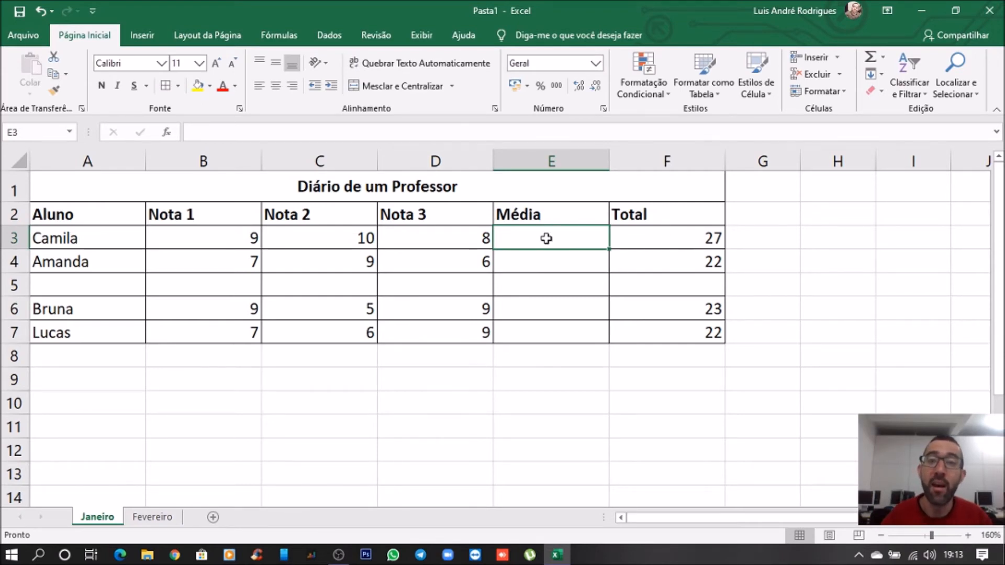
pyautogui.write('=')
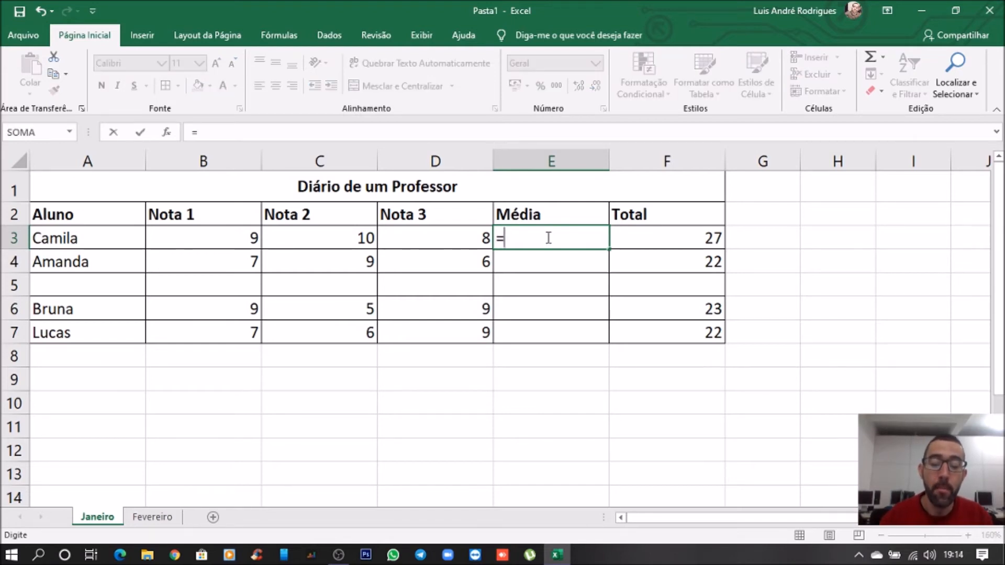
pyautogui.write('MEDIA')
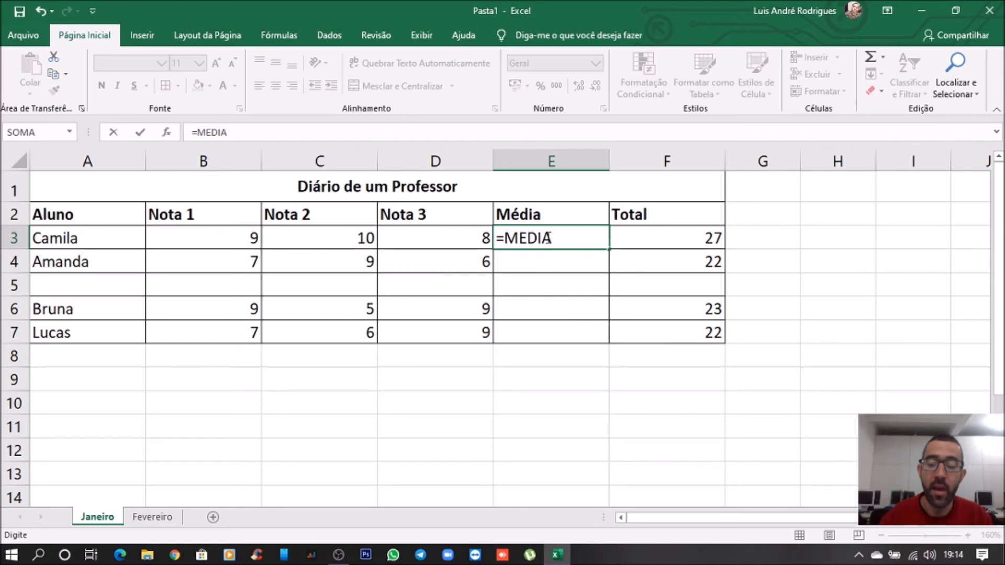
pyautogui.write('(')
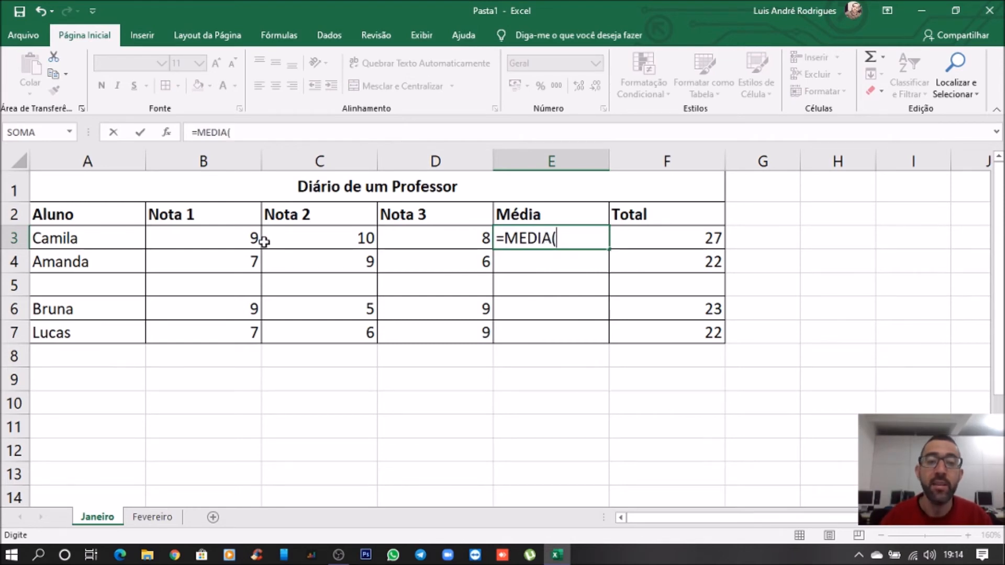
pyautogui.moveTo(209, 234); pyautogui.dragTo(424, 235)
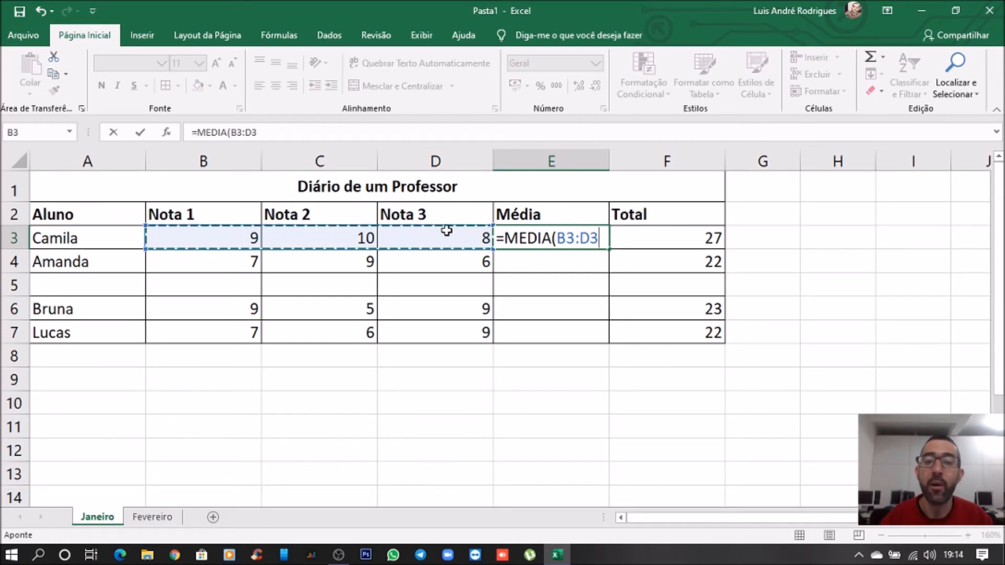
pyautogui.press('Return')
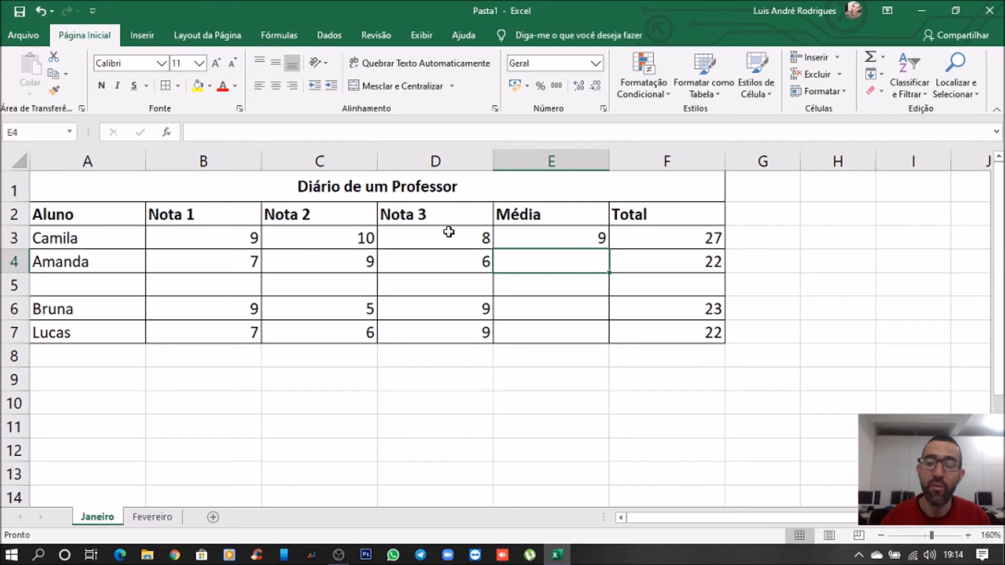
# - Fill the average formula from E3 down through E7 and the total formula from F4 into F5
pyautogui.click(539, 235)
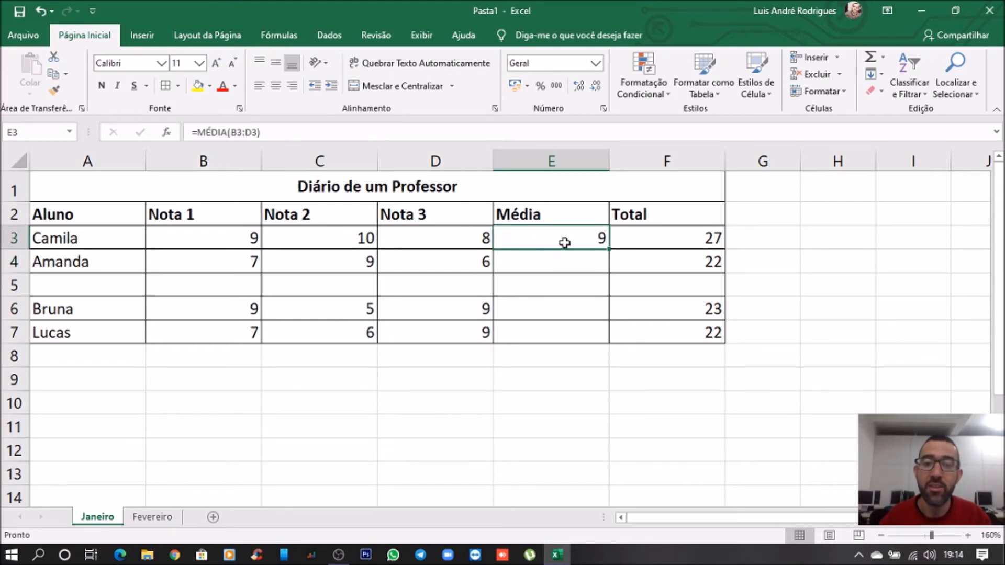
pyautogui.moveTo(611, 251); pyautogui.dragTo(609, 344)
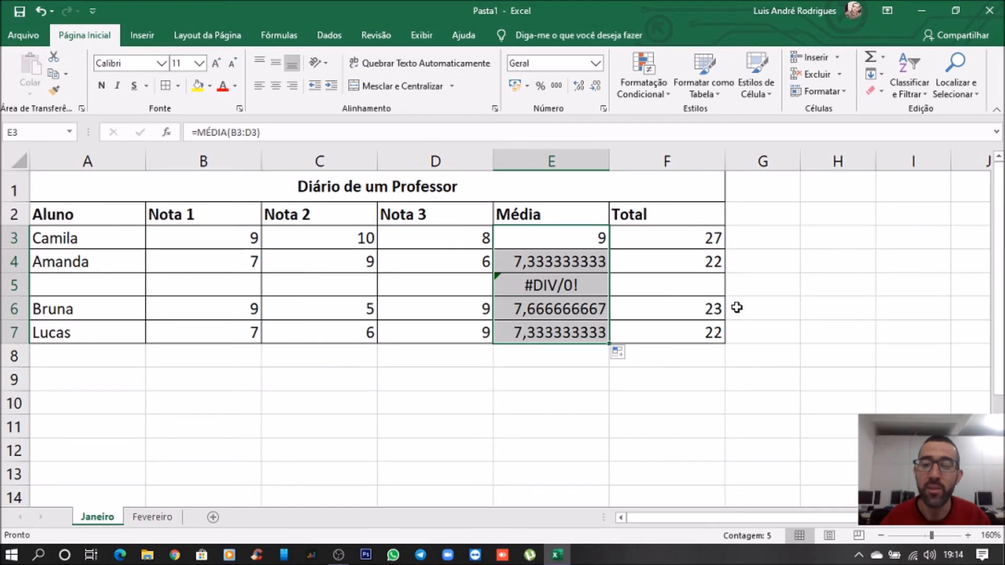
pyautogui.click(712, 266)
pyautogui.moveTo(726, 273); pyautogui.dragTo(727, 297)
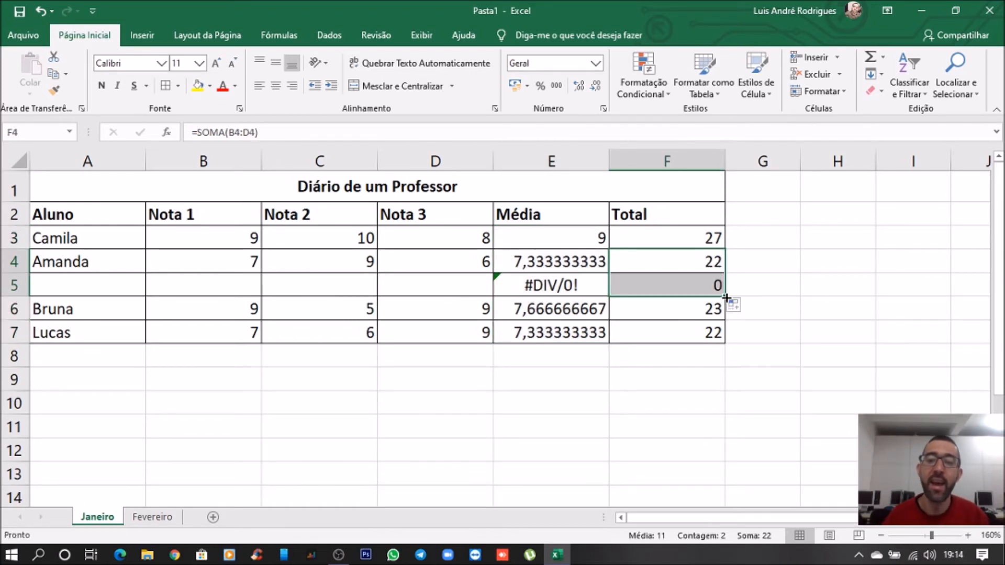
# - Enter a new student's name in row 5 with the grades 10, 9 and 10 for Nota 1, Nota 2 and Nota 3
pyautogui.click(78, 287)
pyautogui.write('João')
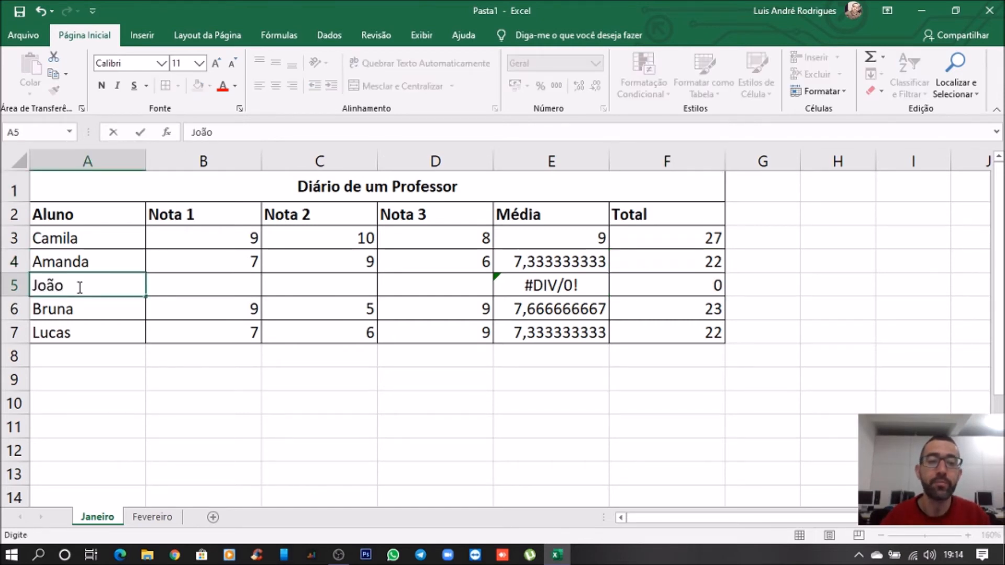
pyautogui.press('Tab')
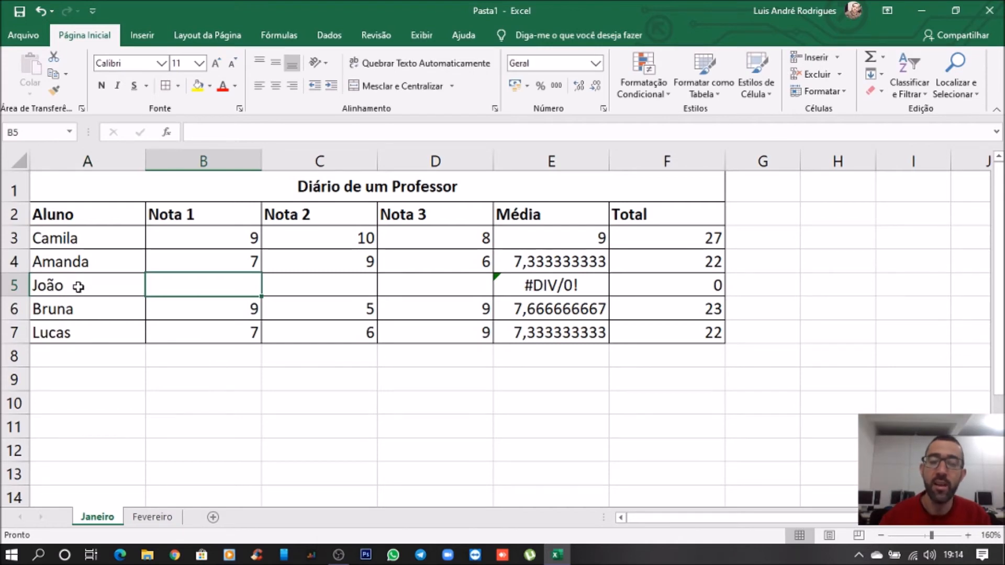
pyautogui.write('10')
pyautogui.press('Tab')
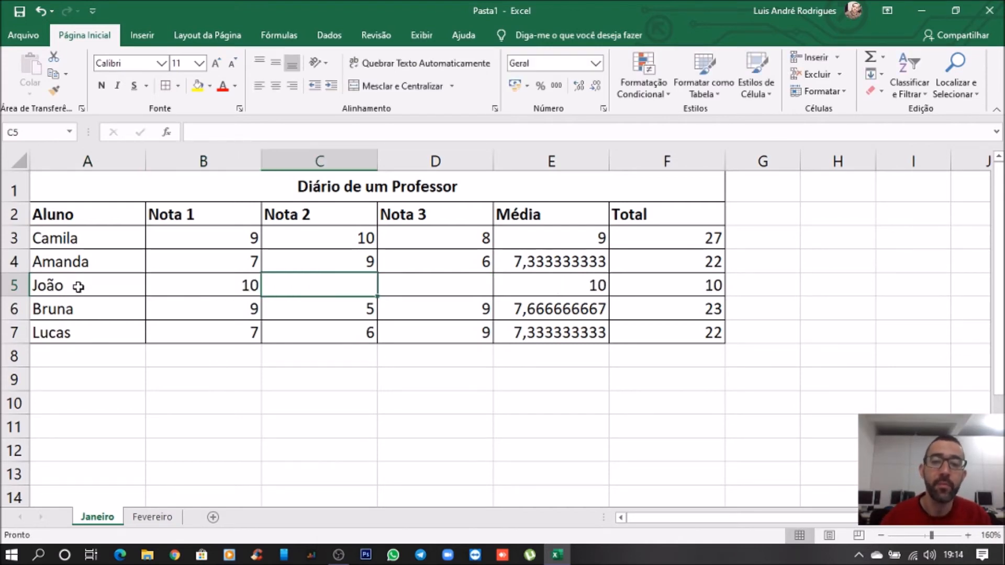
pyautogui.write('9')
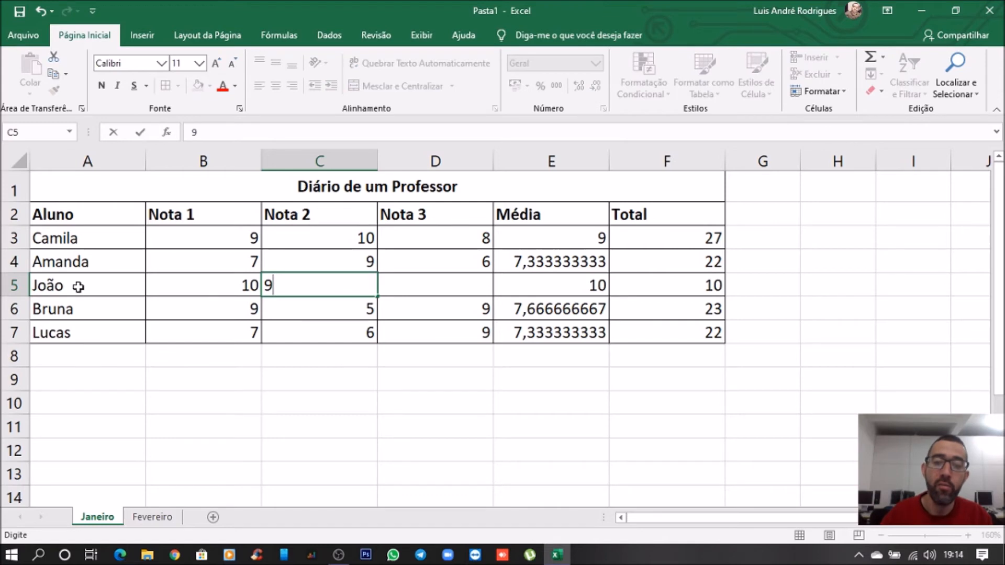
pyautogui.press('Tab')
pyautogui.write('10')
pyautogui.press('Return')
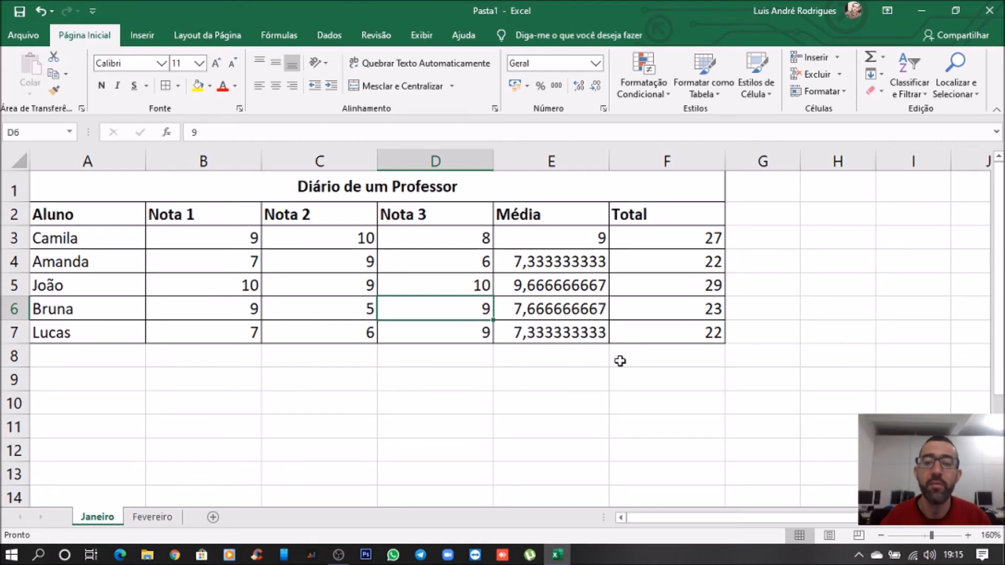
# - Check the total and average formulas in F3 and E3, and clear all formulas from cells E3 to F7
pyautogui.click(699, 238)
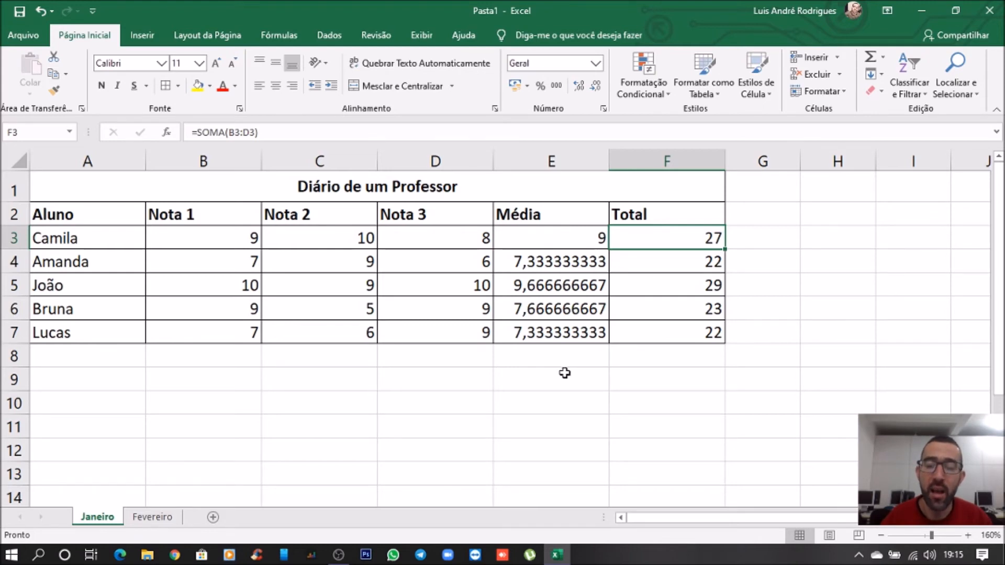
pyautogui.click(558, 238)
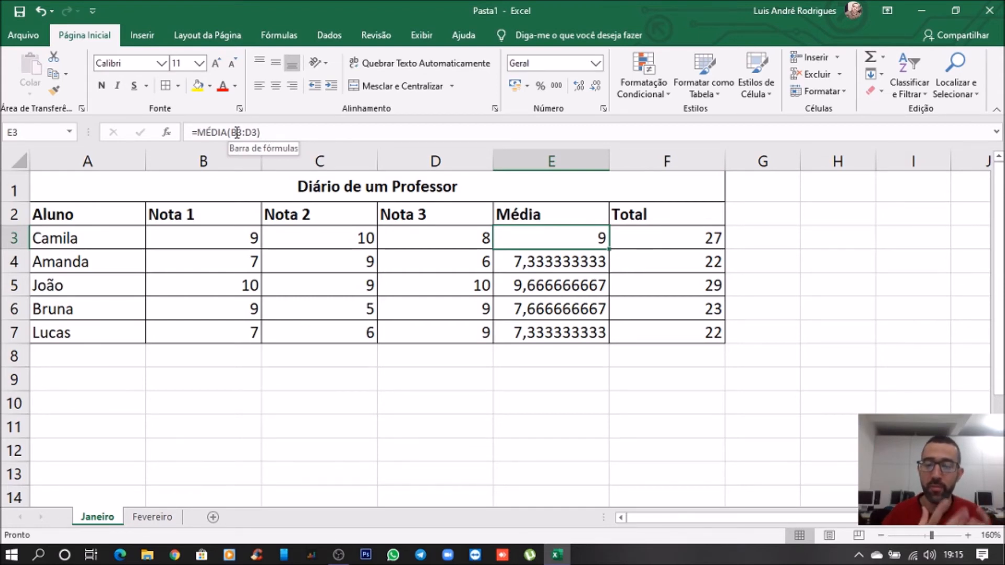
pyautogui.moveTo(609, 250)
pyautogui.mouseDown()
pyautogui.moveTo(649, 284)
pyautogui.moveTo(658, 334)
pyautogui.mouseUp()
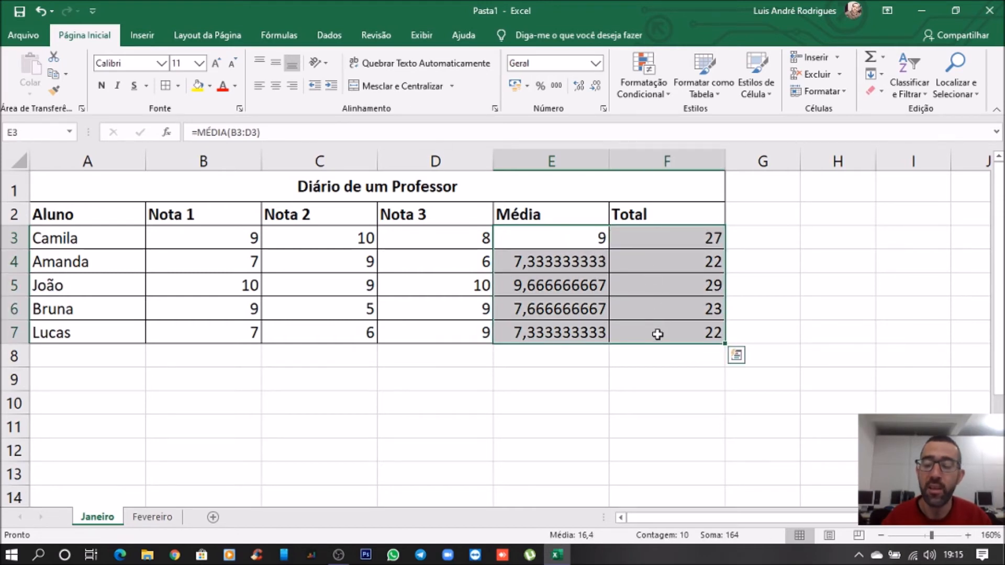
pyautogui.press('Delete')
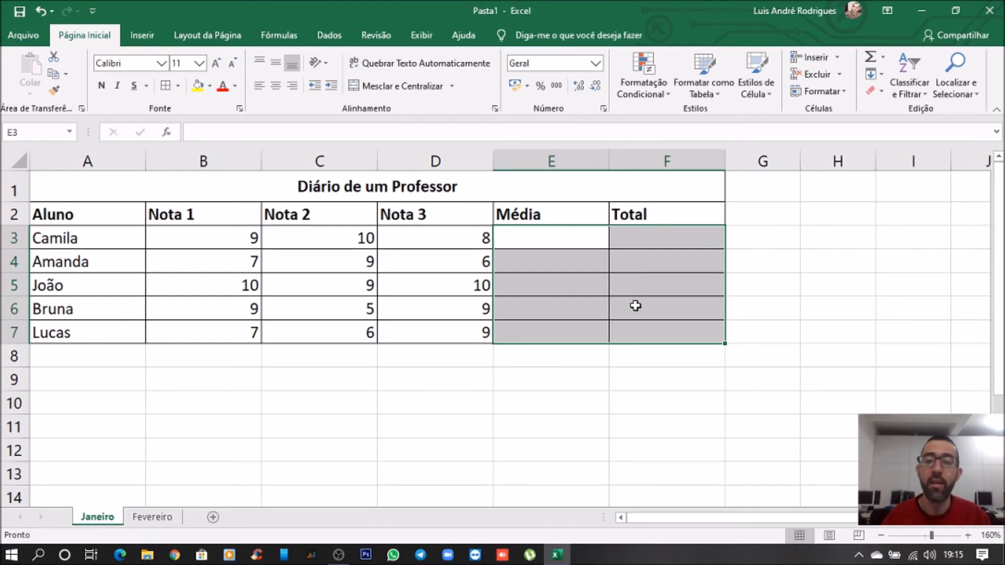
# - Enter the formula =MÉDIA(B3:D3) in cell E3 to average the three grades in row 3
pyautogui.click(653, 241)
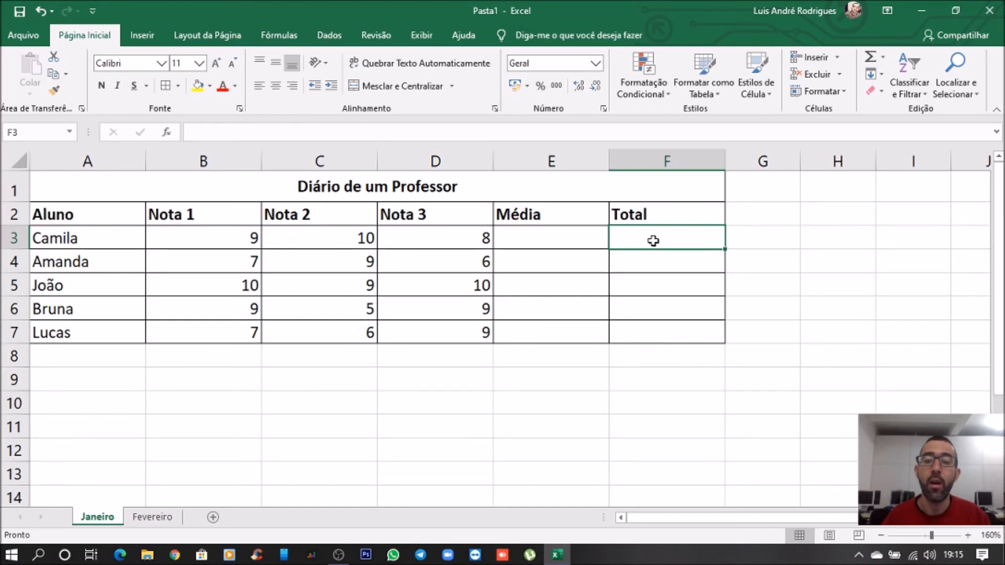
pyautogui.click(552, 239)
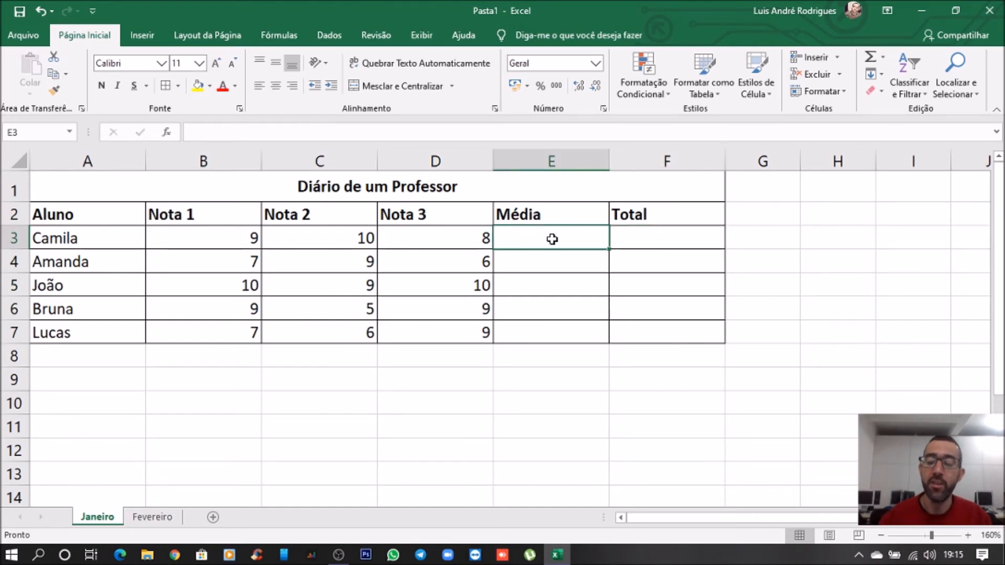
pyautogui.write('=MEDIA')
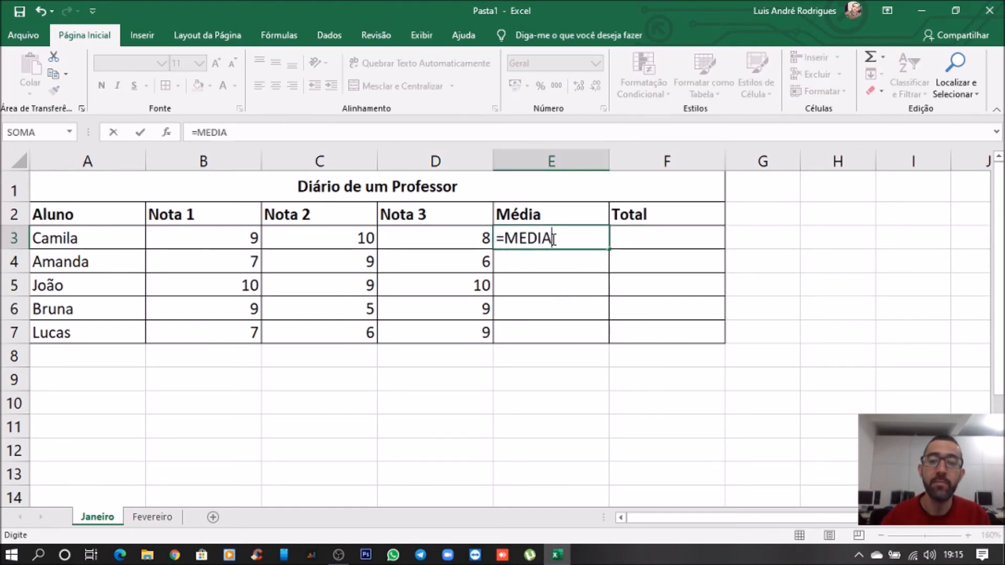
pyautogui.write('(')
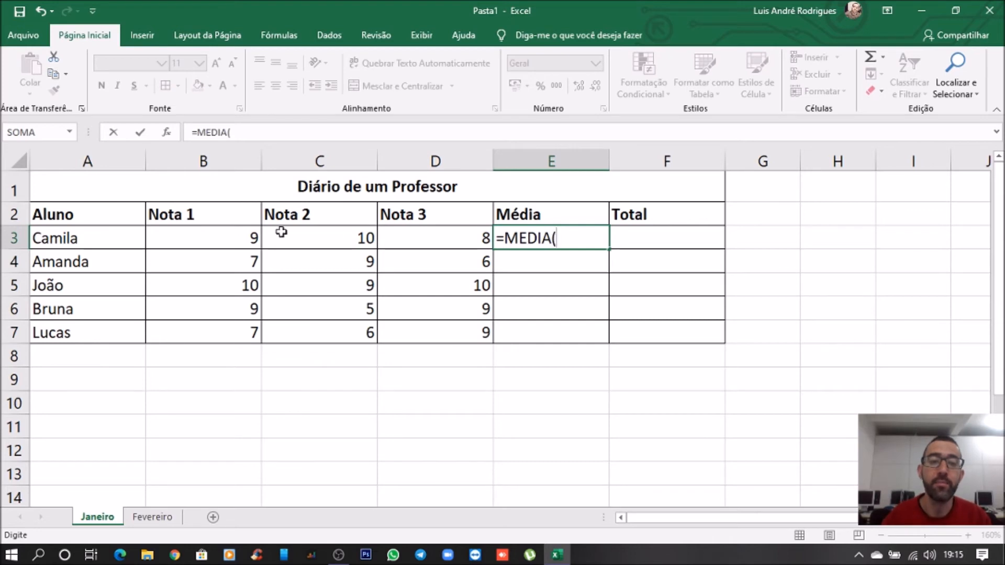
pyautogui.moveTo(209, 239); pyautogui.dragTo(403, 240)
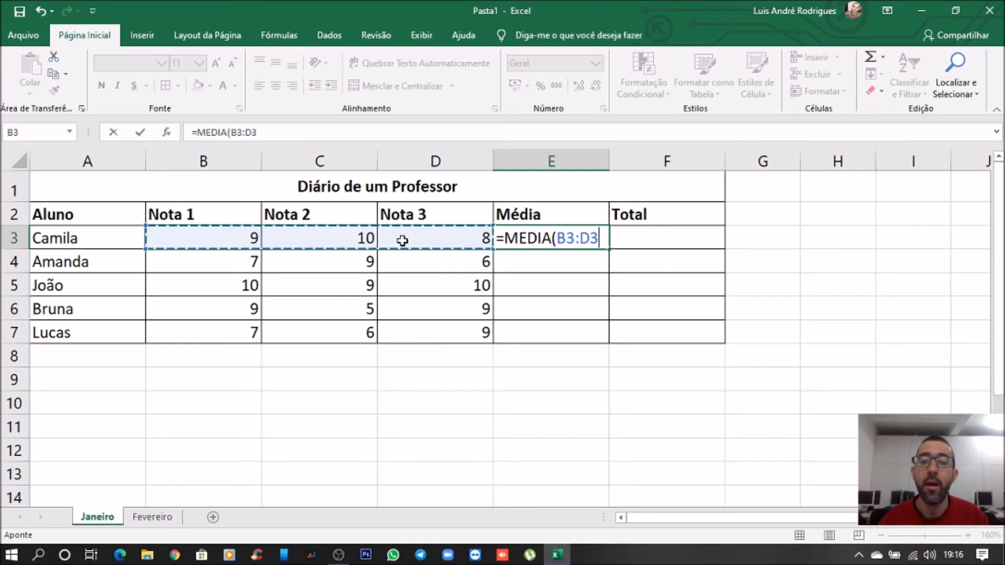
pyautogui.press('Return')
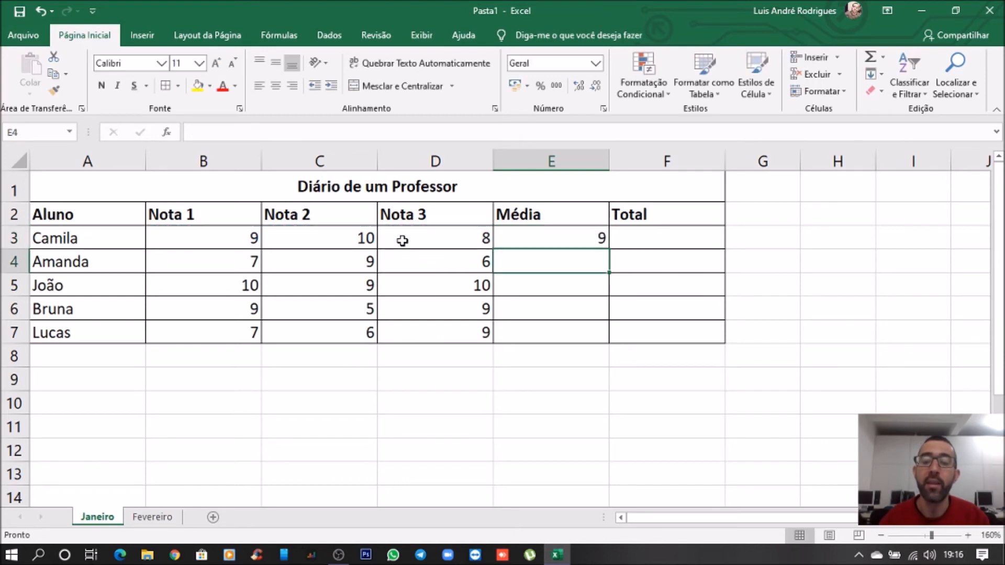
# - Fill the average formula from E3 down through E7 for the remaining students
pyautogui.click(554, 241)
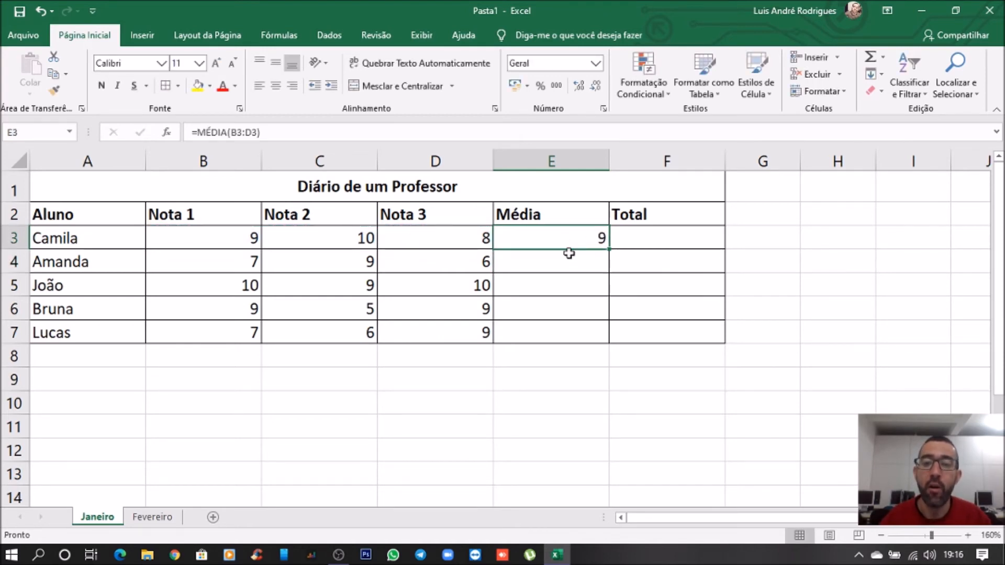
pyautogui.click(570, 262)
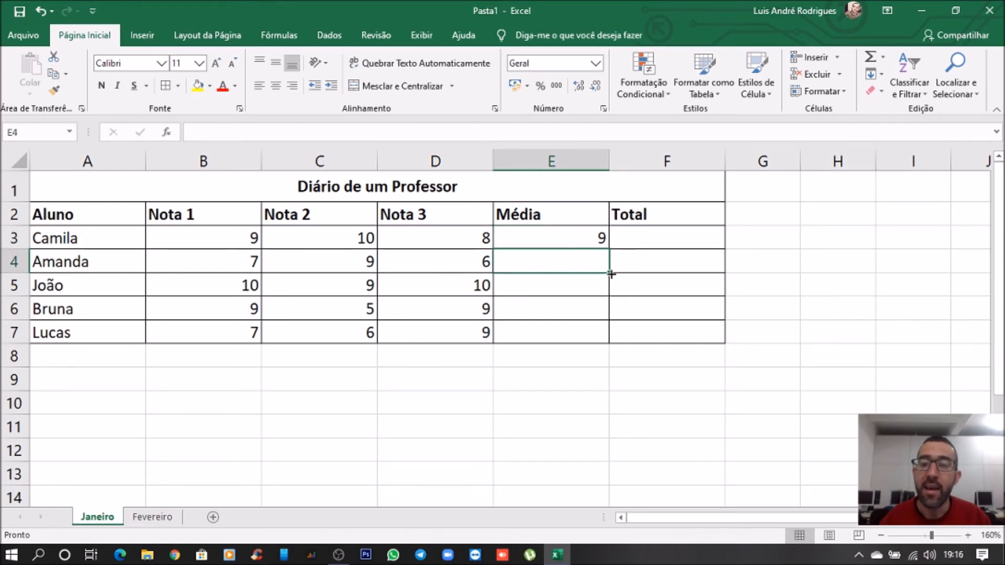
pyautogui.moveTo(611, 272); pyautogui.dragTo(606, 339)
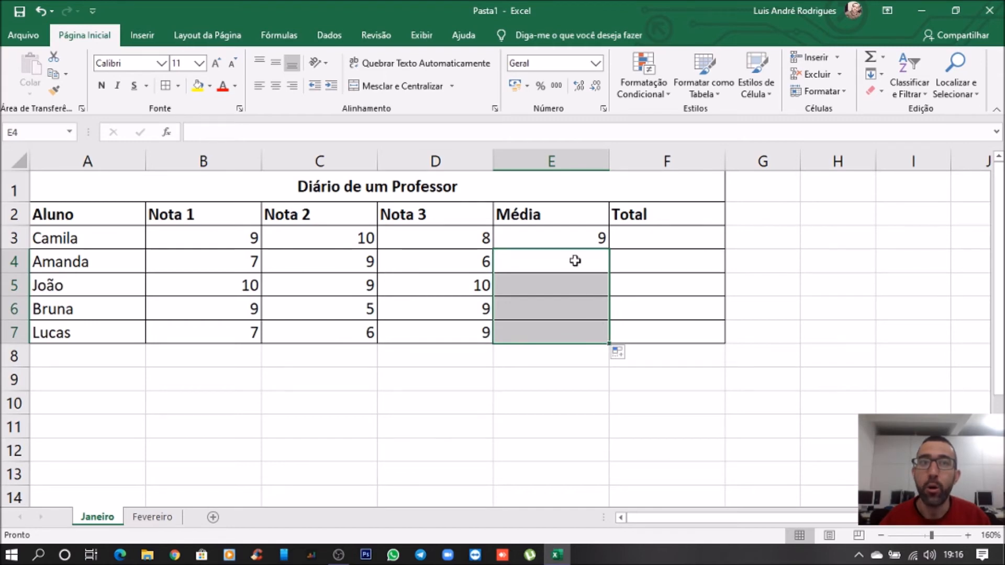
pyautogui.click(574, 236)
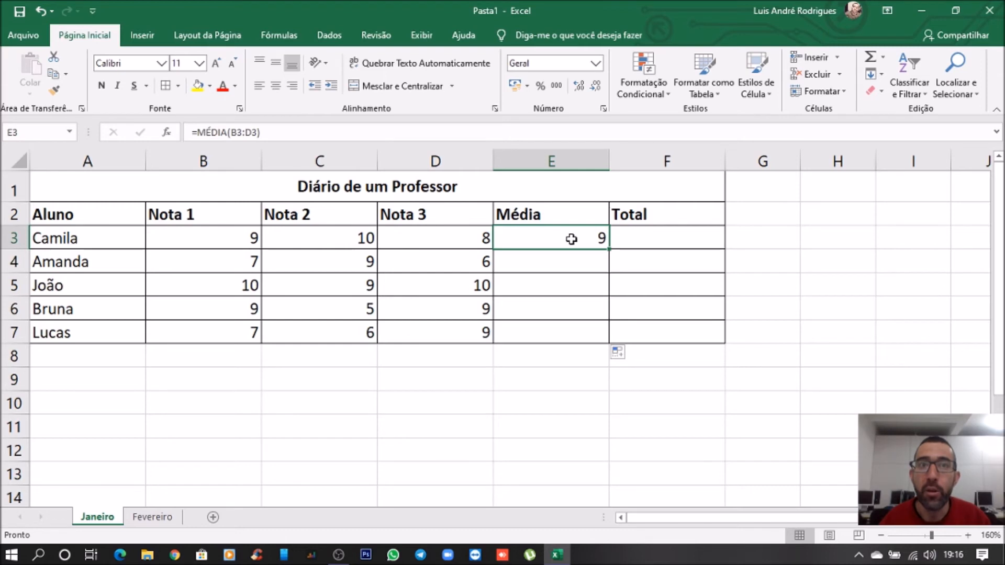
pyautogui.moveTo(608, 250); pyautogui.dragTo(599, 338)
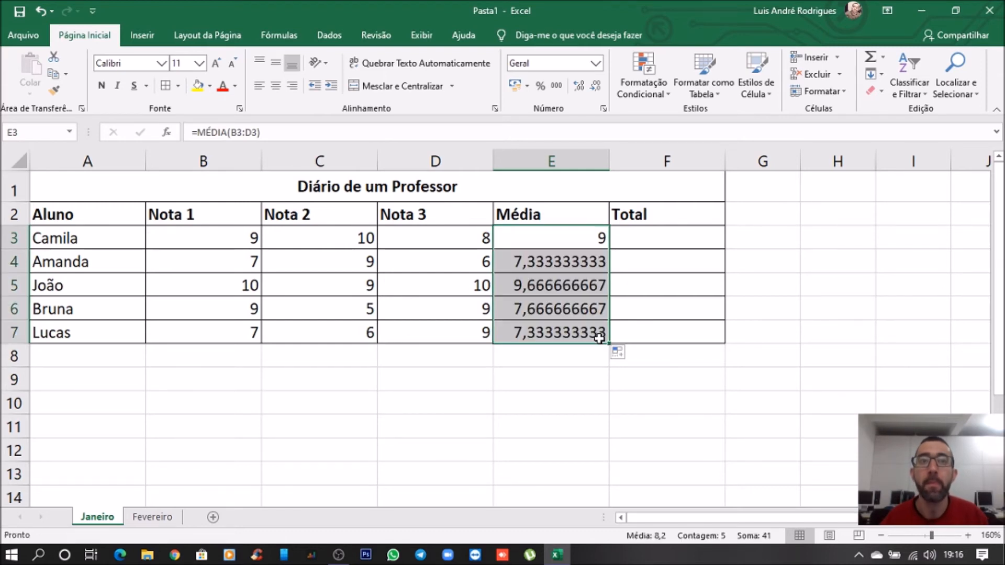
# - Enter =SOMA(B3:D3) in cell F3 and fill the total formula down through F7
pyautogui.click(693, 245)
pyautogui.write('=SOMA')
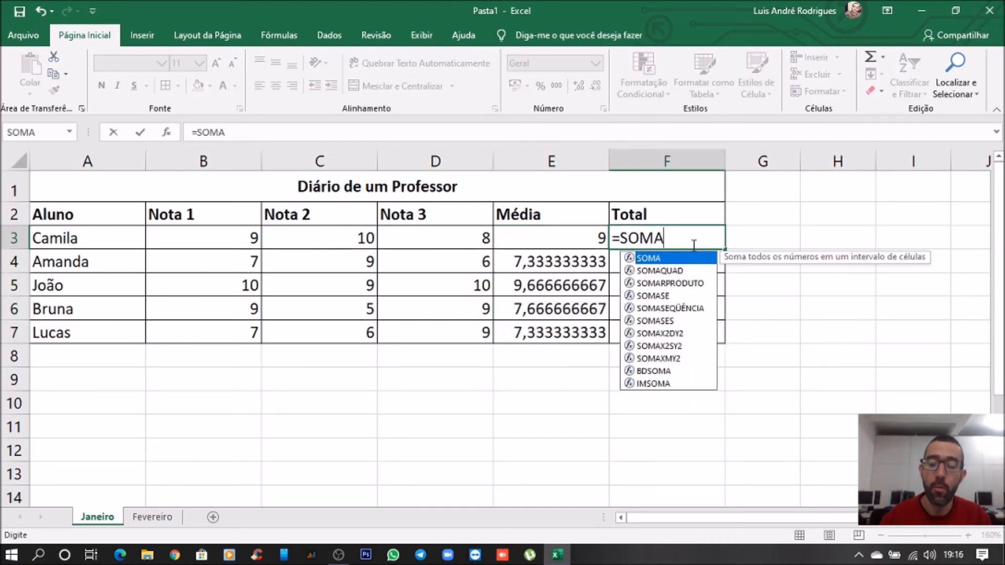
pyautogui.write('(')
pyautogui.moveTo(218, 231); pyautogui.dragTo(414, 241)
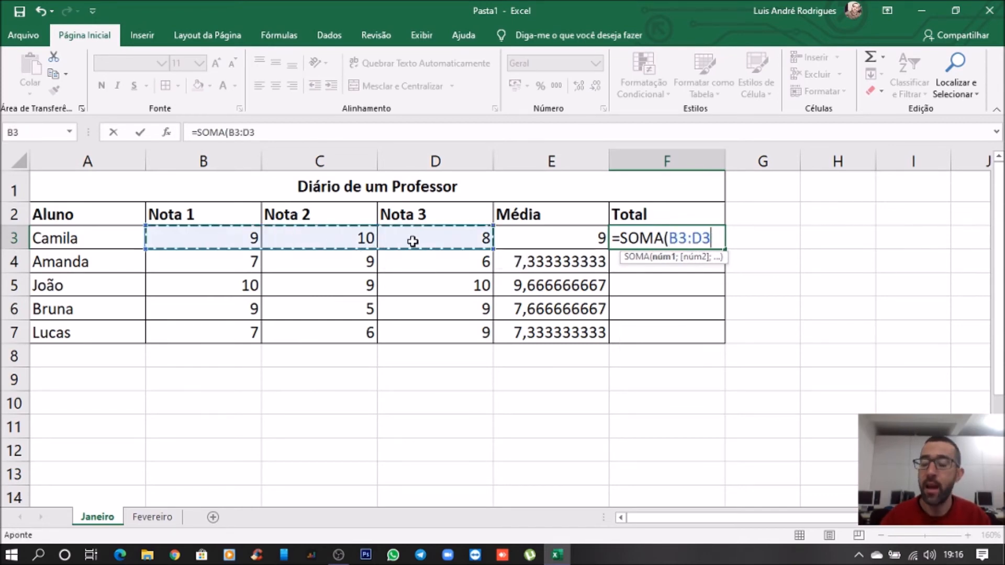
pyautogui.press('Return')
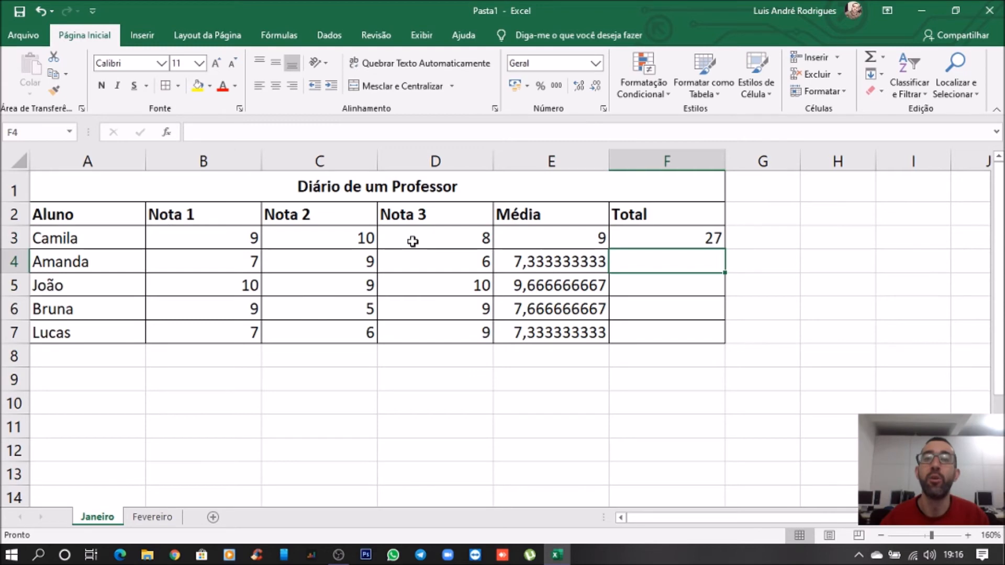
pyautogui.click(704, 237)
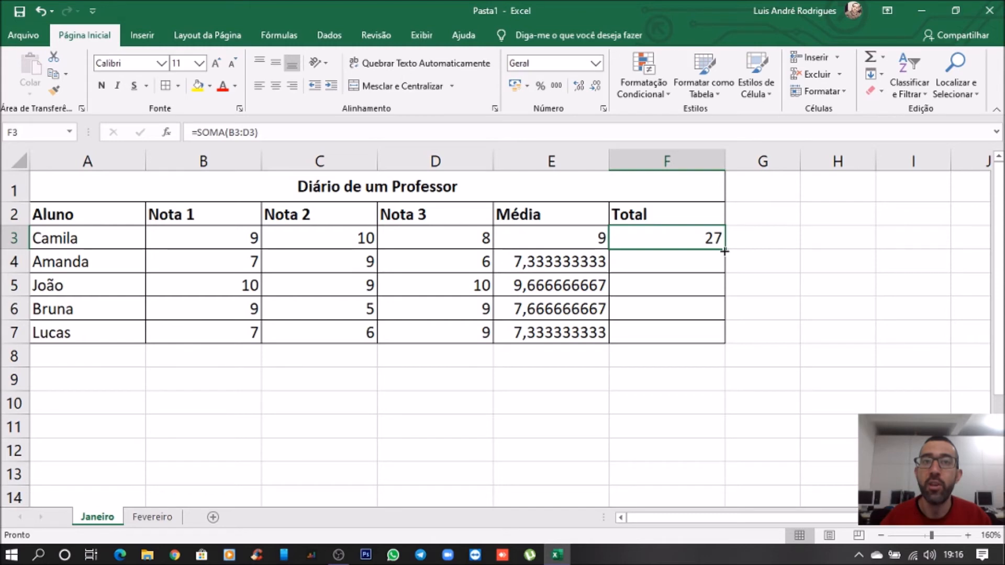
pyautogui.moveTo(725, 250); pyautogui.dragTo(719, 339)
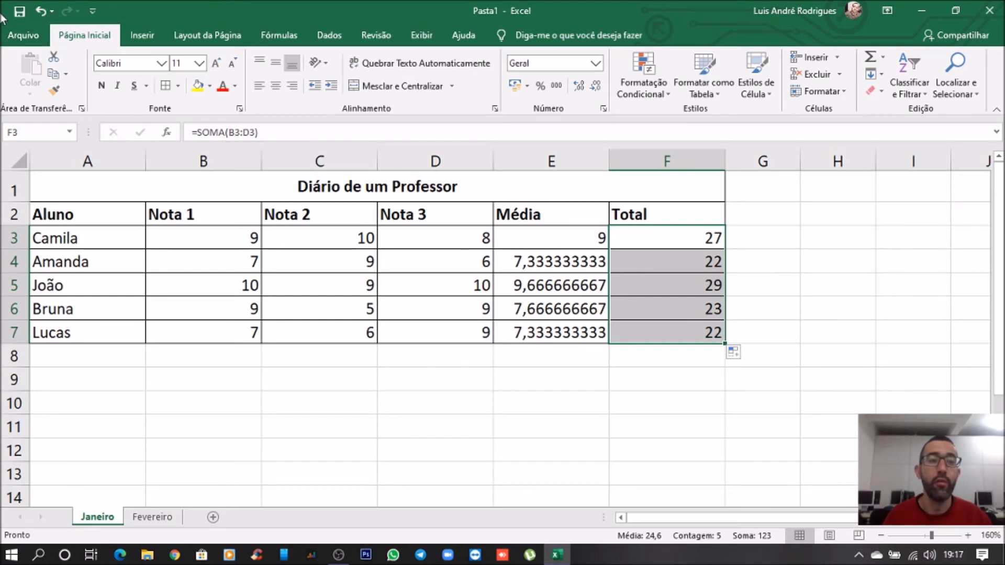
# - Save the workbook to the Área de Trabalho folder under the file name Planilha teste
pyautogui.click(21, 38)
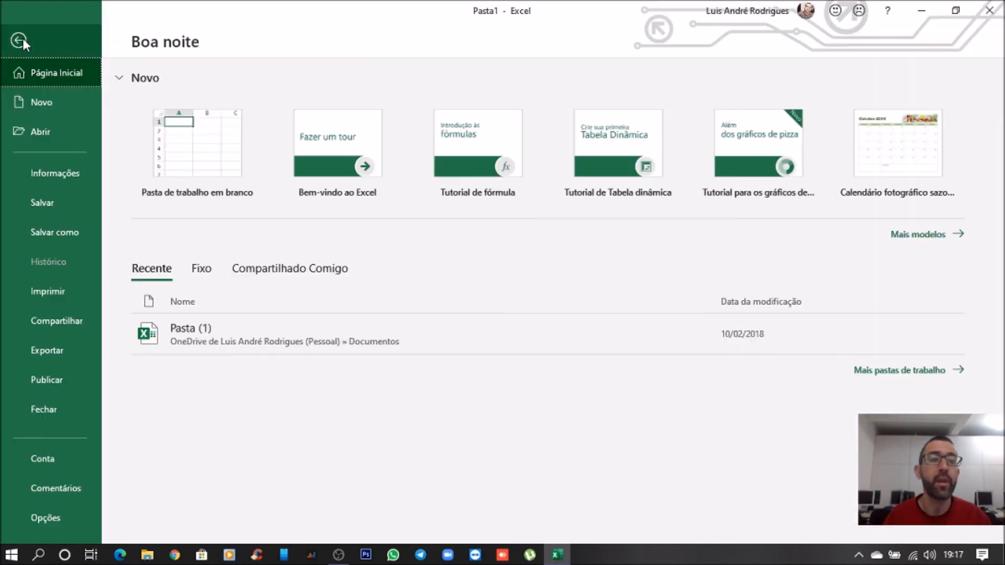
pyautogui.click(61, 237)
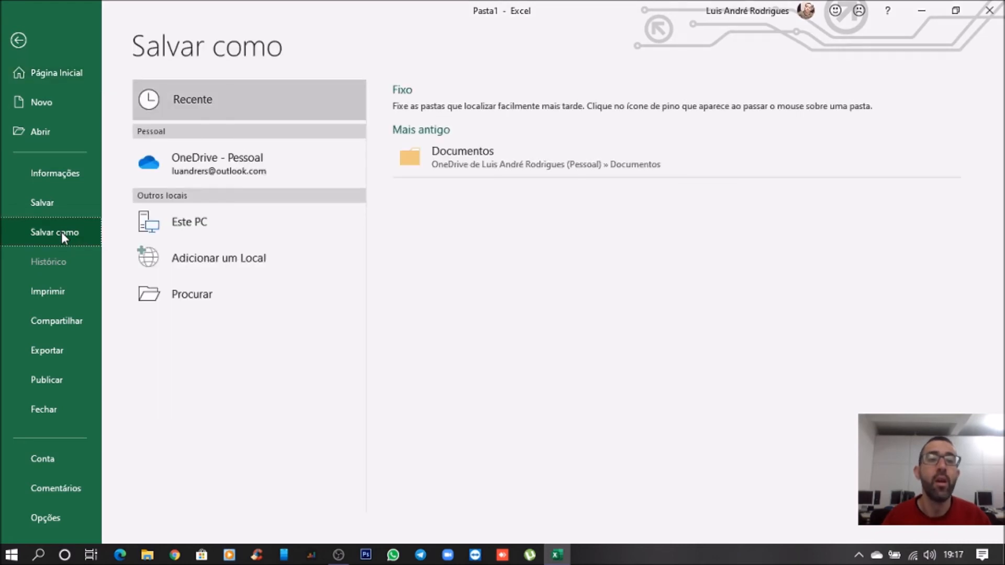
pyautogui.click(201, 231)
pyautogui.click(201, 231)
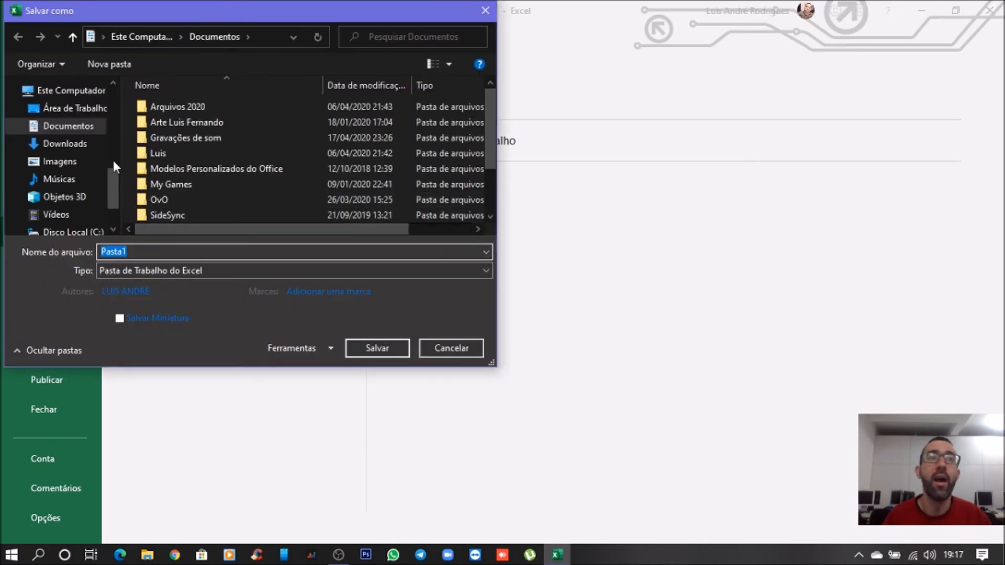
pyautogui.click(88, 118)
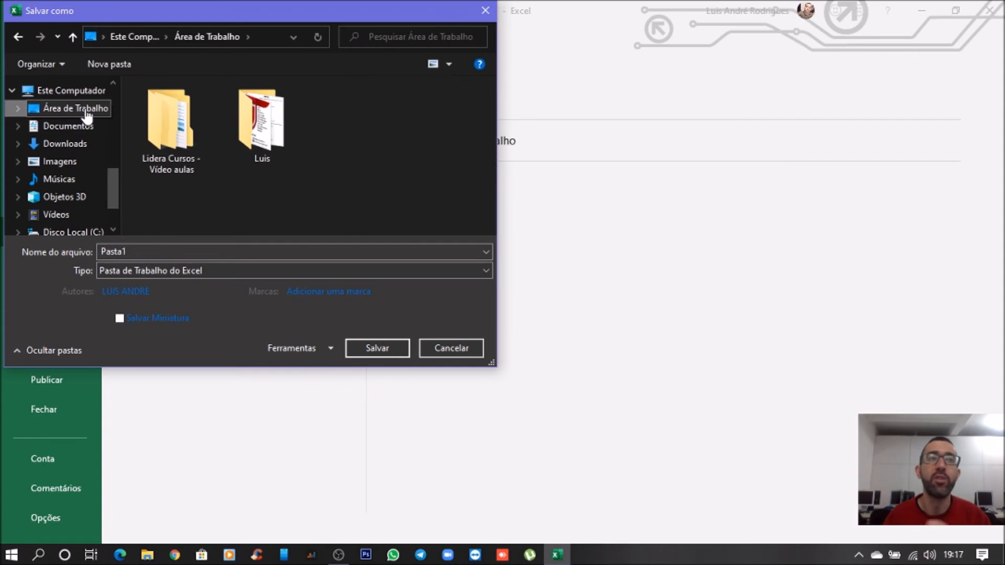
pyautogui.click(186, 253)
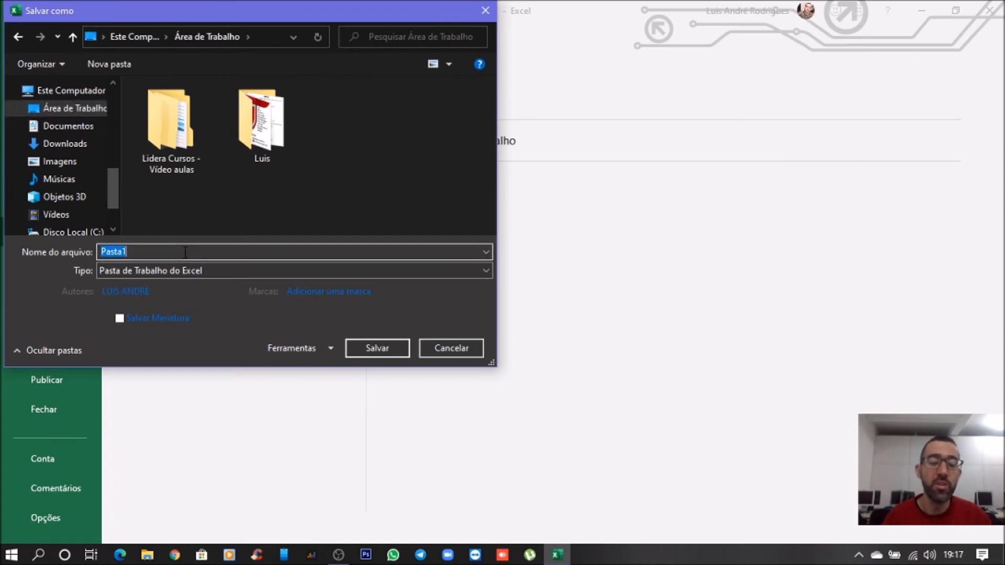
pyautogui.write('T')
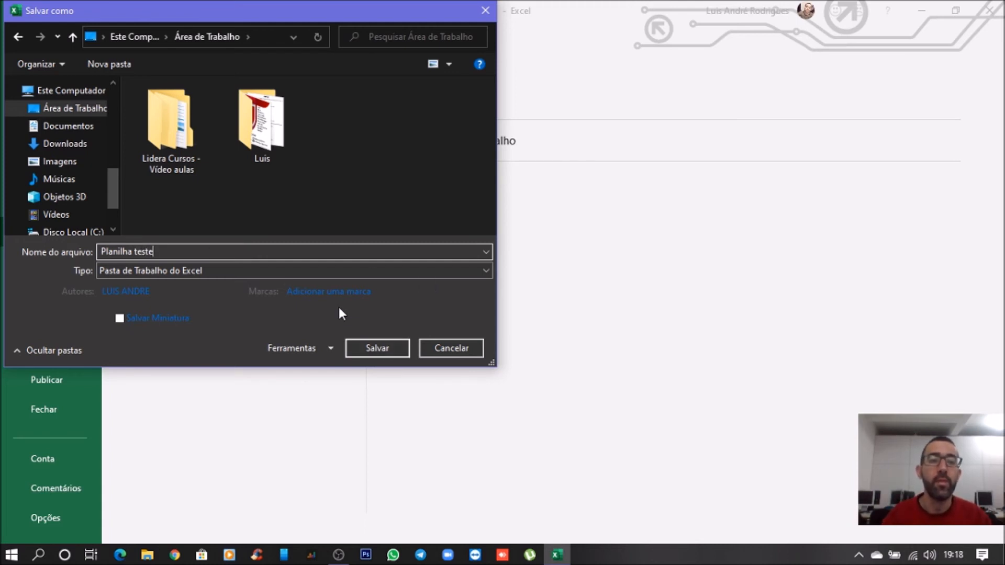
pyautogui.click(82, 119)
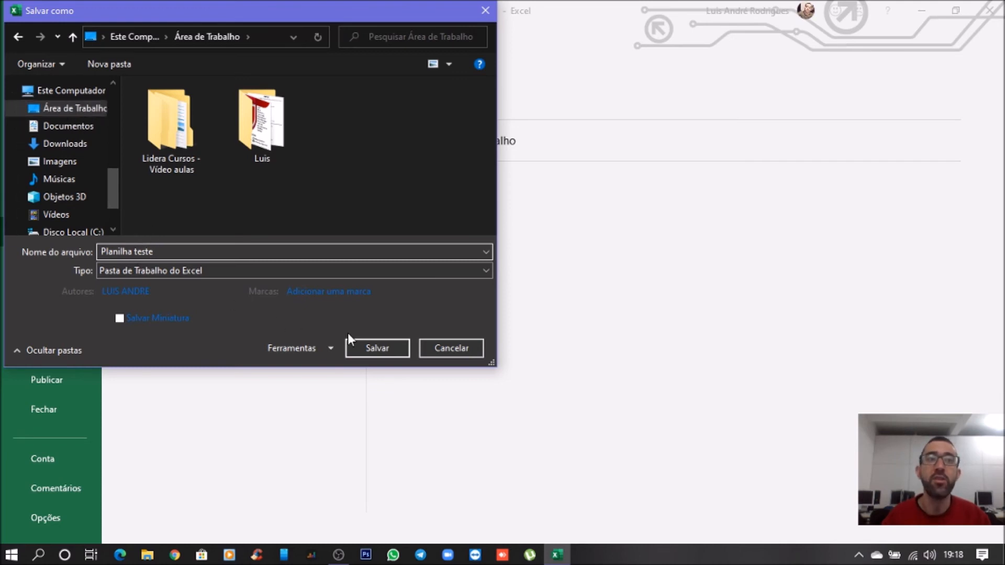
pyautogui.click(375, 347)
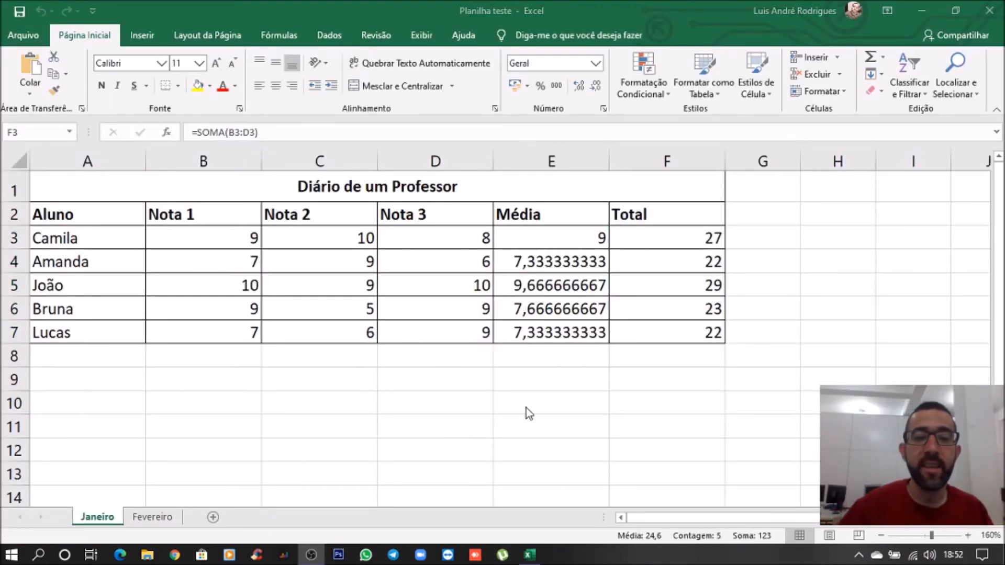
# - Insert two new columns between the Média and Total columns
pyautogui.click(646, 158)
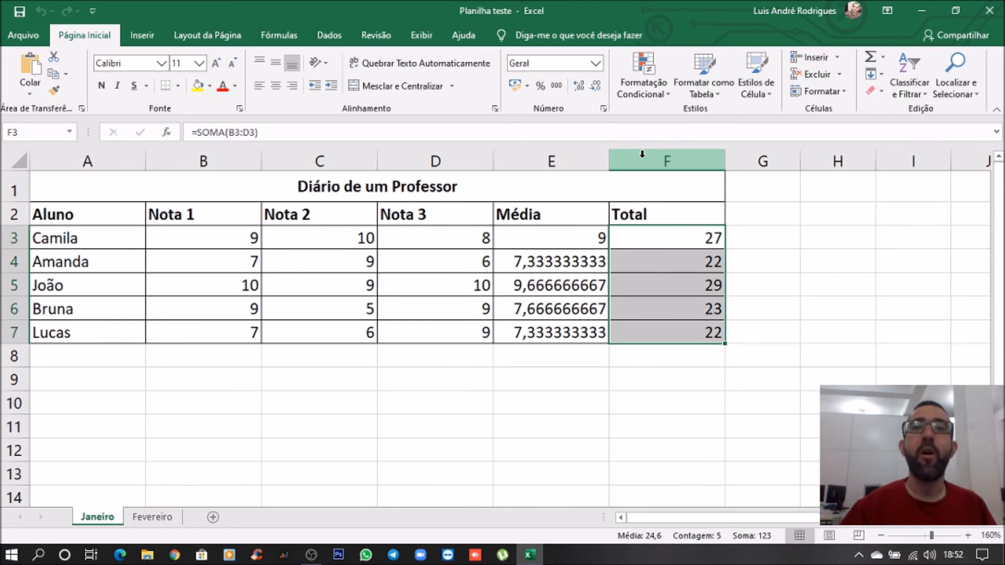
pyautogui.rightClick(642, 154)
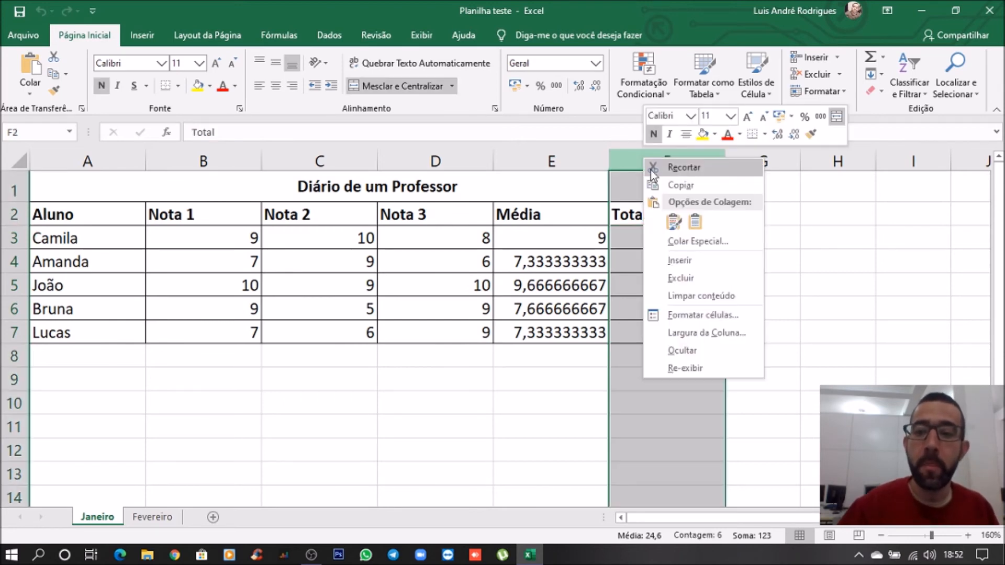
pyautogui.click(680, 262)
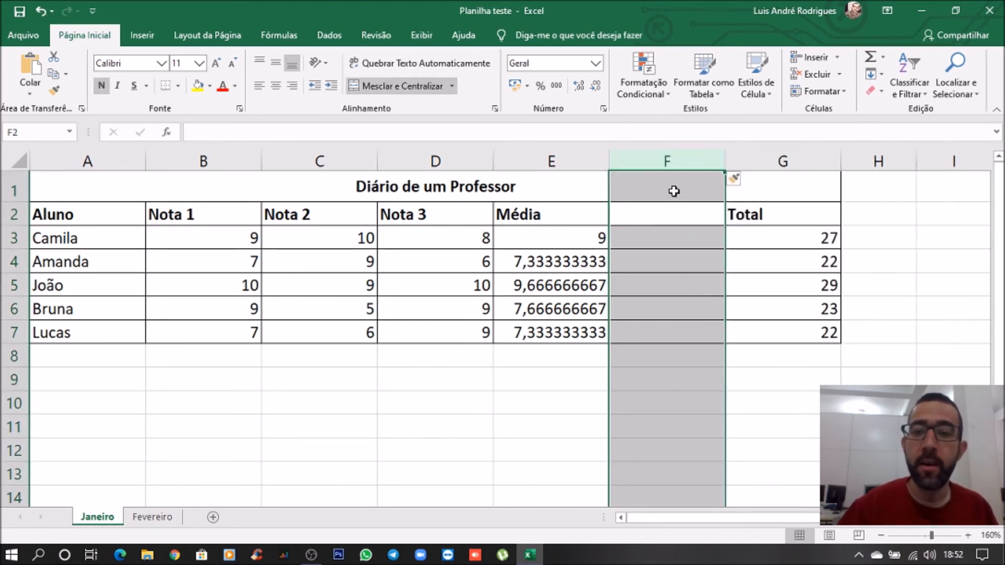
pyautogui.rightClick(671, 164)
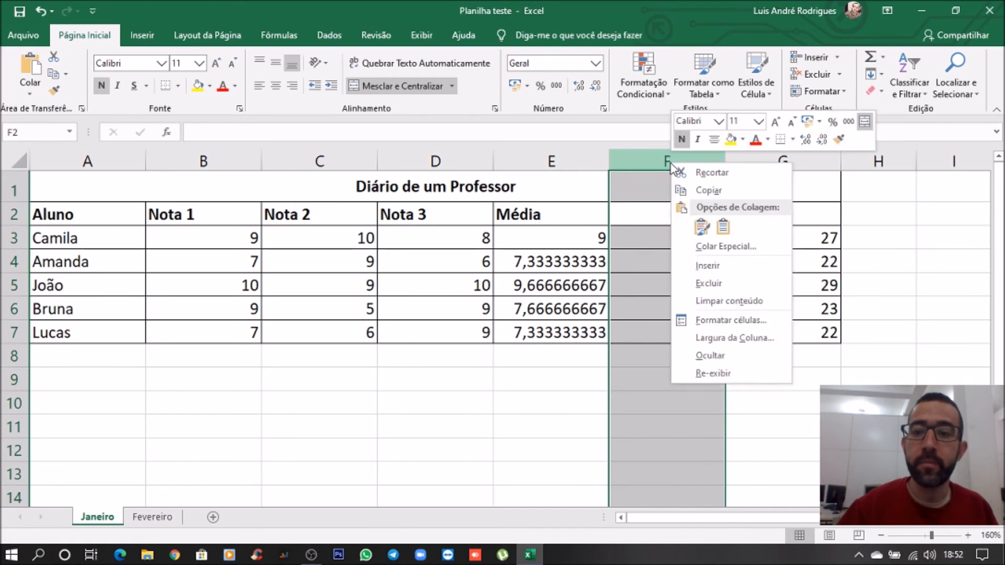
pyautogui.click(718, 266)
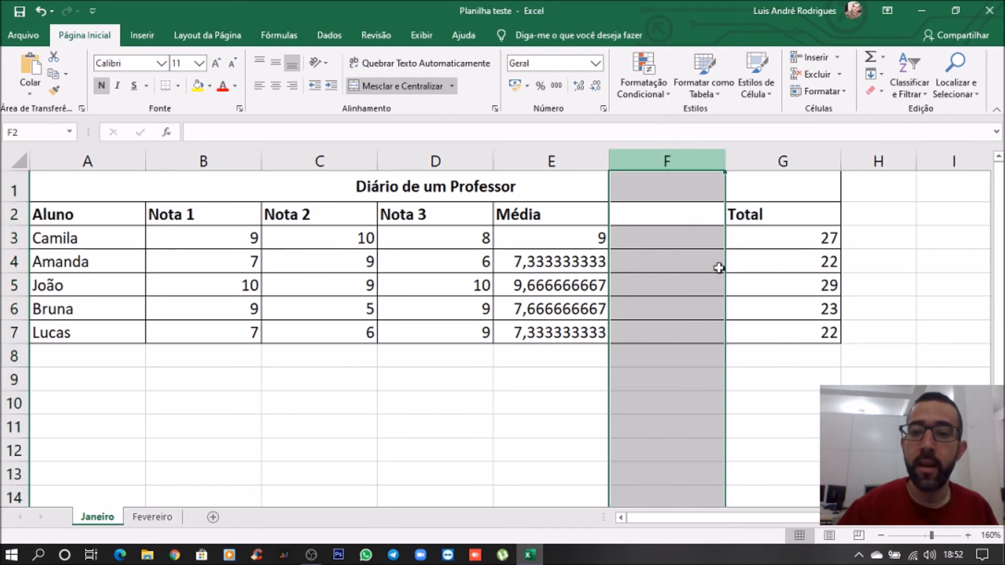
# - Enter the headers Nota Máxima in F2 and Nota Mínima in G2 for the new columns
pyautogui.click(667, 220)
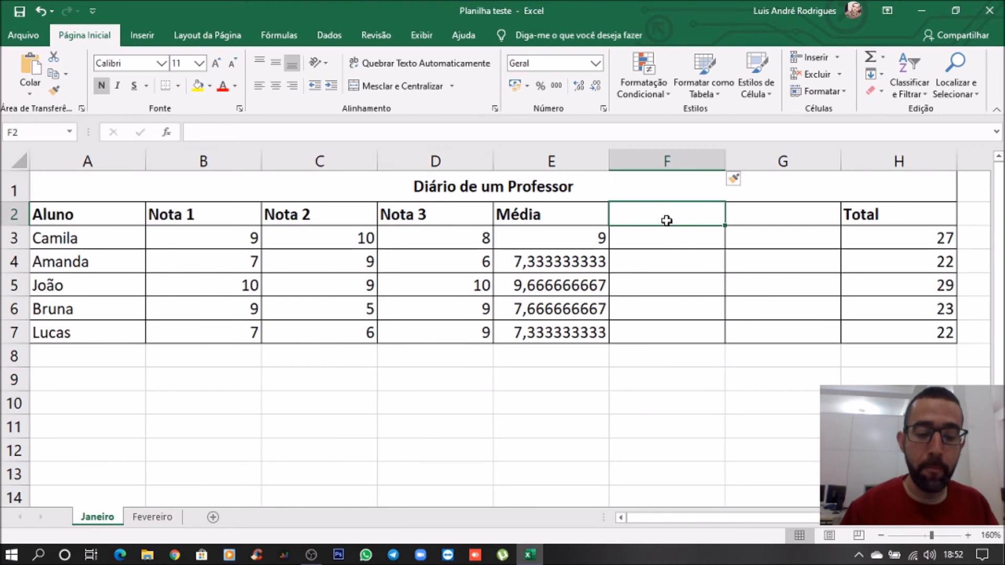
pyautogui.write('Nota')
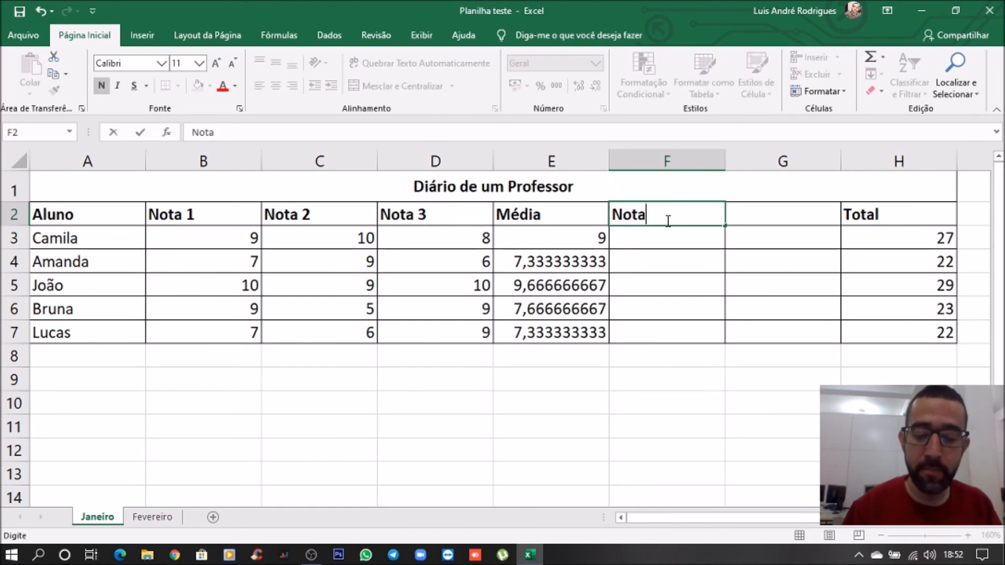
pyautogui.write(' Máxima')
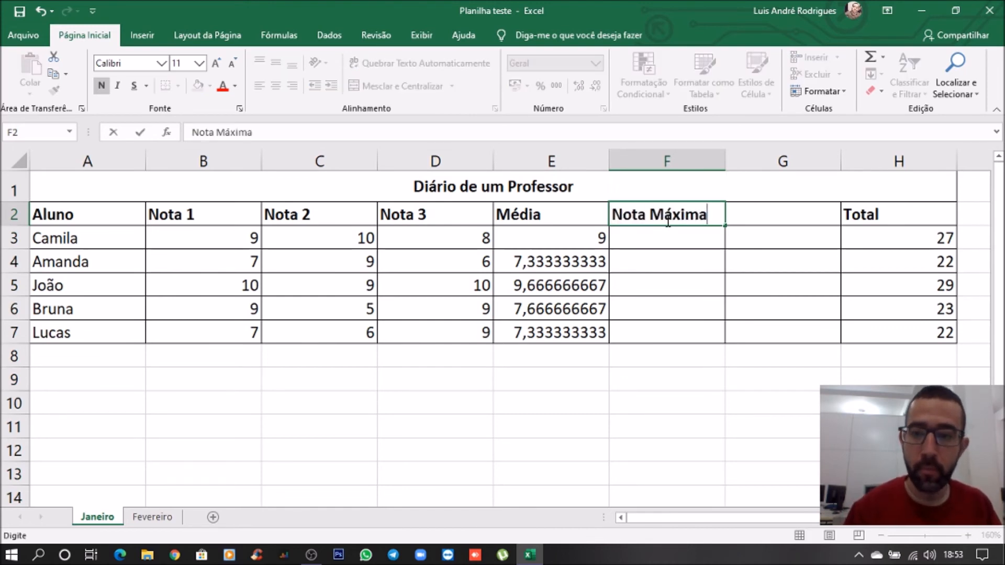
pyautogui.press('Tab')
pyautogui.write('Nota Mínima')
pyautogui.click(464, 393)
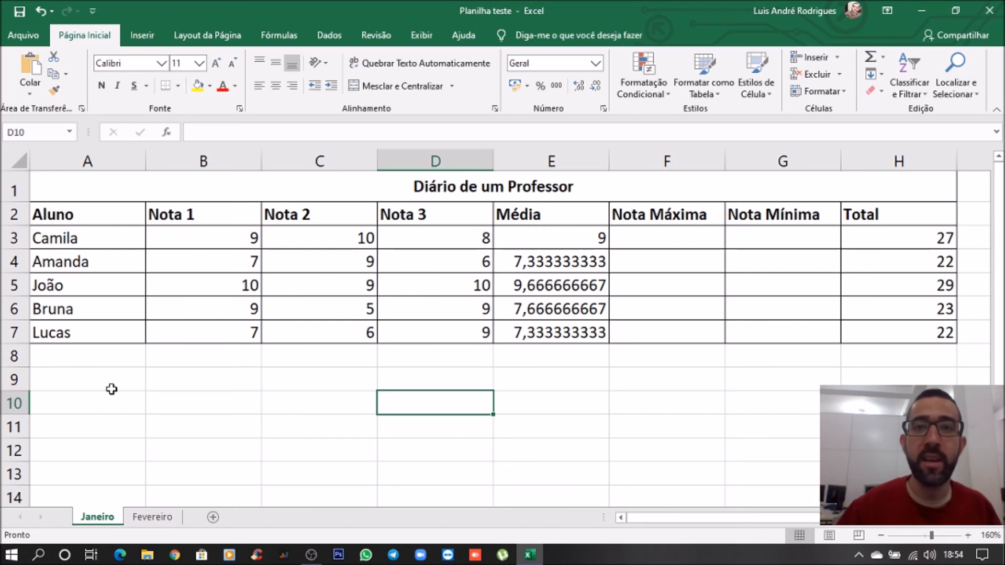
# - Apply all borders to cells A9 and B9 below the grade table
pyautogui.moveTo(94, 382); pyautogui.dragTo(210, 374)
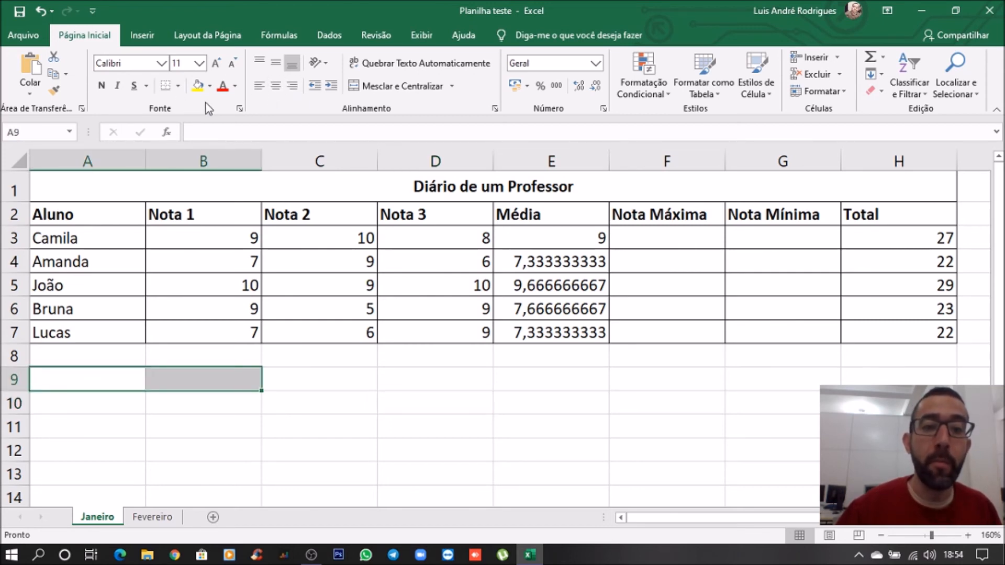
pyautogui.click(178, 86)
pyautogui.click(208, 212)
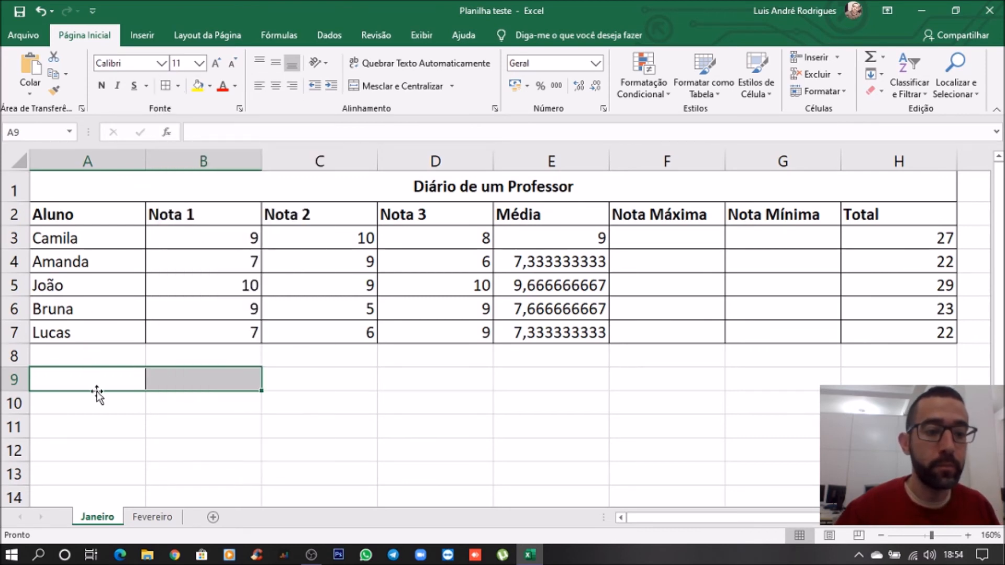
# - Enter the label Número de alunos in A9 and widen column A to fit it
pyautogui.write('N')
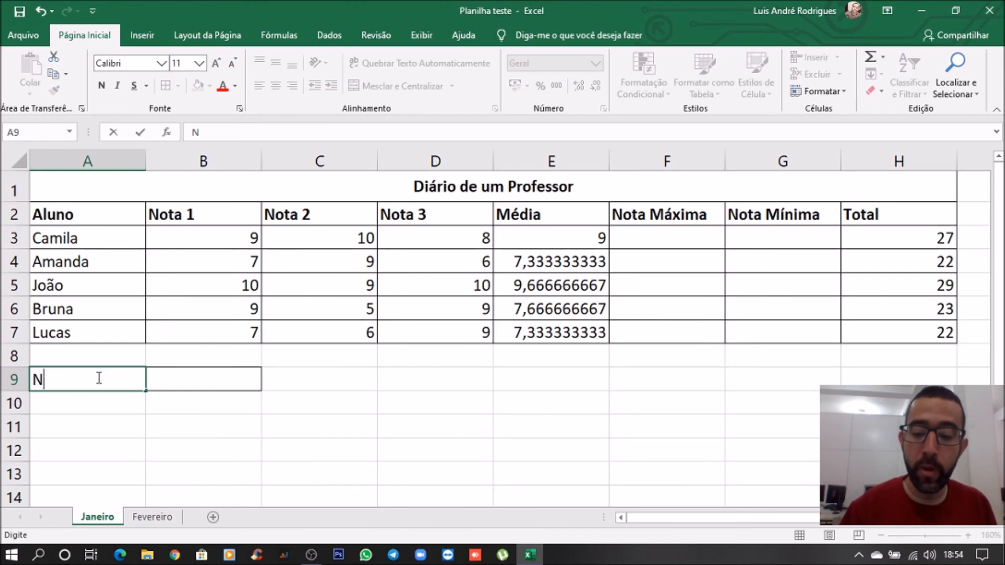
pyautogui.write('úmero de a')
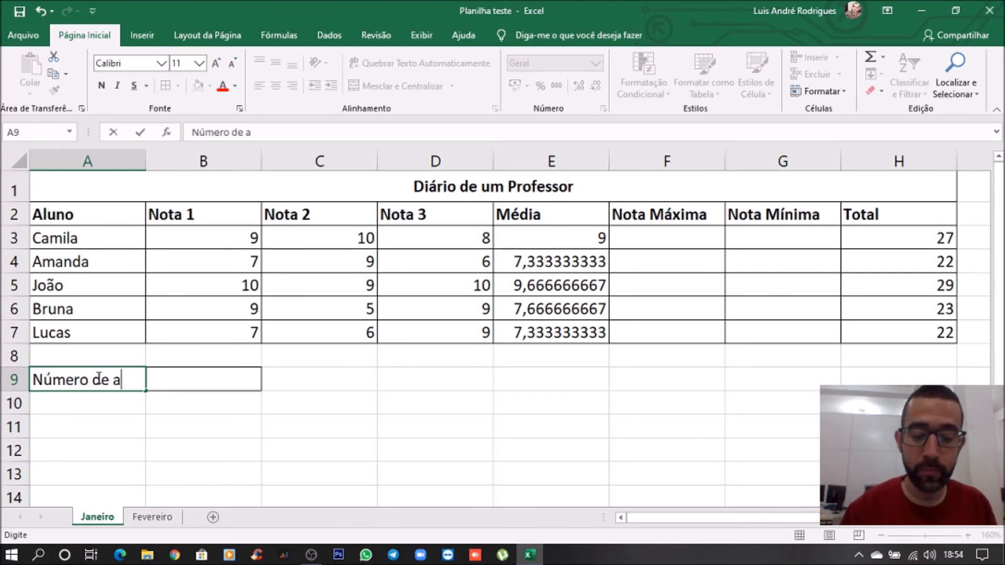
pyautogui.write('lunos')
pyautogui.click(157, 312)
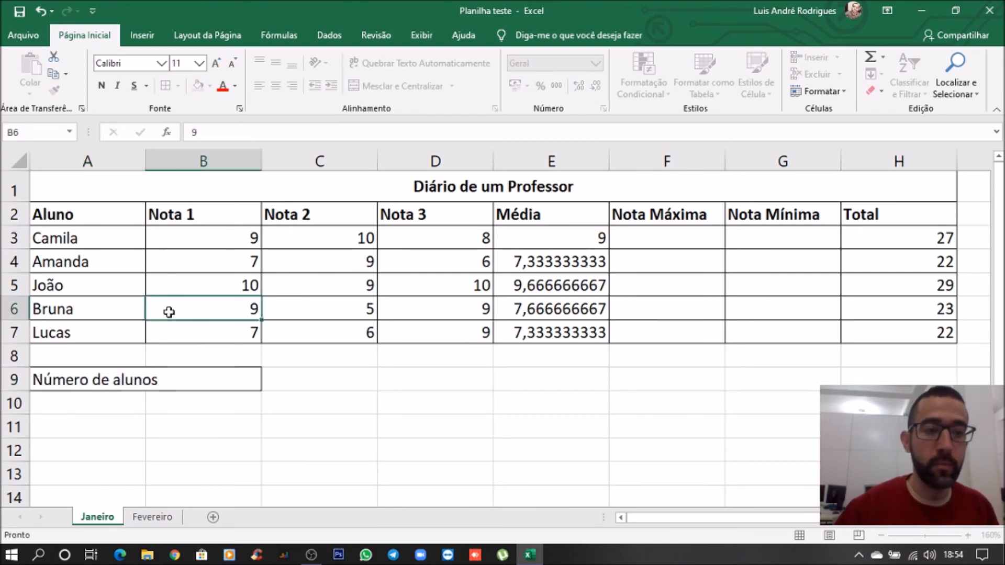
pyautogui.moveTo(146, 161); pyautogui.dragTo(164, 161)
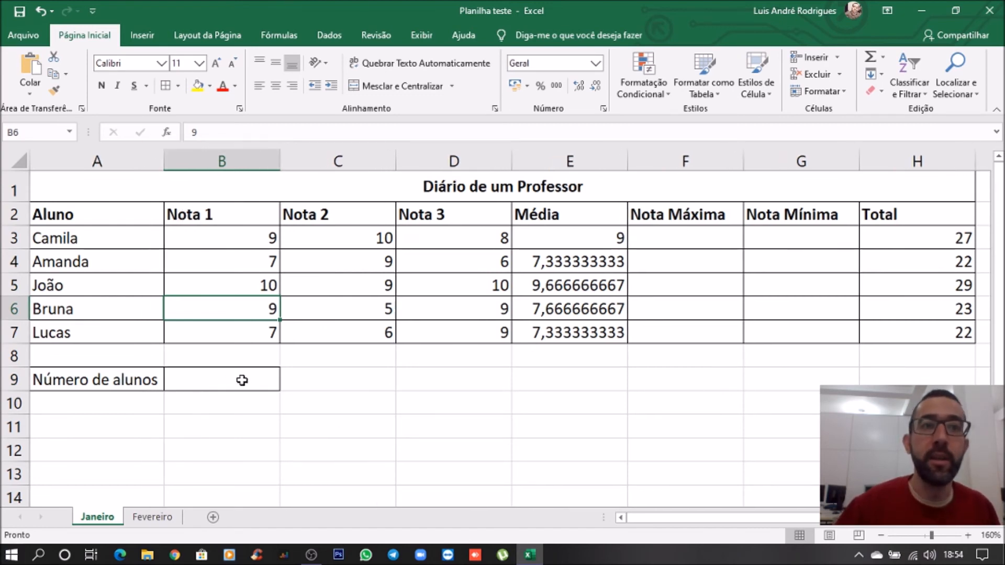
# - Calculate the highest grade in F3 with =MÁXIMO(B3:D3) and fill the formula down to F7
pyautogui.click(883, 59)
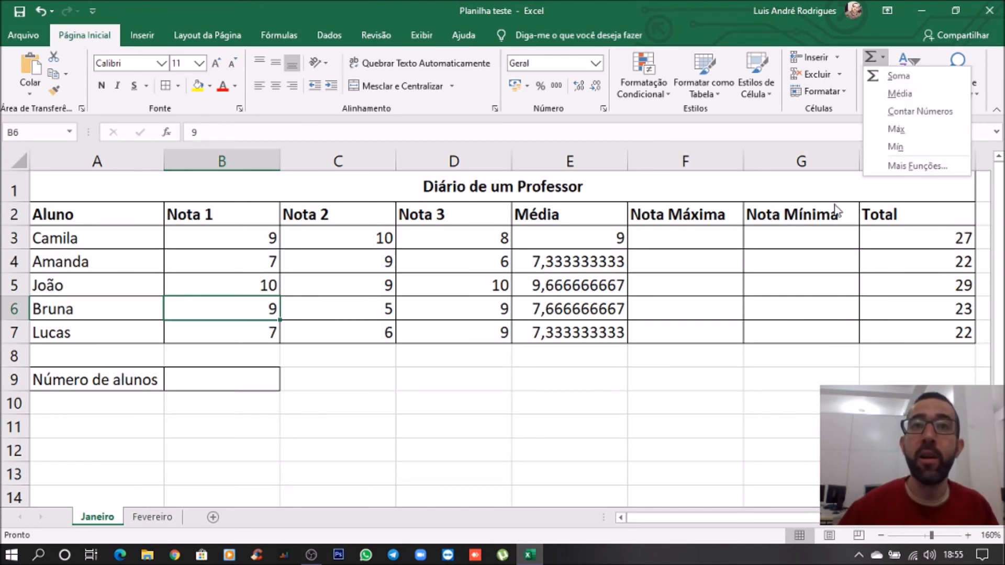
pyautogui.click(696, 233)
pyautogui.click(678, 238)
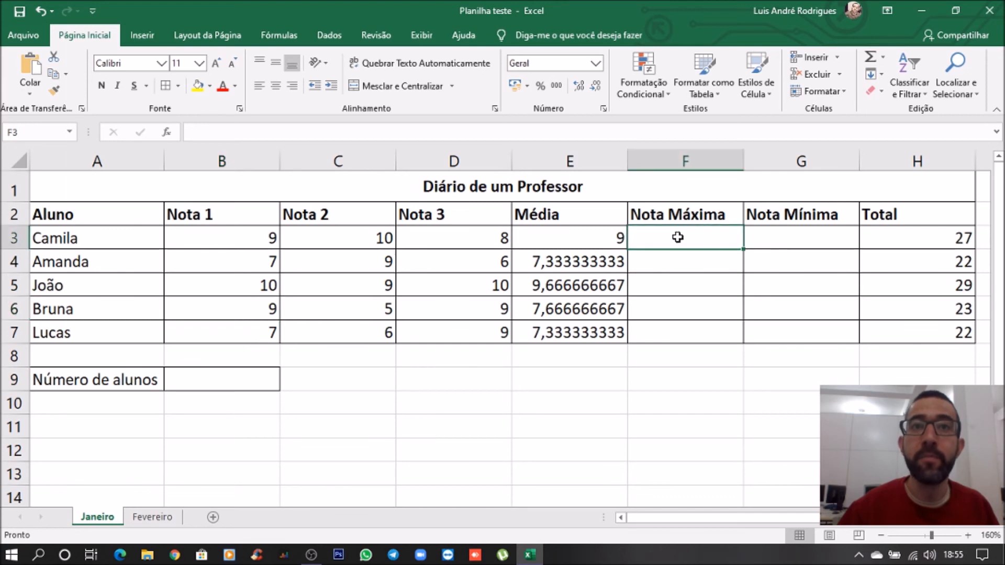
pyautogui.click(884, 58)
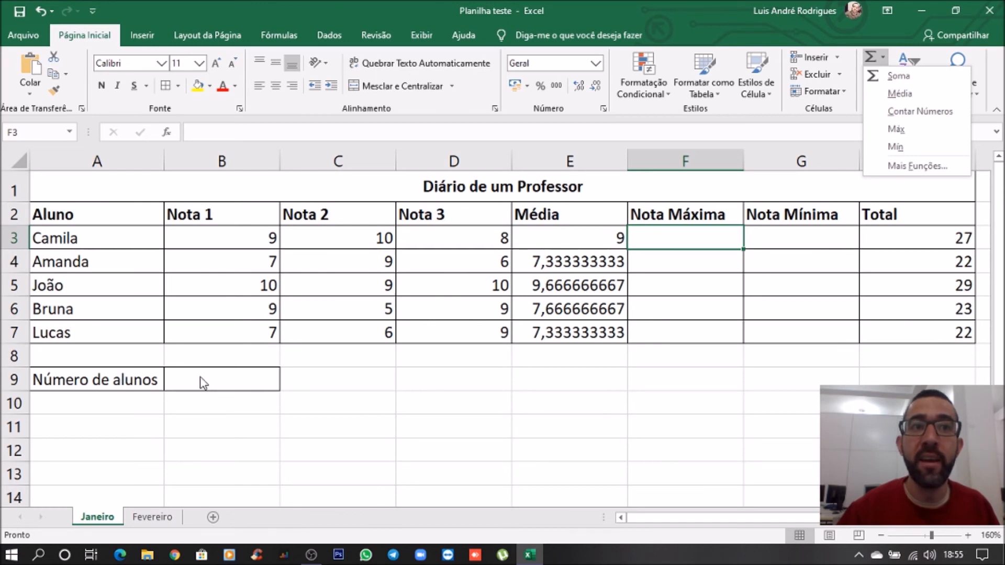
pyautogui.click(899, 129)
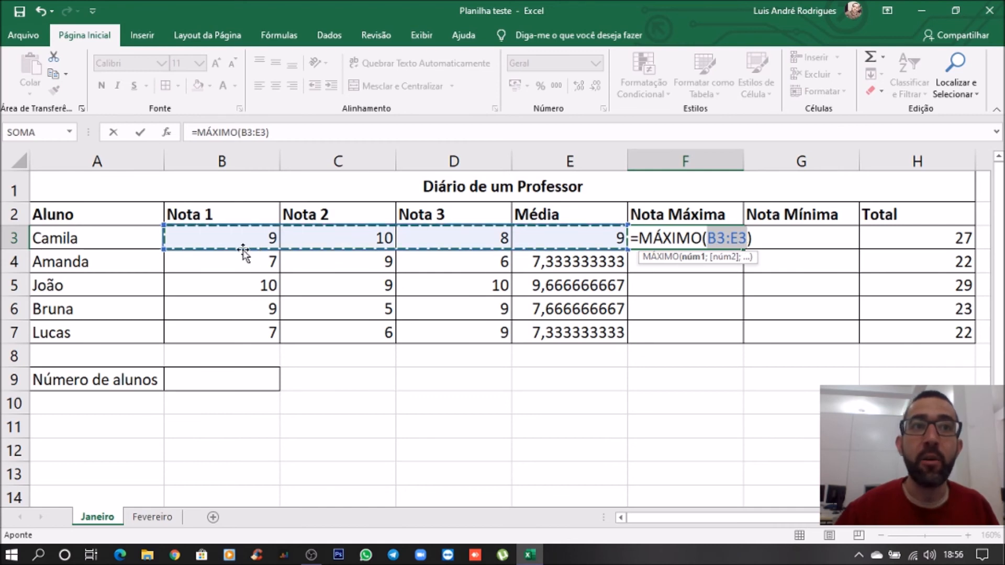
pyautogui.moveTo(219, 236); pyautogui.dragTo(459, 240)
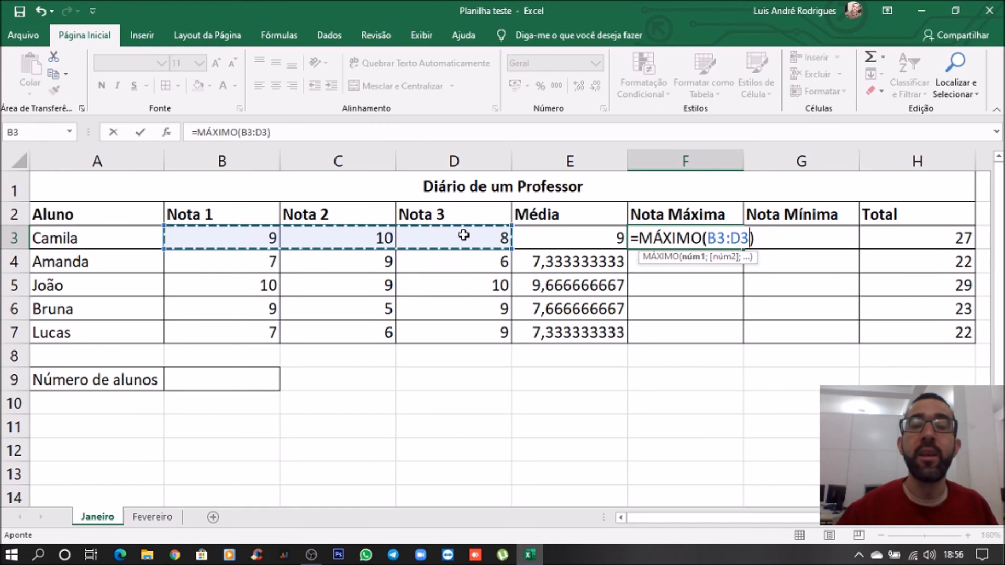
pyautogui.press('Return')
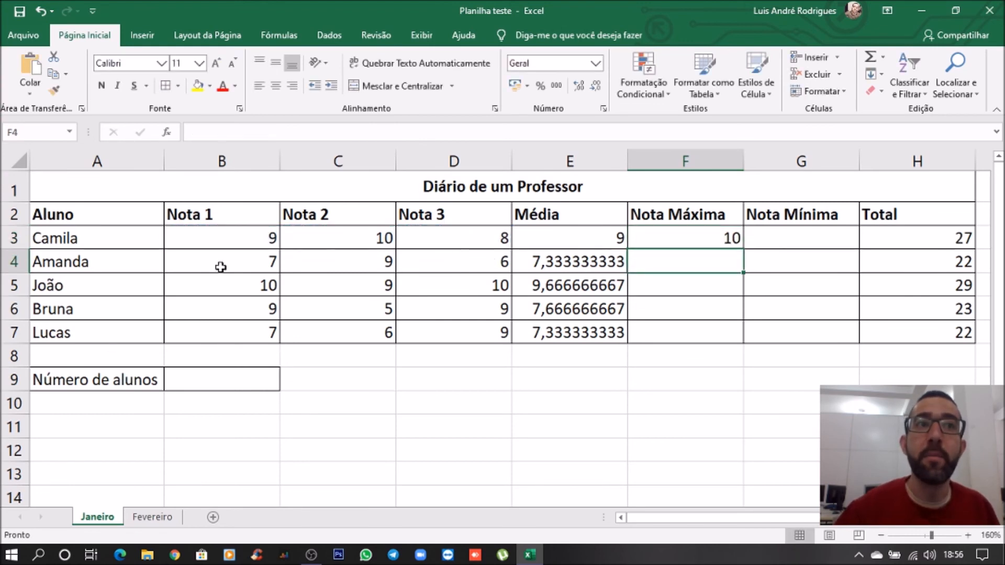
pyautogui.click(701, 229)
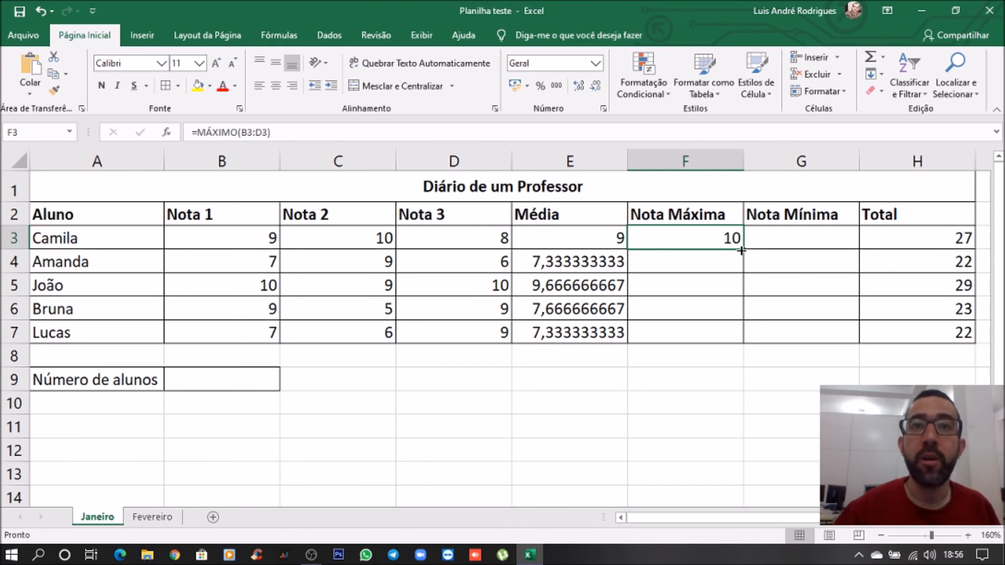
pyautogui.moveTo(742, 250); pyautogui.dragTo(739, 342)
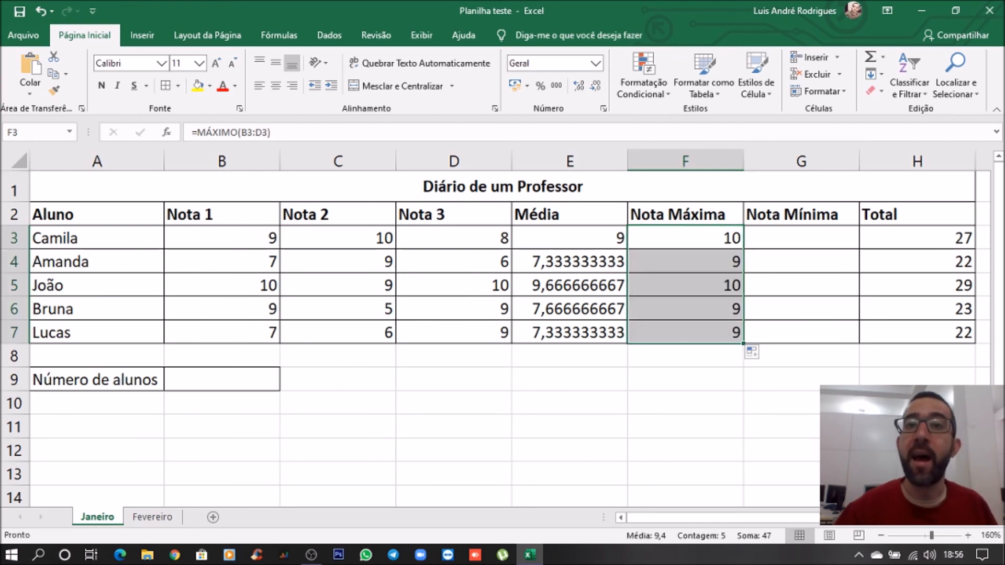
# - Calculate the lowest grade in G3 with =MÍNIMO(B3:D3) and fill the formula down to G7
pyautogui.click(796, 238)
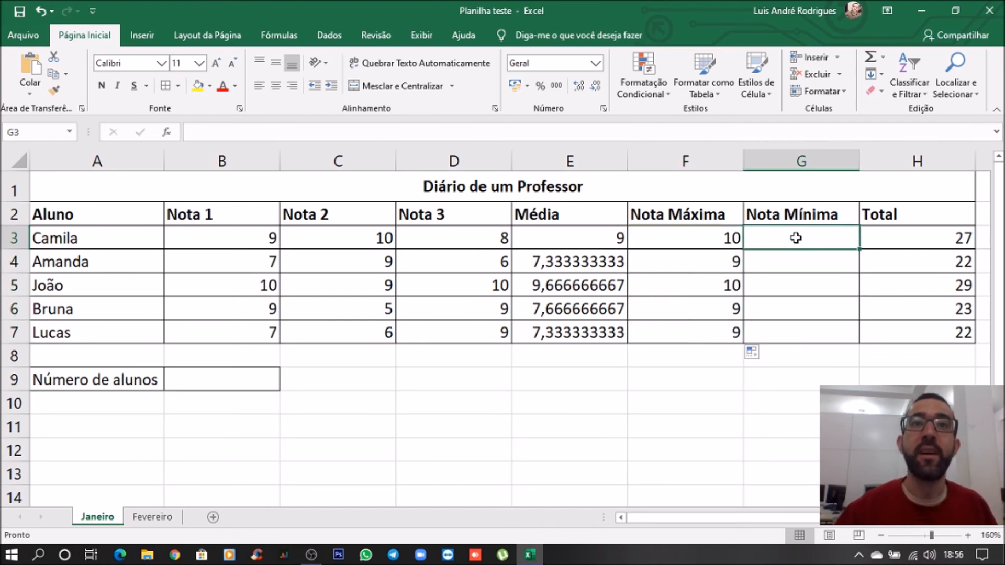
pyautogui.click(884, 59)
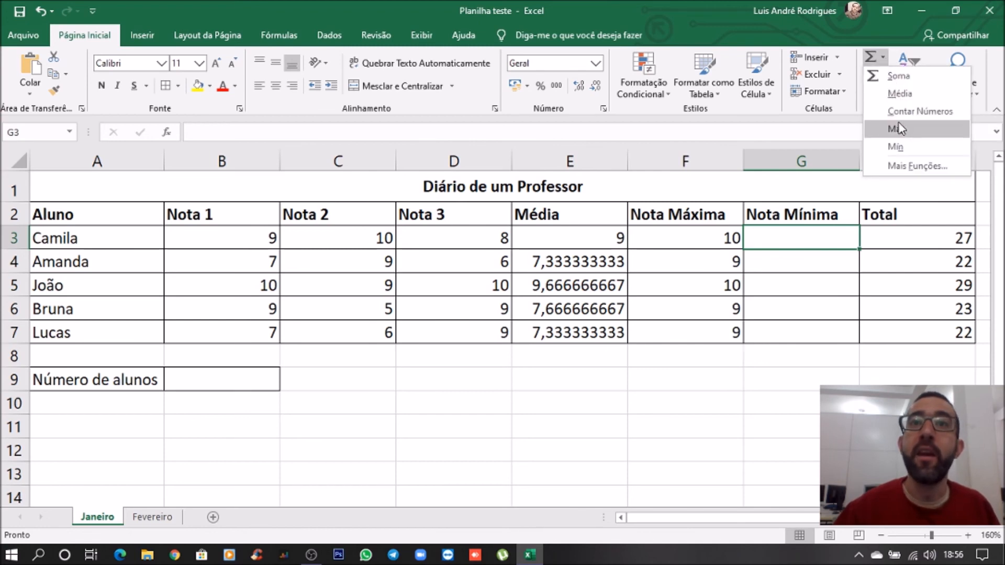
pyautogui.click(897, 147)
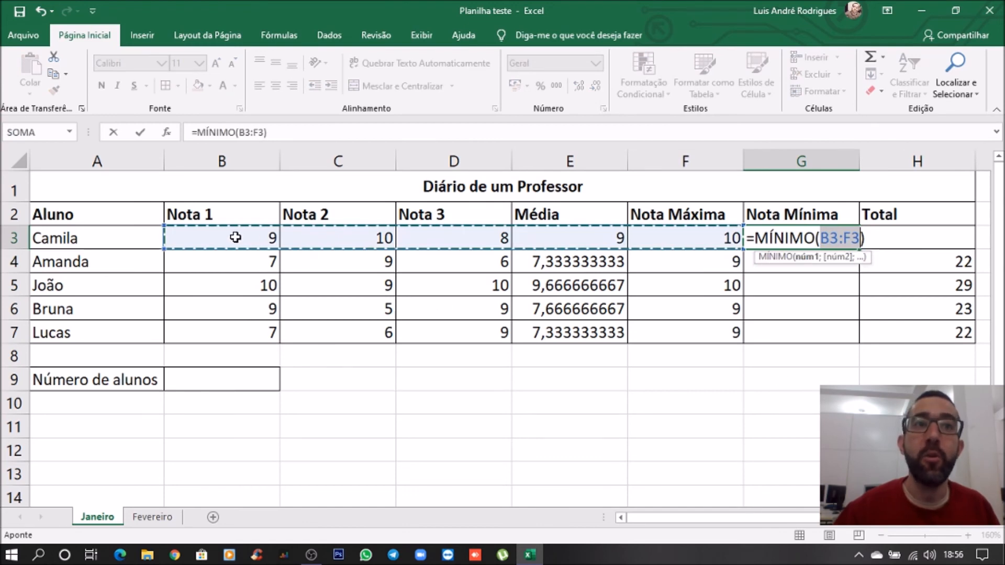
pyautogui.moveTo(236, 237); pyautogui.dragTo(468, 238)
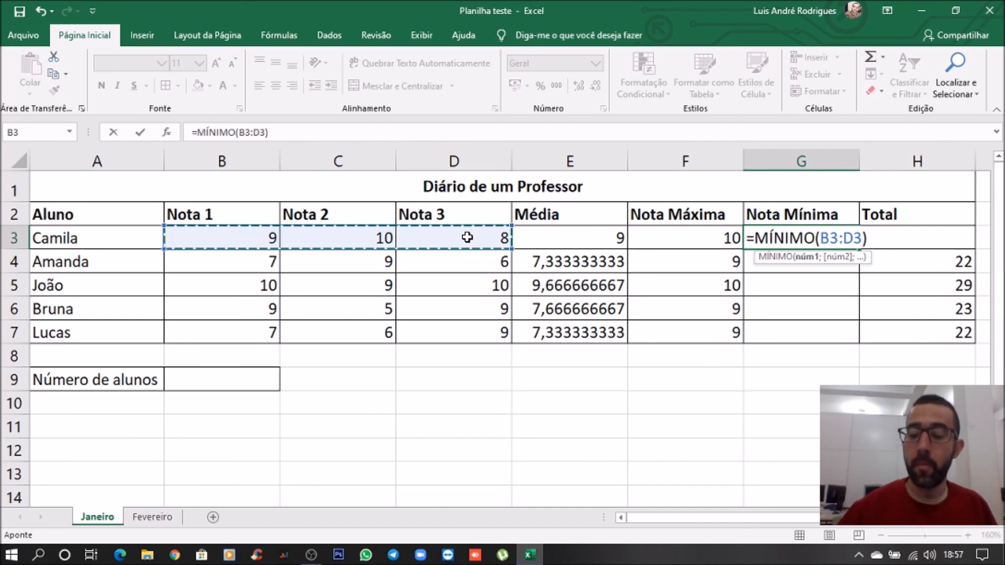
pyautogui.press('Return')
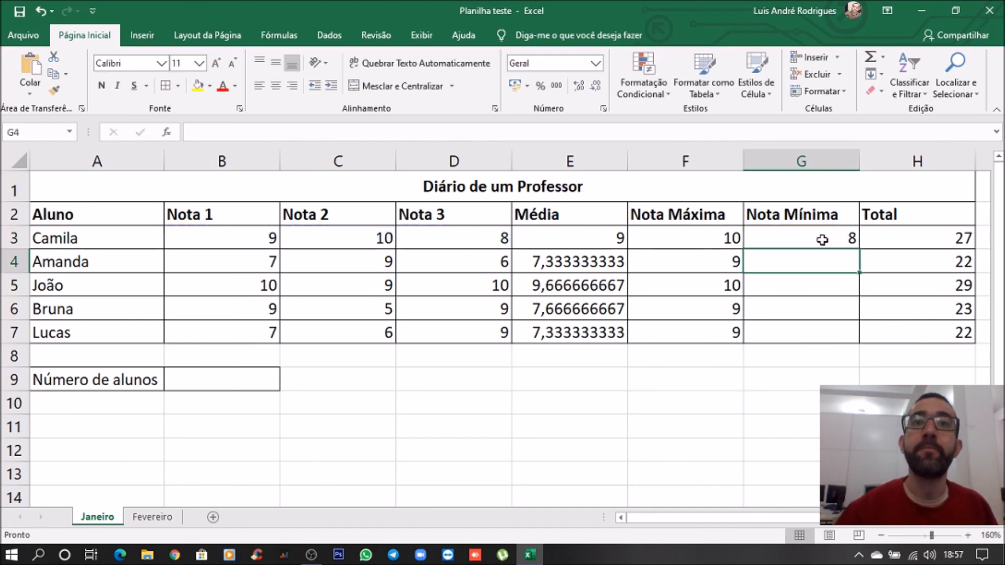
pyautogui.click(824, 239)
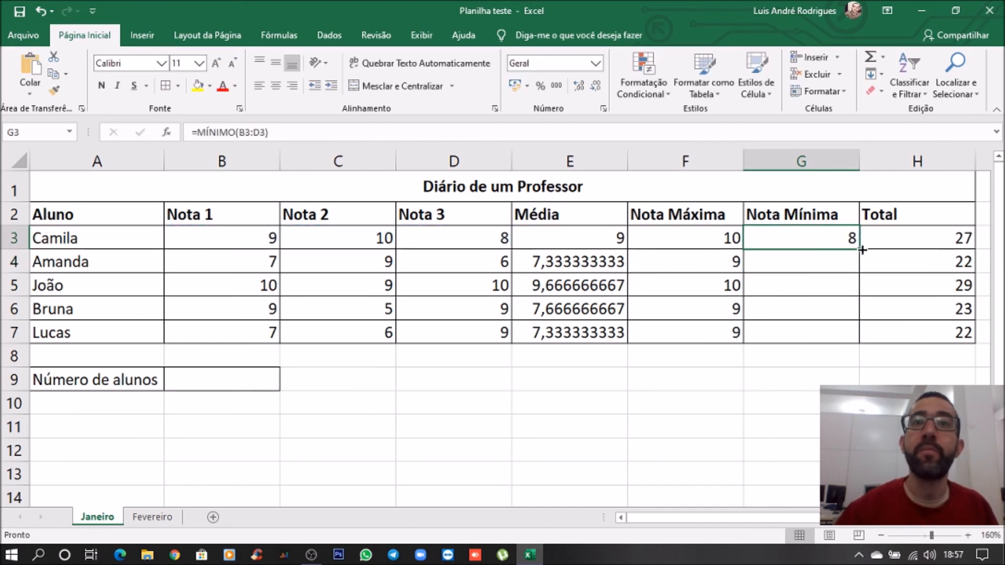
pyautogui.moveTo(863, 252); pyautogui.dragTo(846, 336)
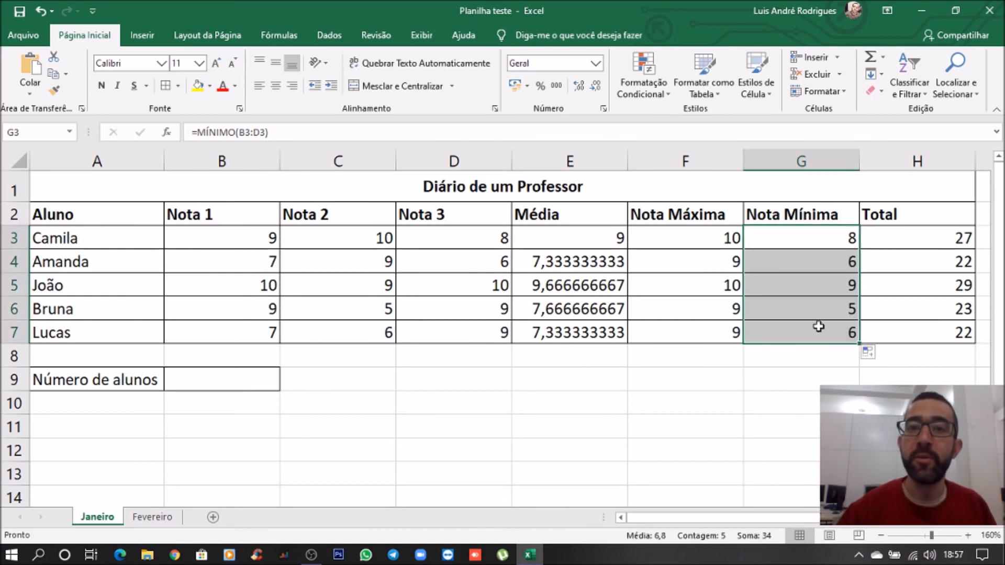
# - Count the students in B9 using the Nota 1 grades with the formula =CONT.NÚM(B3:B7)
pyautogui.click(194, 379)
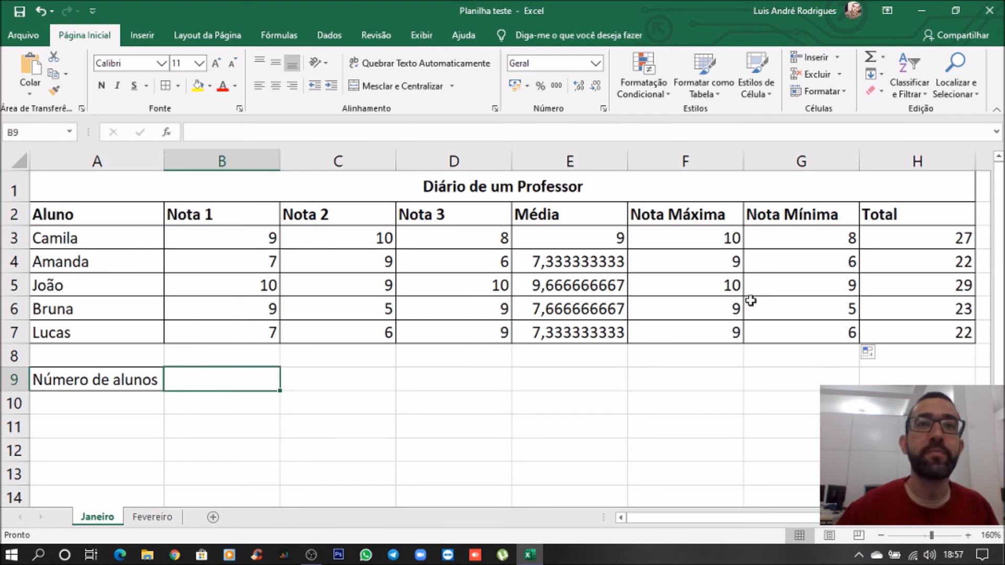
pyautogui.click(882, 57)
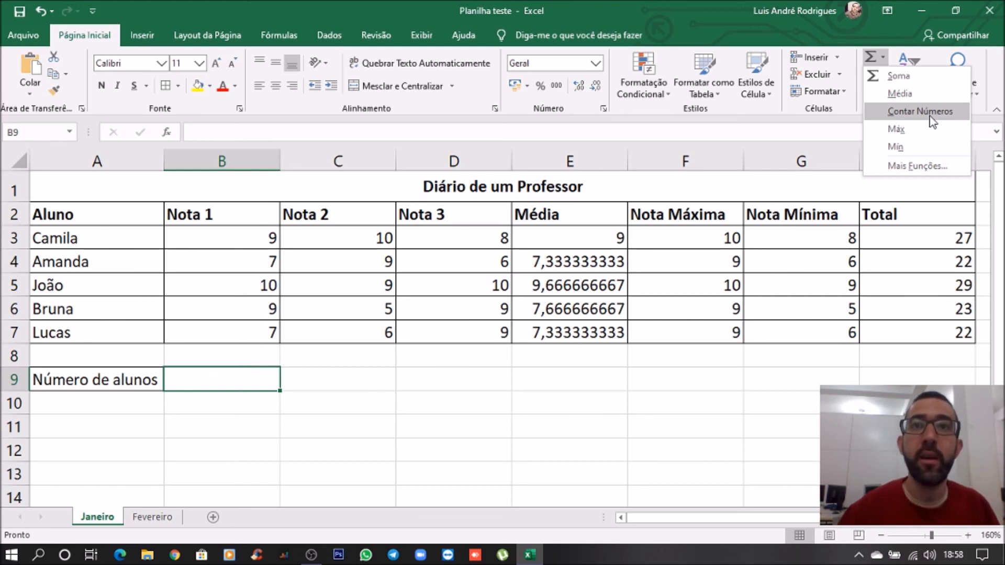
pyautogui.click(932, 120)
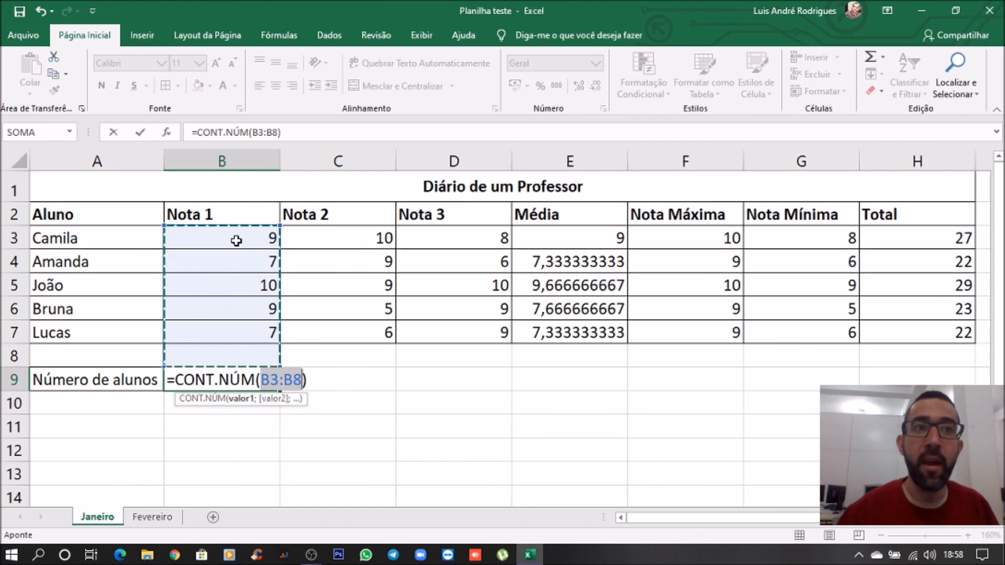
pyautogui.moveTo(236, 239); pyautogui.dragTo(238, 337)
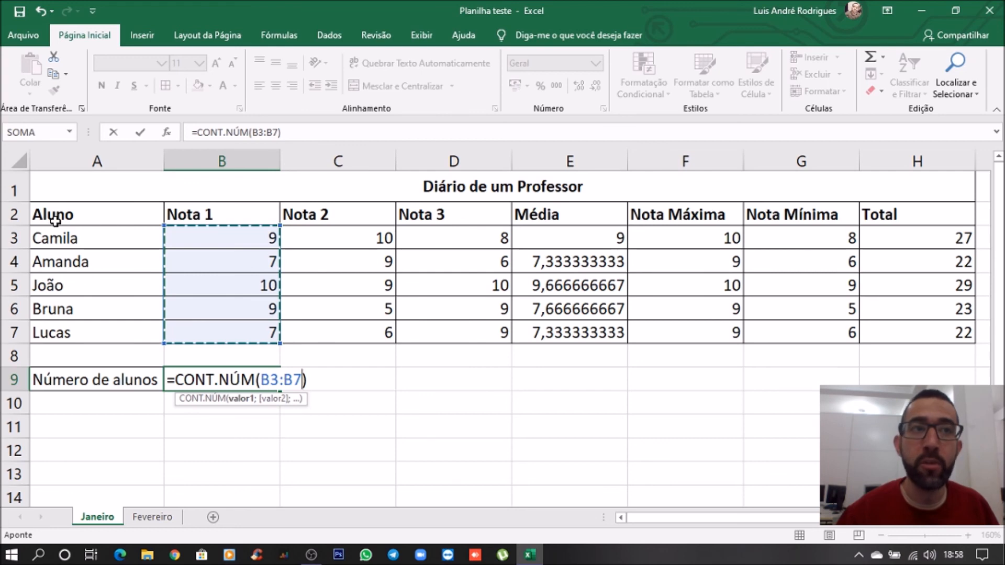
pyautogui.click(99, 241)
pyautogui.moveTo(98, 241); pyautogui.dragTo(112, 332)
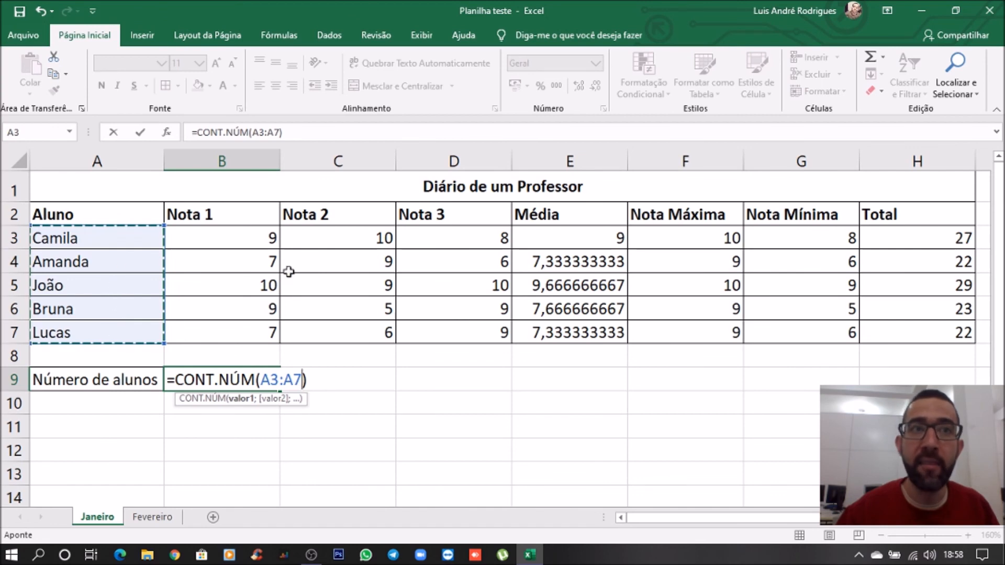
pyautogui.moveTo(238, 237); pyautogui.dragTo(234, 334)
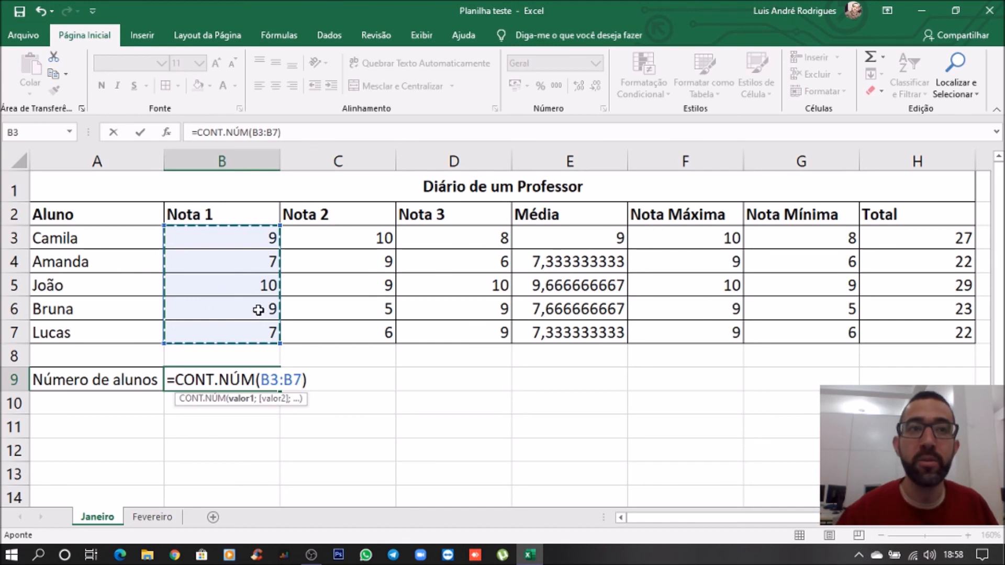
pyautogui.press('Return')
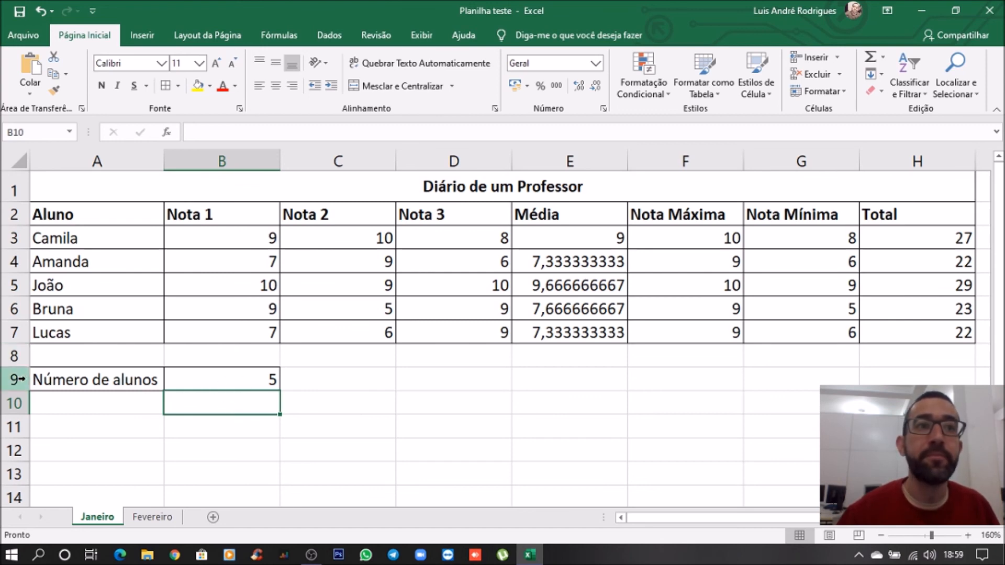
# - Insert a row above the last student's row and enter the new student's first name in A7
pyautogui.rightClick(13, 332)
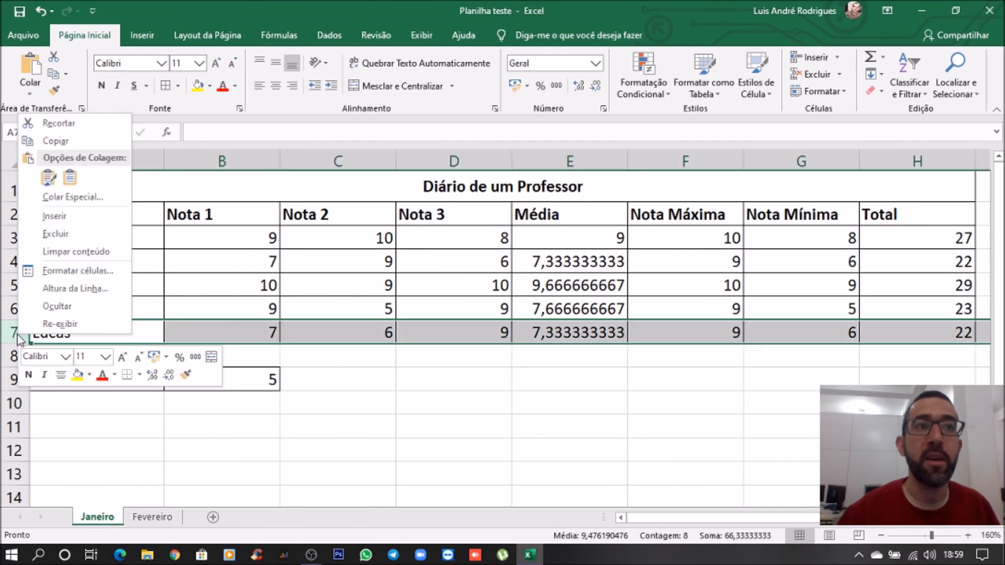
pyautogui.click(76, 225)
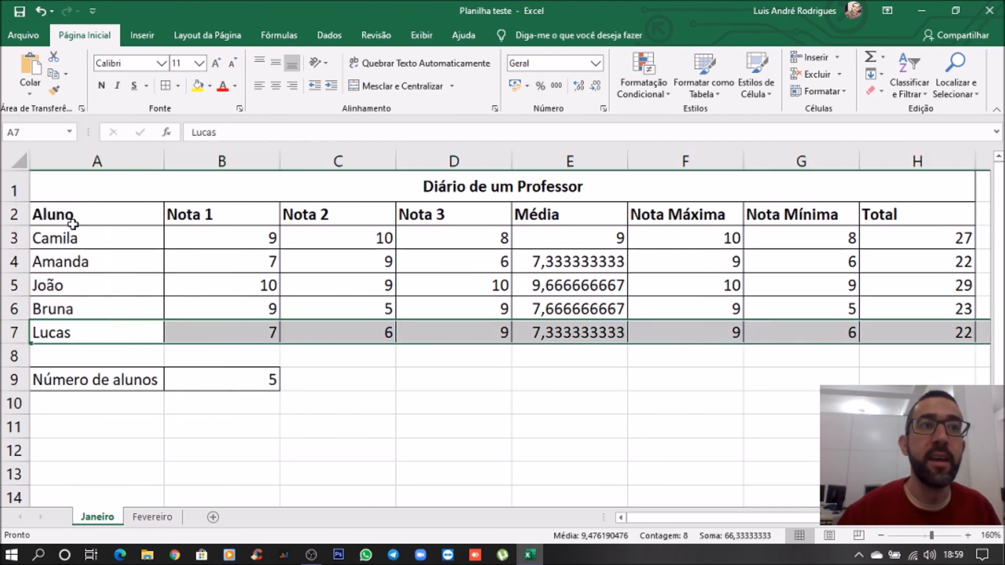
pyautogui.click(78, 332)
pyautogui.write('MArcos')
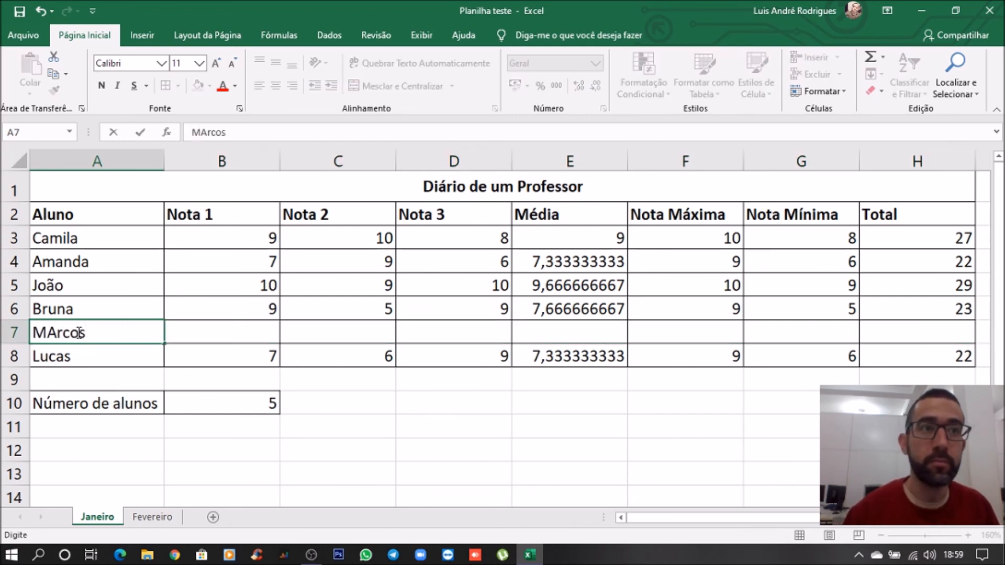
pyautogui.hotkey('ctrl', 'Return')
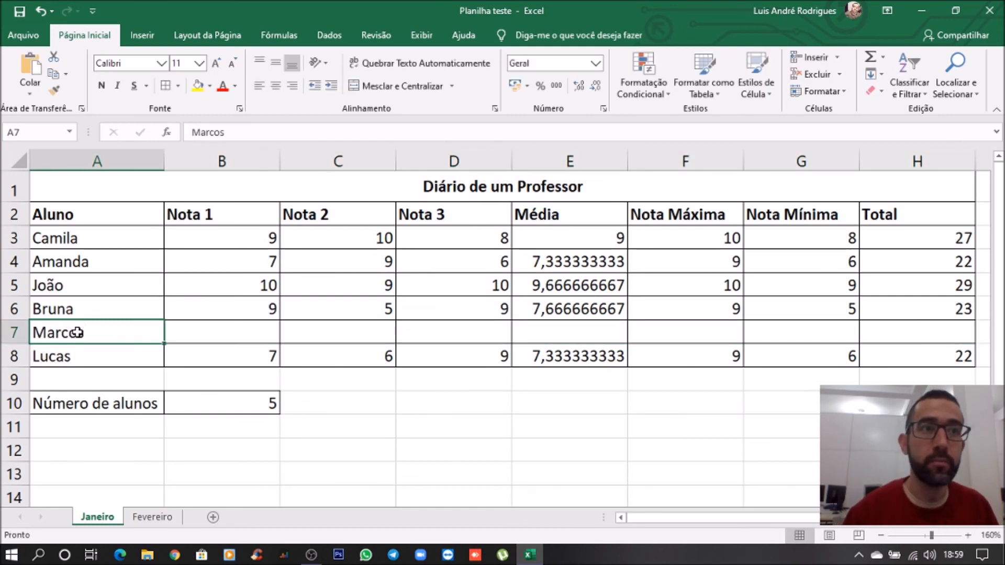
# - Enter the new student's grades 7, 9 and 4 in cells B7, C7 and D7
pyautogui.click(209, 330)
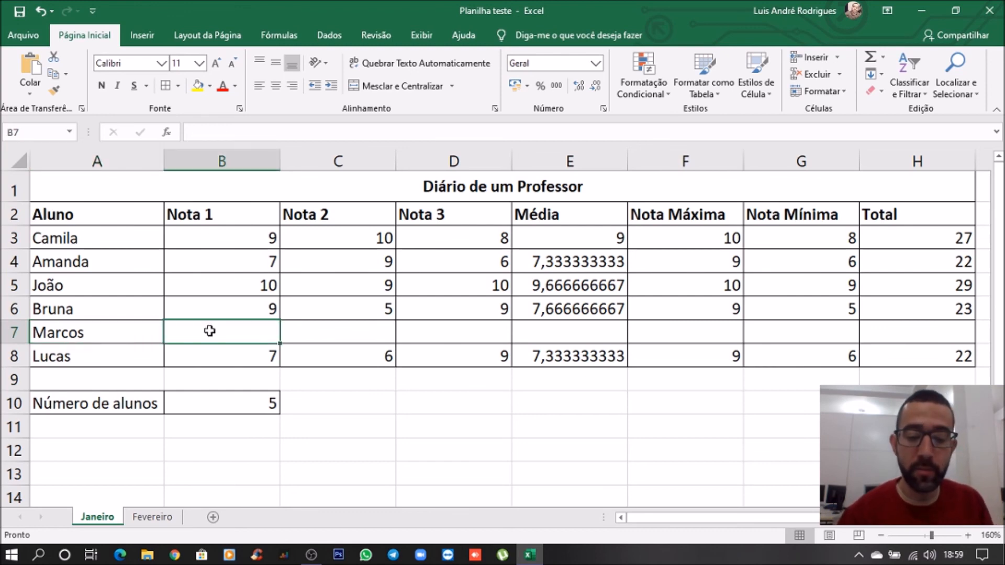
pyautogui.write('7')
pyautogui.press('Tab')
pyautogui.write('9')
pyautogui.press('Tab')
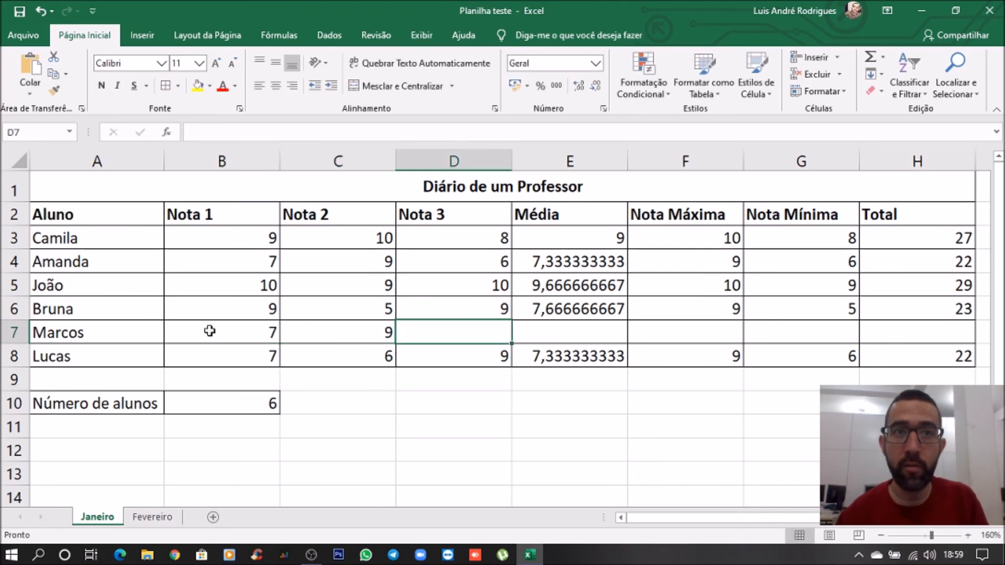
pyautogui.write('4')
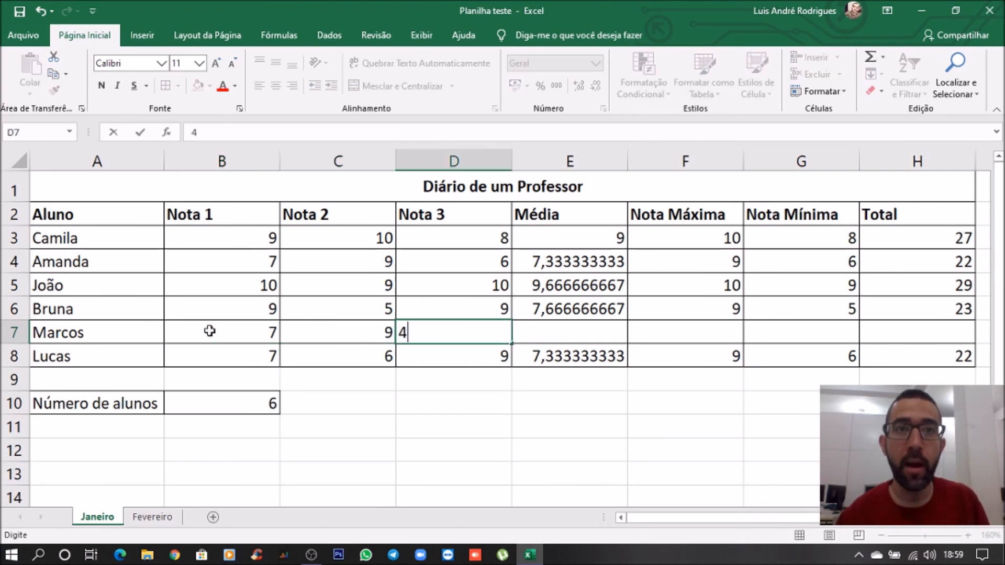
pyautogui.press('Tab')
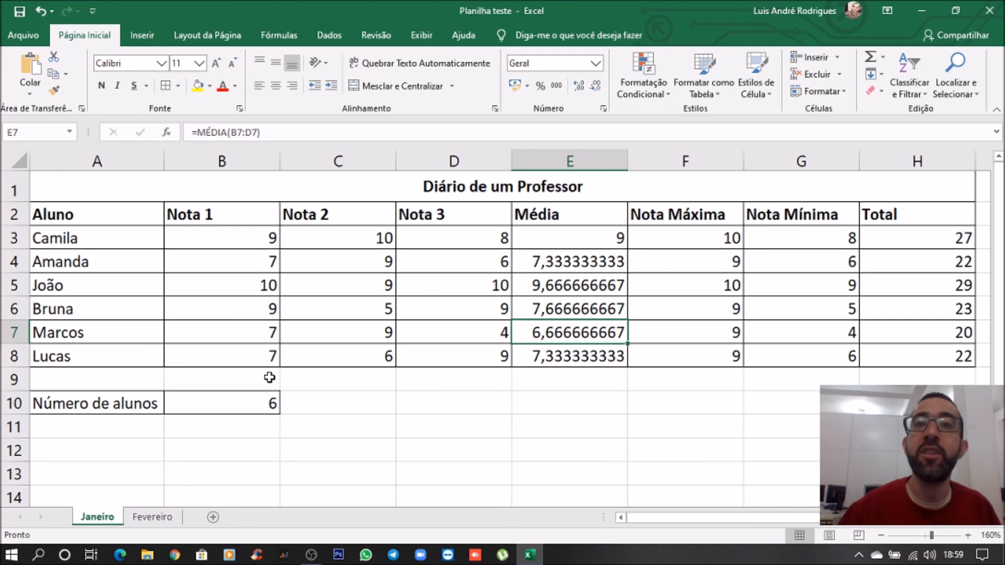
# - Make the Número de alunos label in A10 bold
pyautogui.click(91, 406)
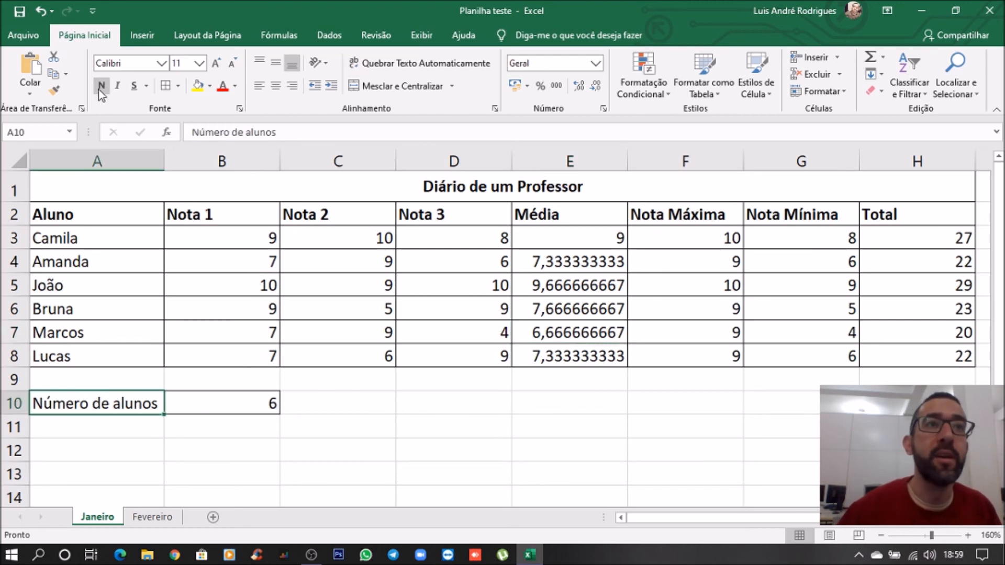
pyautogui.hotkey('ctrl', 'n')
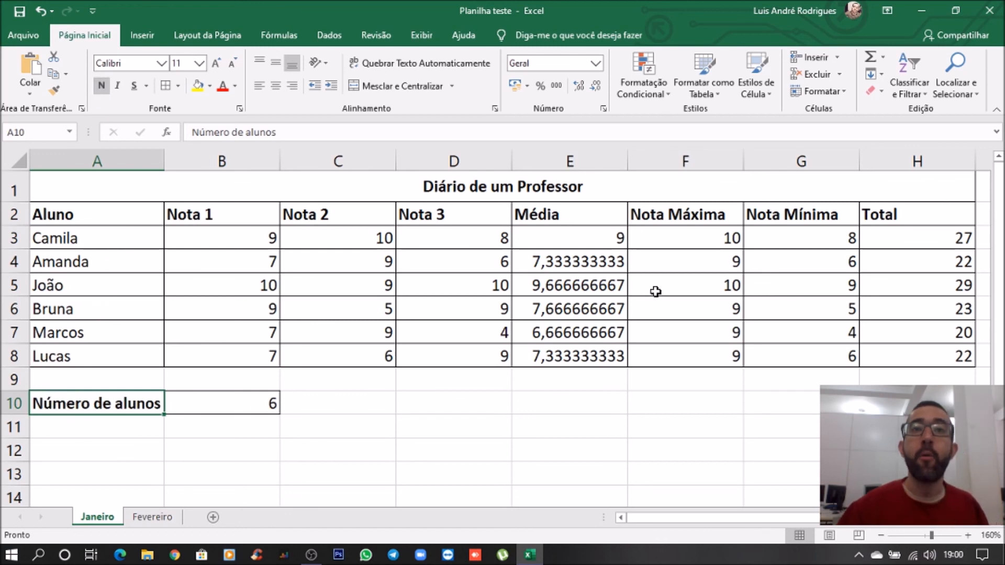